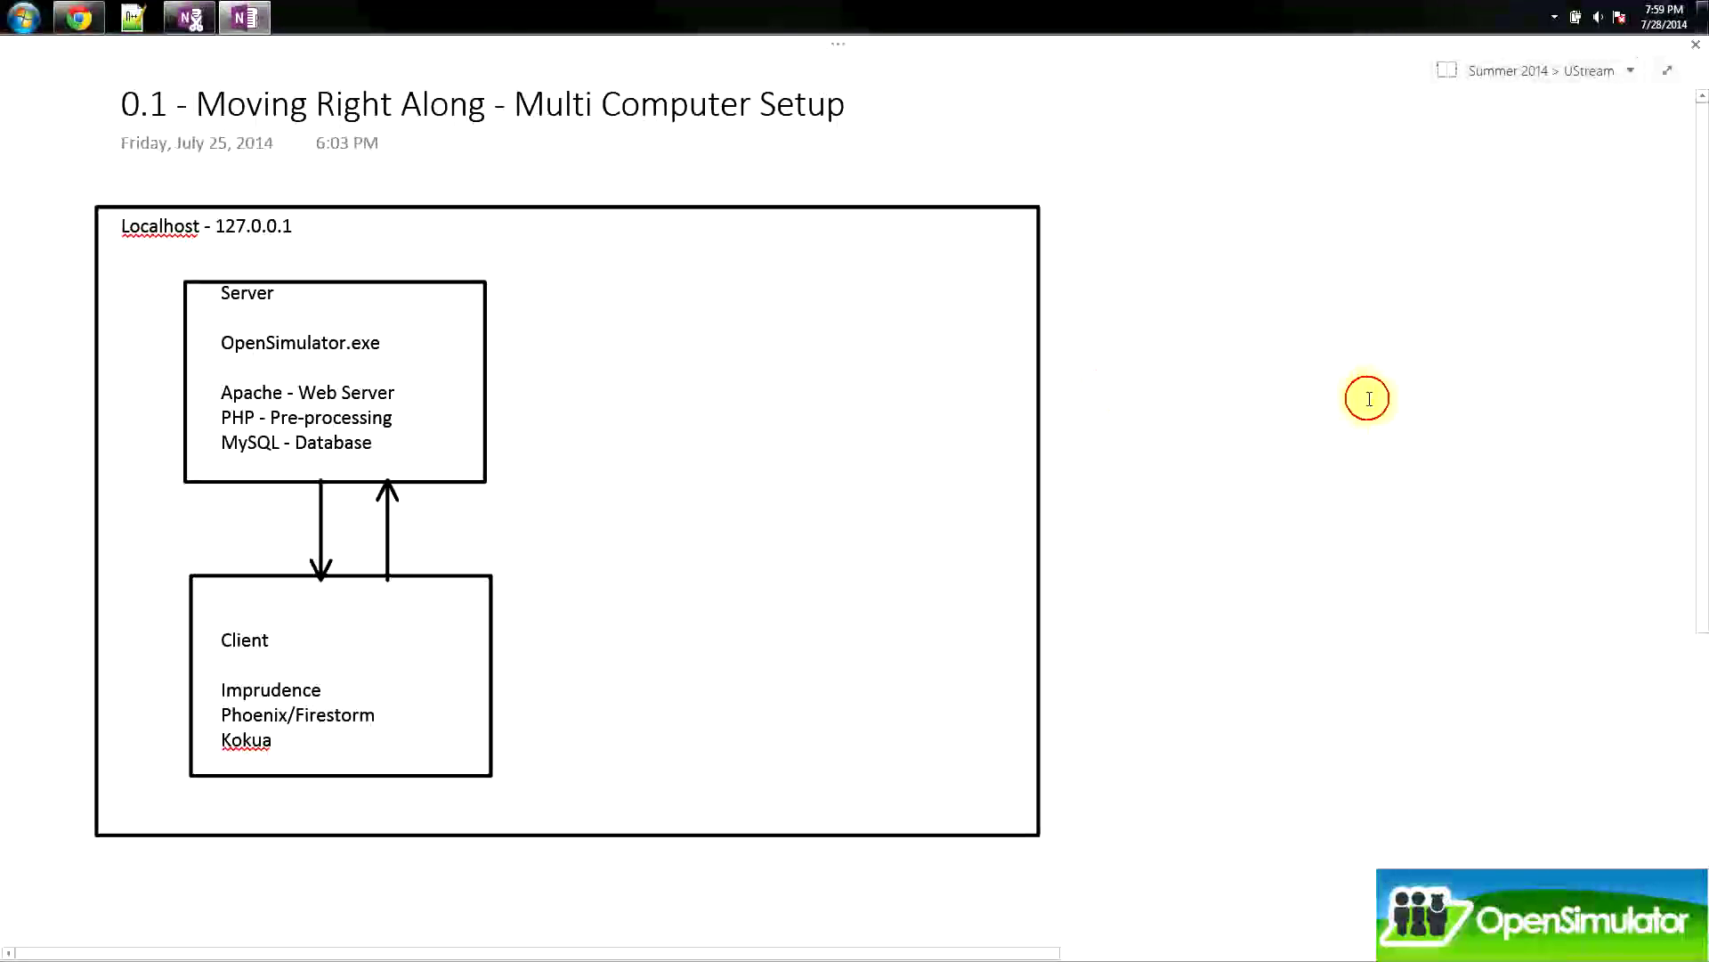
{"action": "left_click", "coordinate": [1065, 352]}
{"action": "left_click", "coordinate": [1569, 243]}
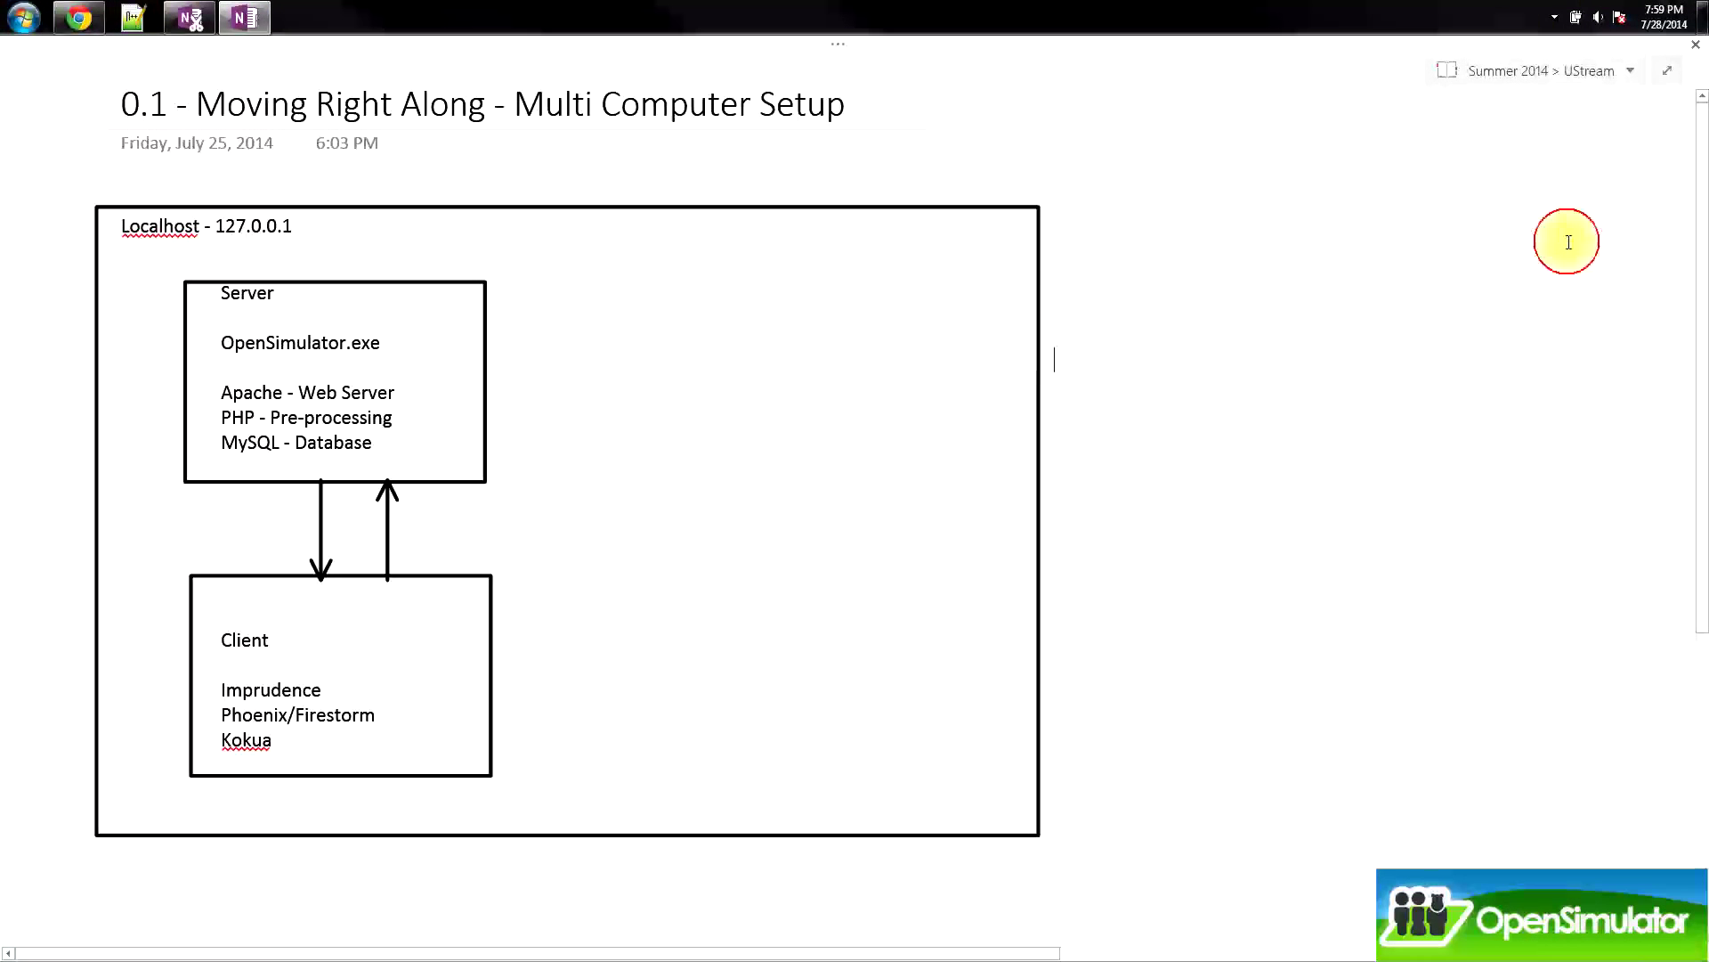
{"action": "left_click", "coordinate": [980, 257]}
{"action": "left_click", "coordinate": [1052, 461]}
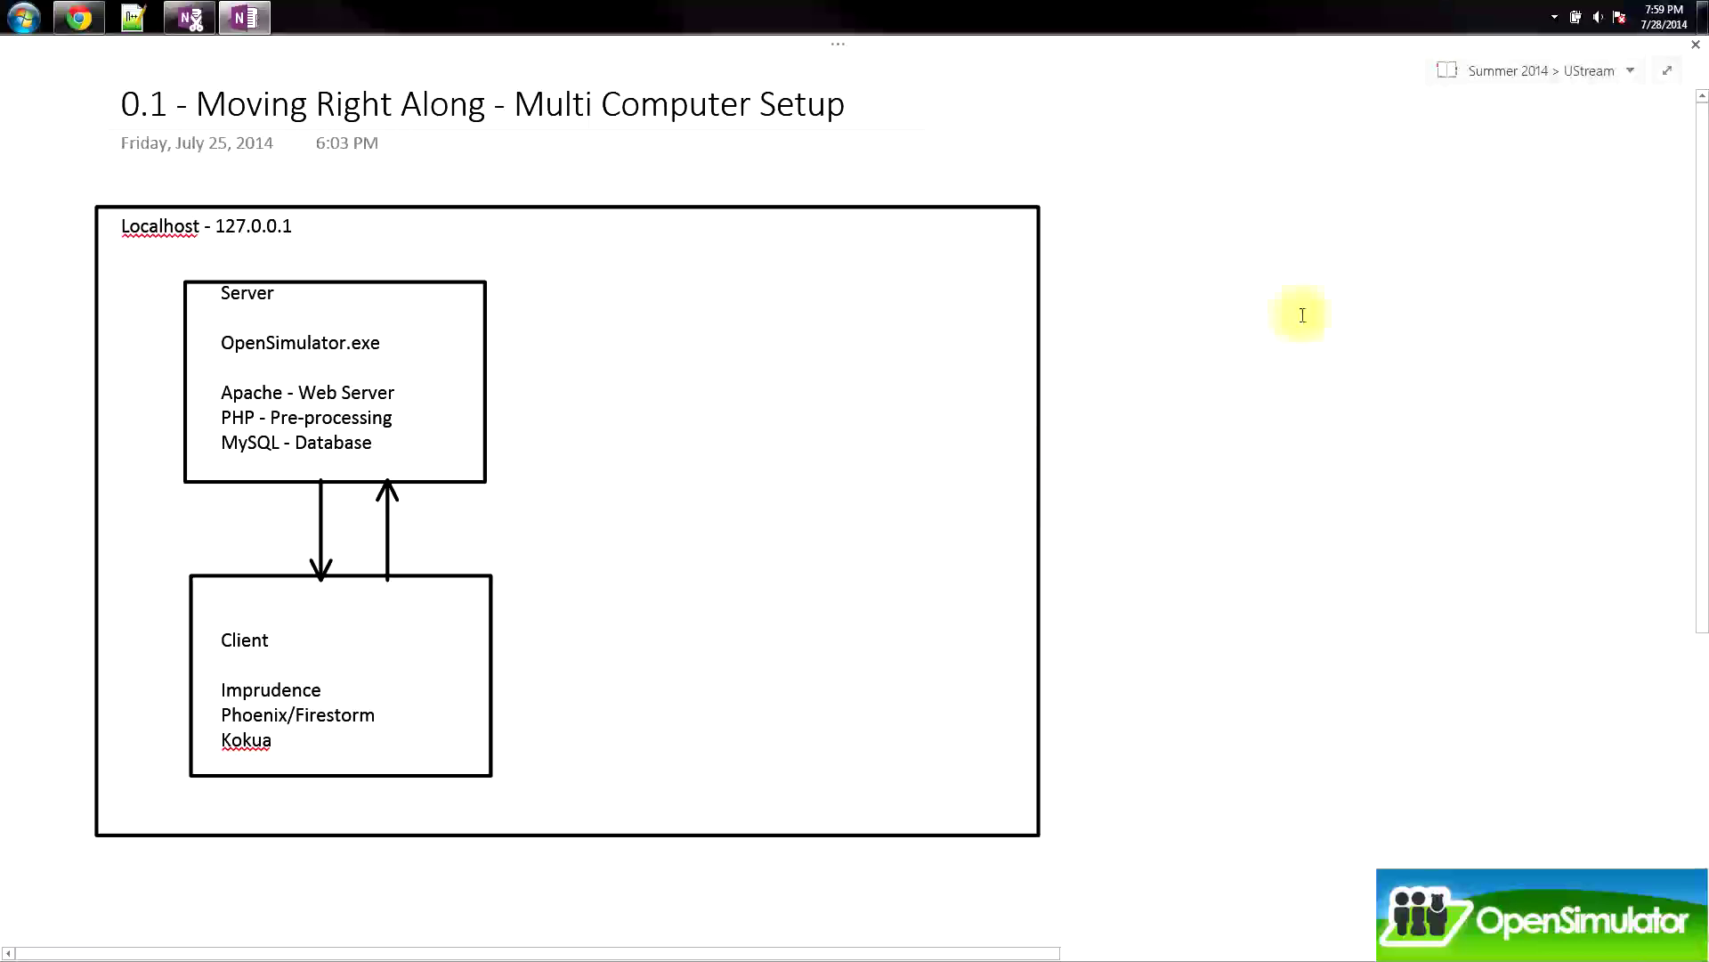
{"action": "left_click_drag", "start_coordinate": [1065, 198], "coordinate": [1554, 358]}
{"action": "mouse_move", "coordinate": [1346, 371]}
{"action": "left_mouse_down"}
{"action": "mouse_move", "coordinate": [1541, 454]}
{"action": "mouse_move", "coordinate": [1397, 412]}
{"action": "mouse_move", "coordinate": [1620, 501]}
{"action": "mouse_move", "coordinate": [1450, 454]}
{"action": "mouse_move", "coordinate": [1617, 810]}
{"action": "mouse_move", "coordinate": [1500, 592]}
{"action": "left_mouse_up"}
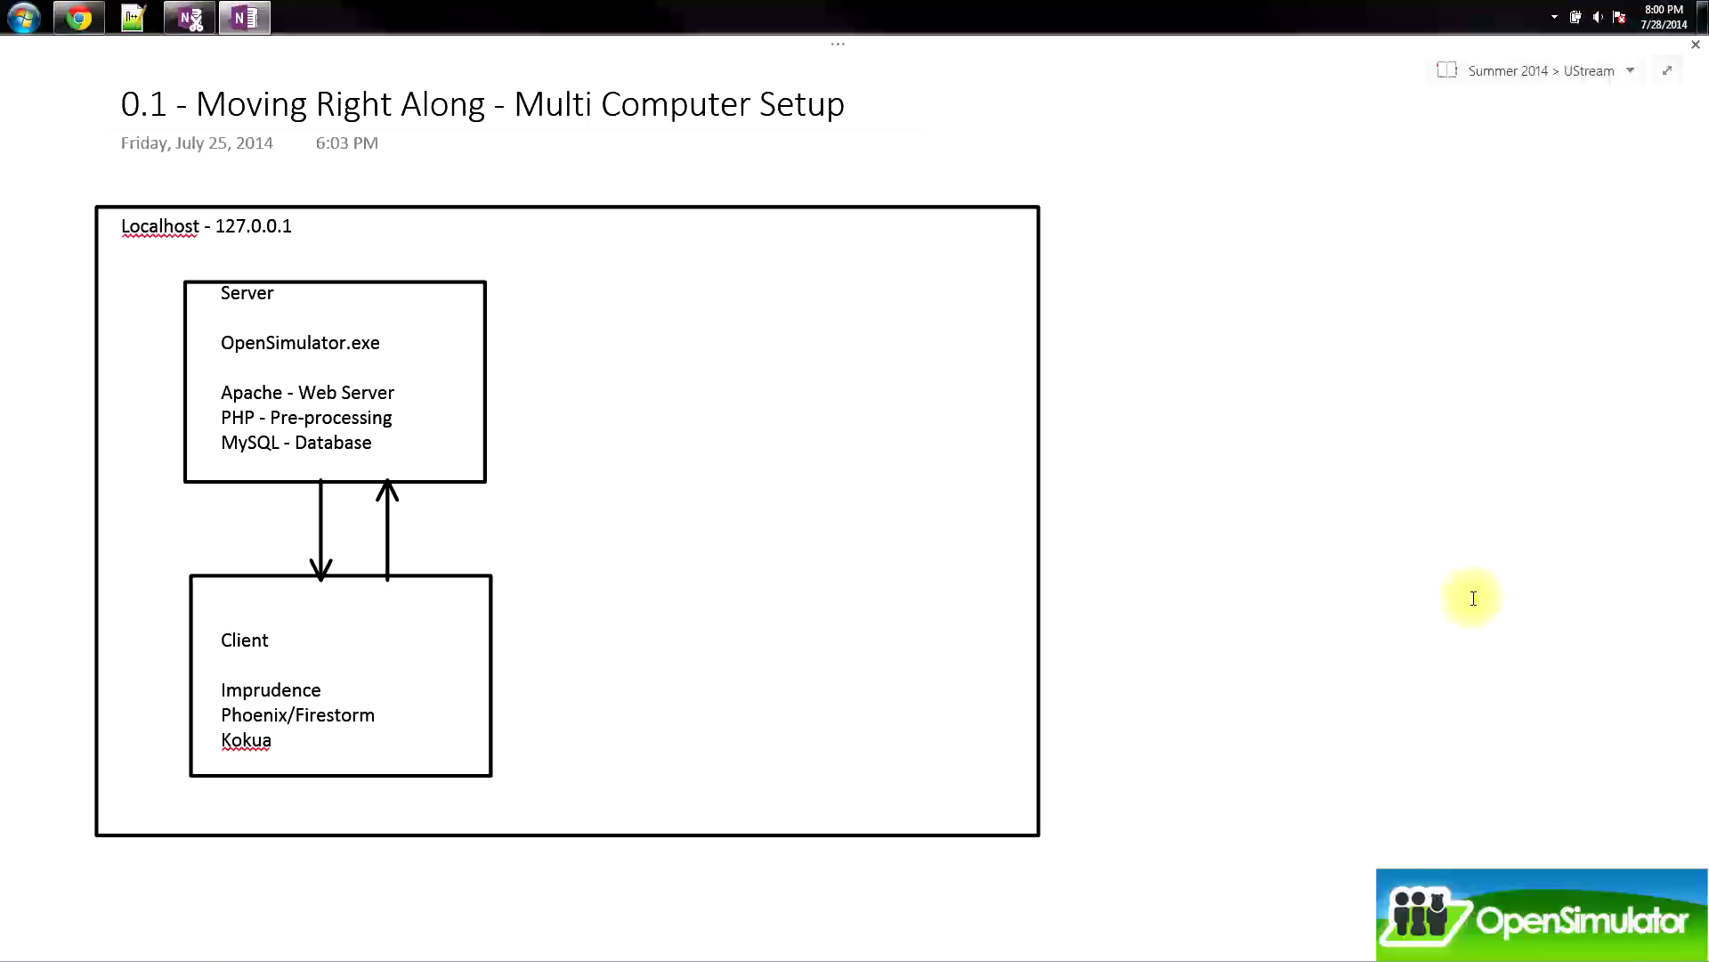
- Replace the outer box's label "Localhost - 127.0.0.1" with "Home Network - 192.168.1.1"
{"action": "left_click", "coordinate": [766, 205]}
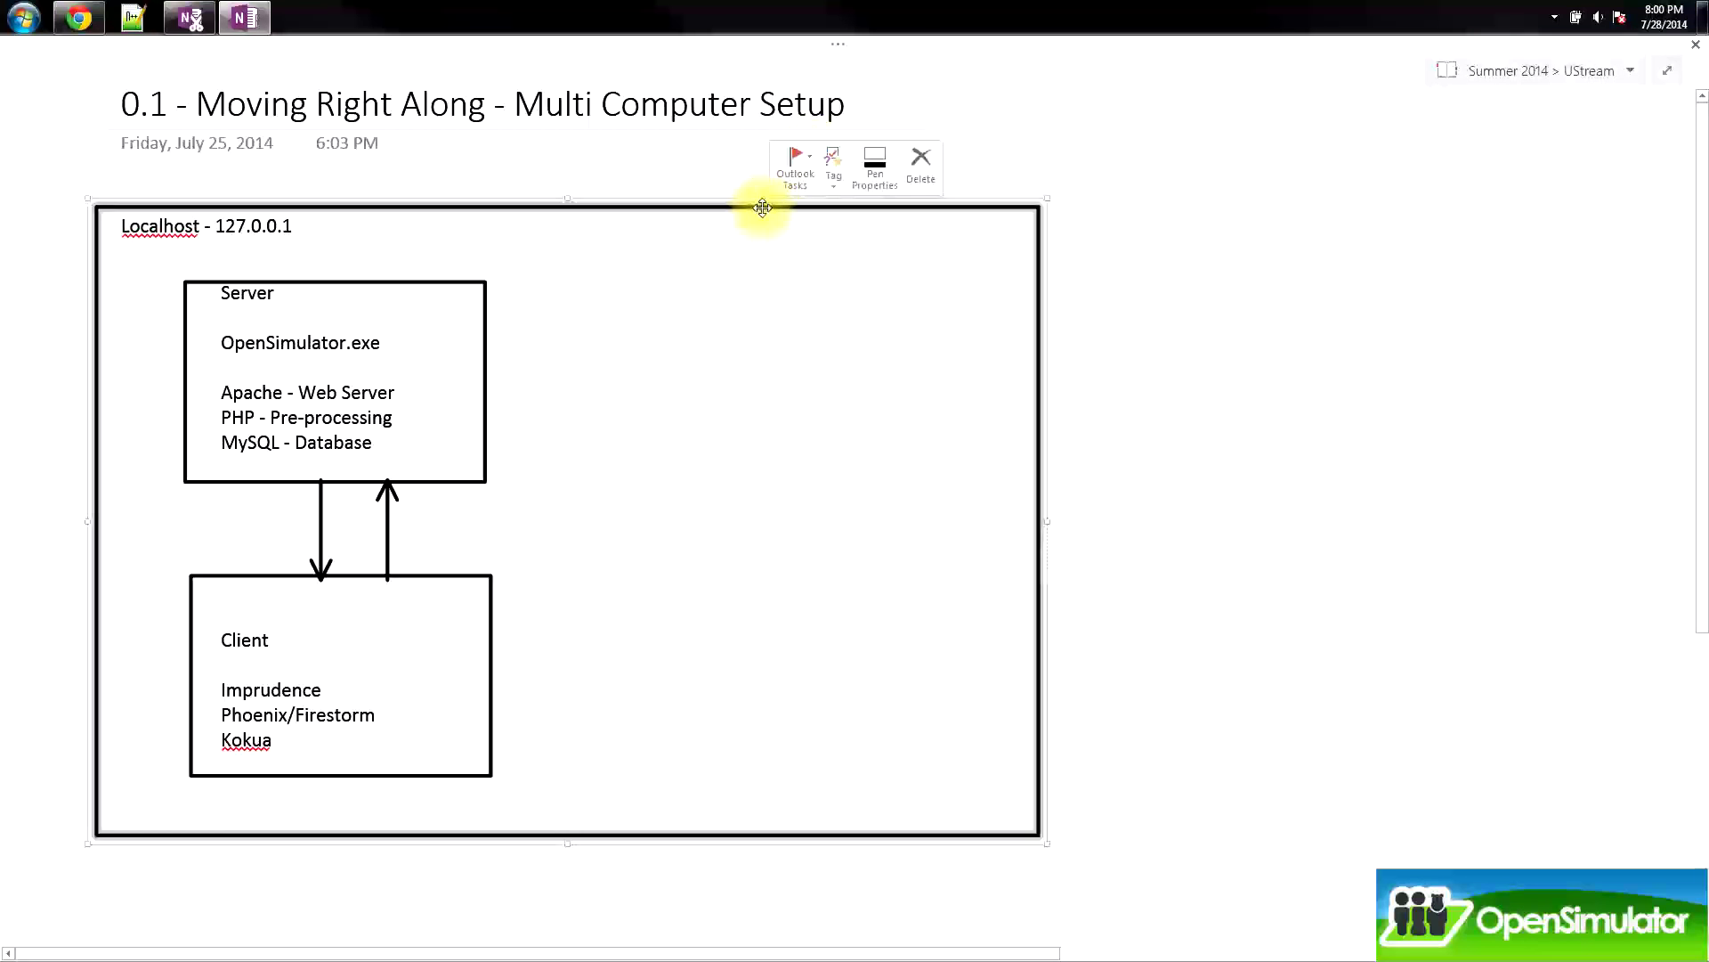
{"action": "left_click", "coordinate": [302, 228]}
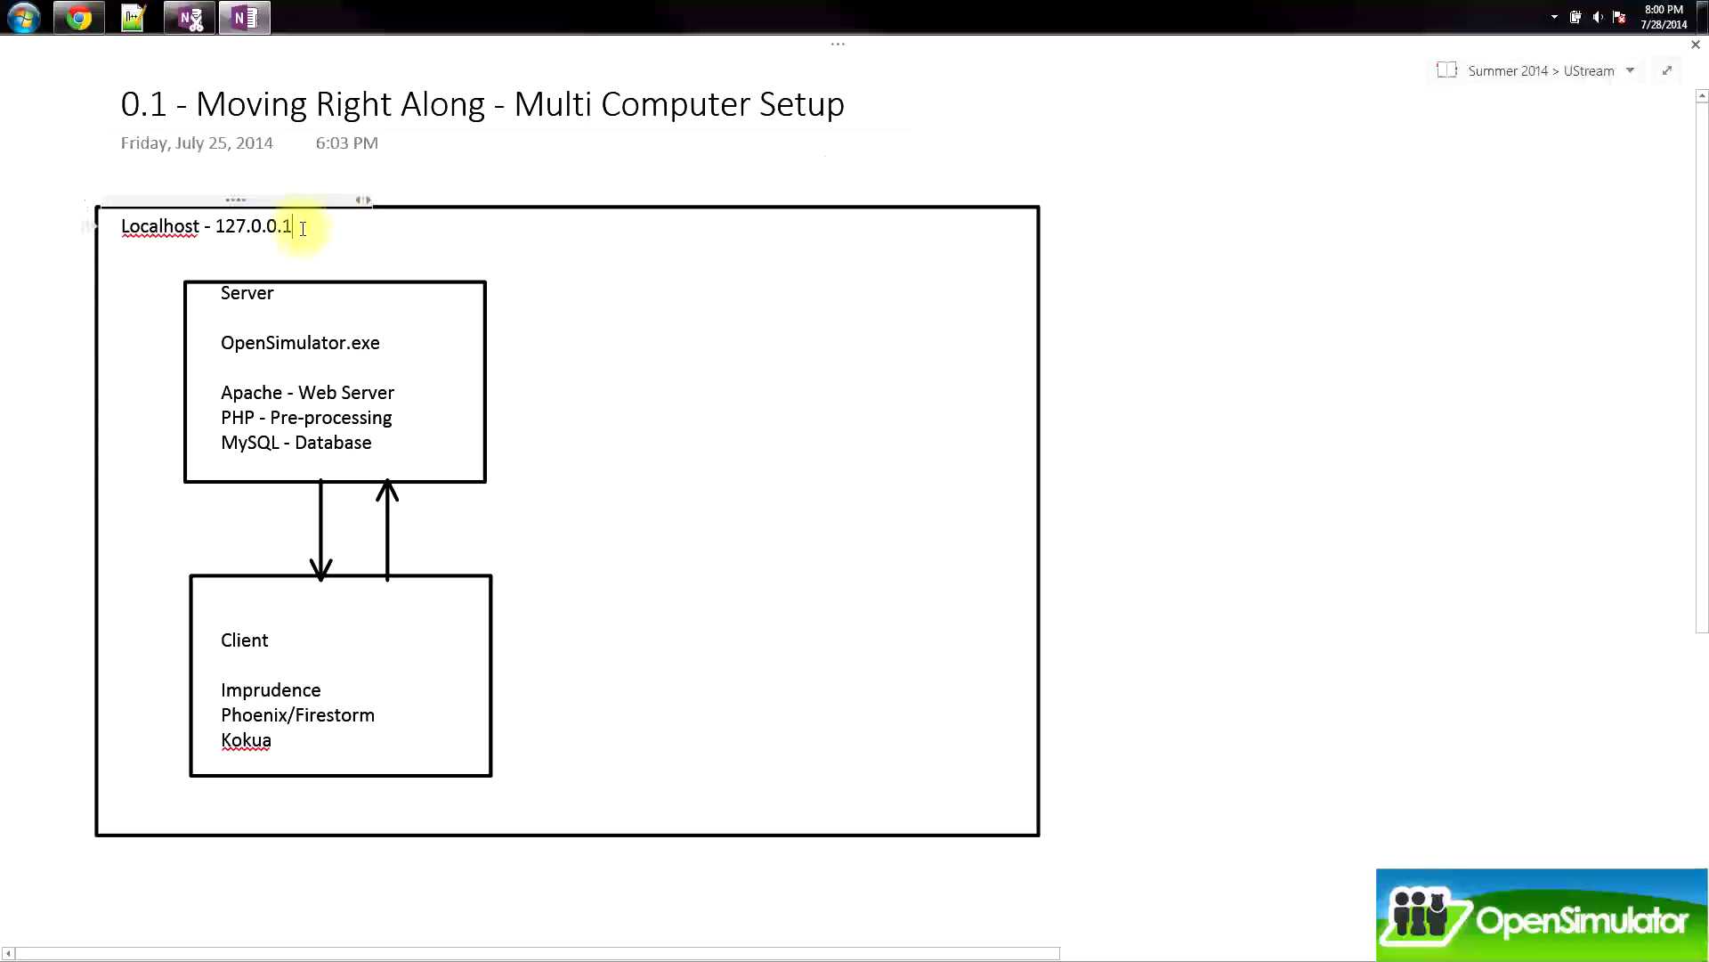
{"action": "left_click_drag", "start_coordinate": [303, 228], "coordinate": [124, 235]}
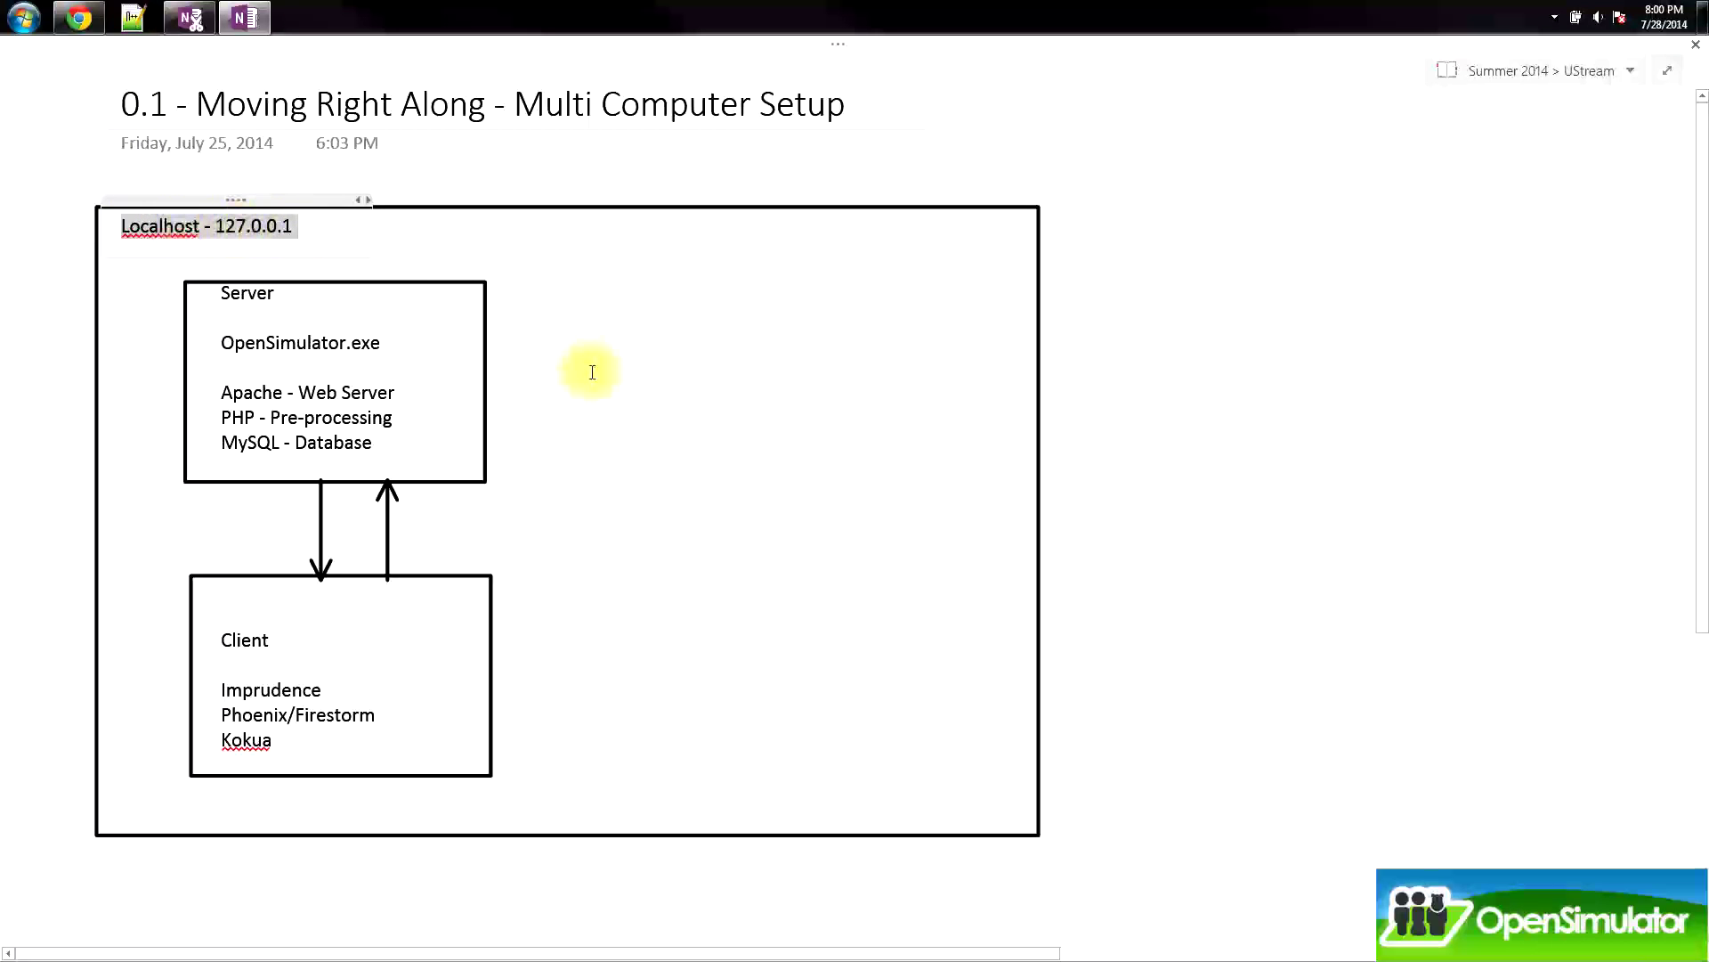
{"action": "type", "text": "Ho"}
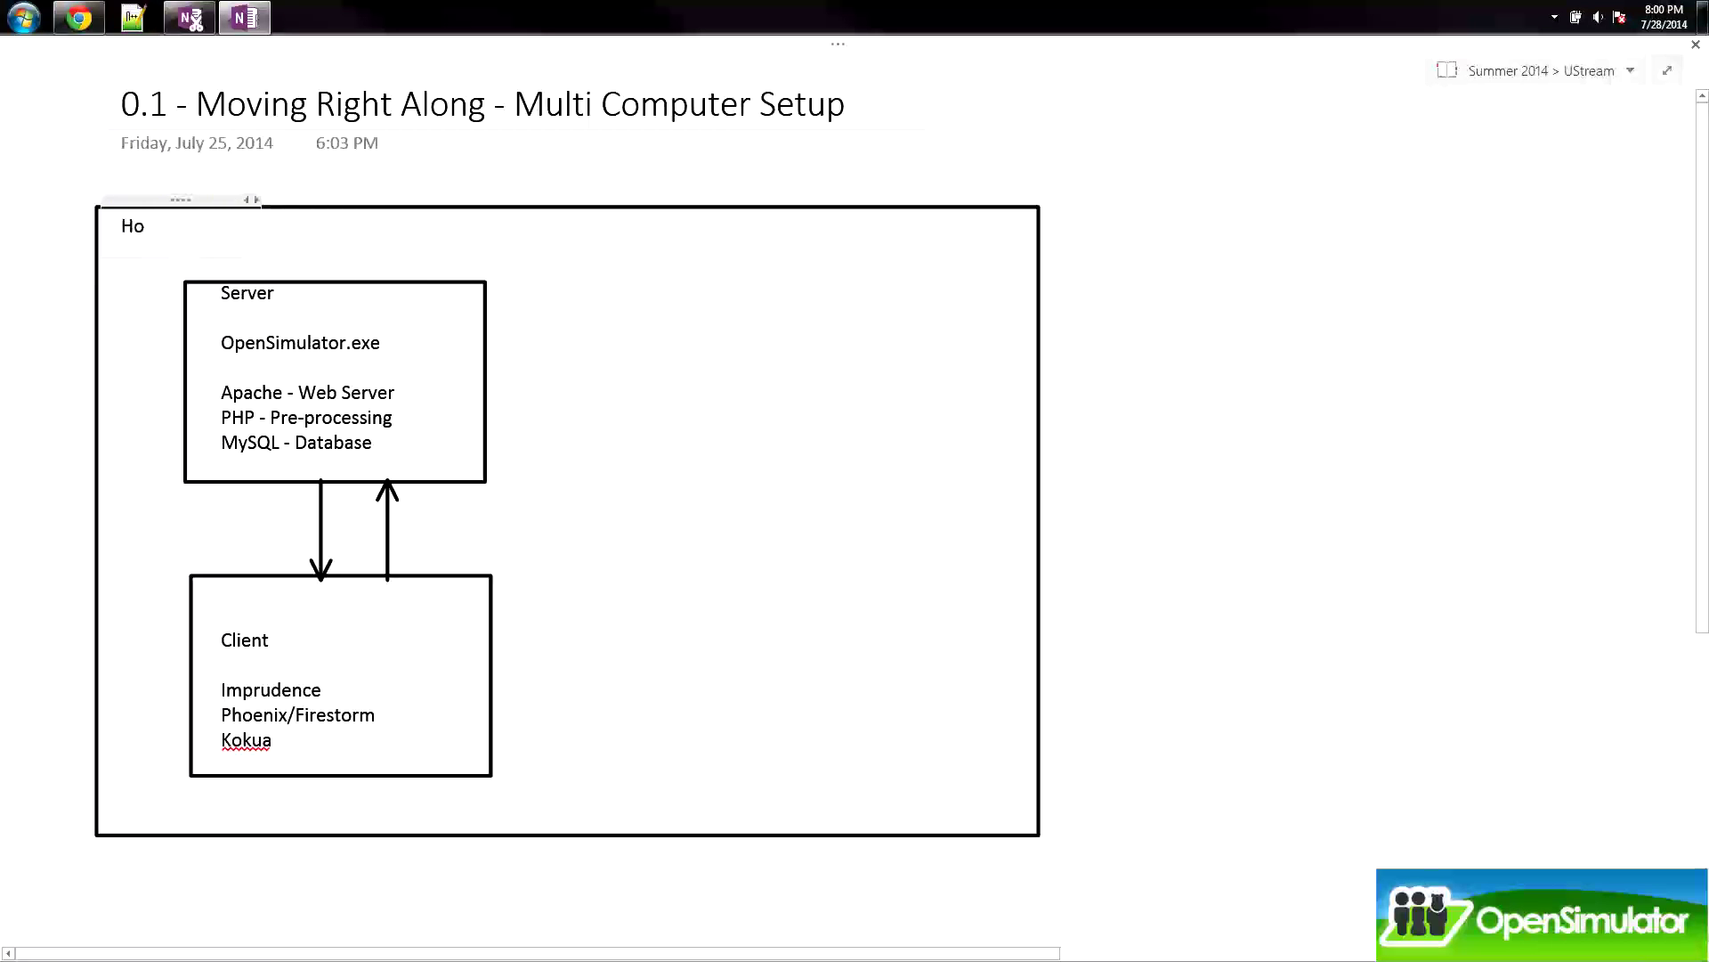
{"action": "type", "text": "me Network"}
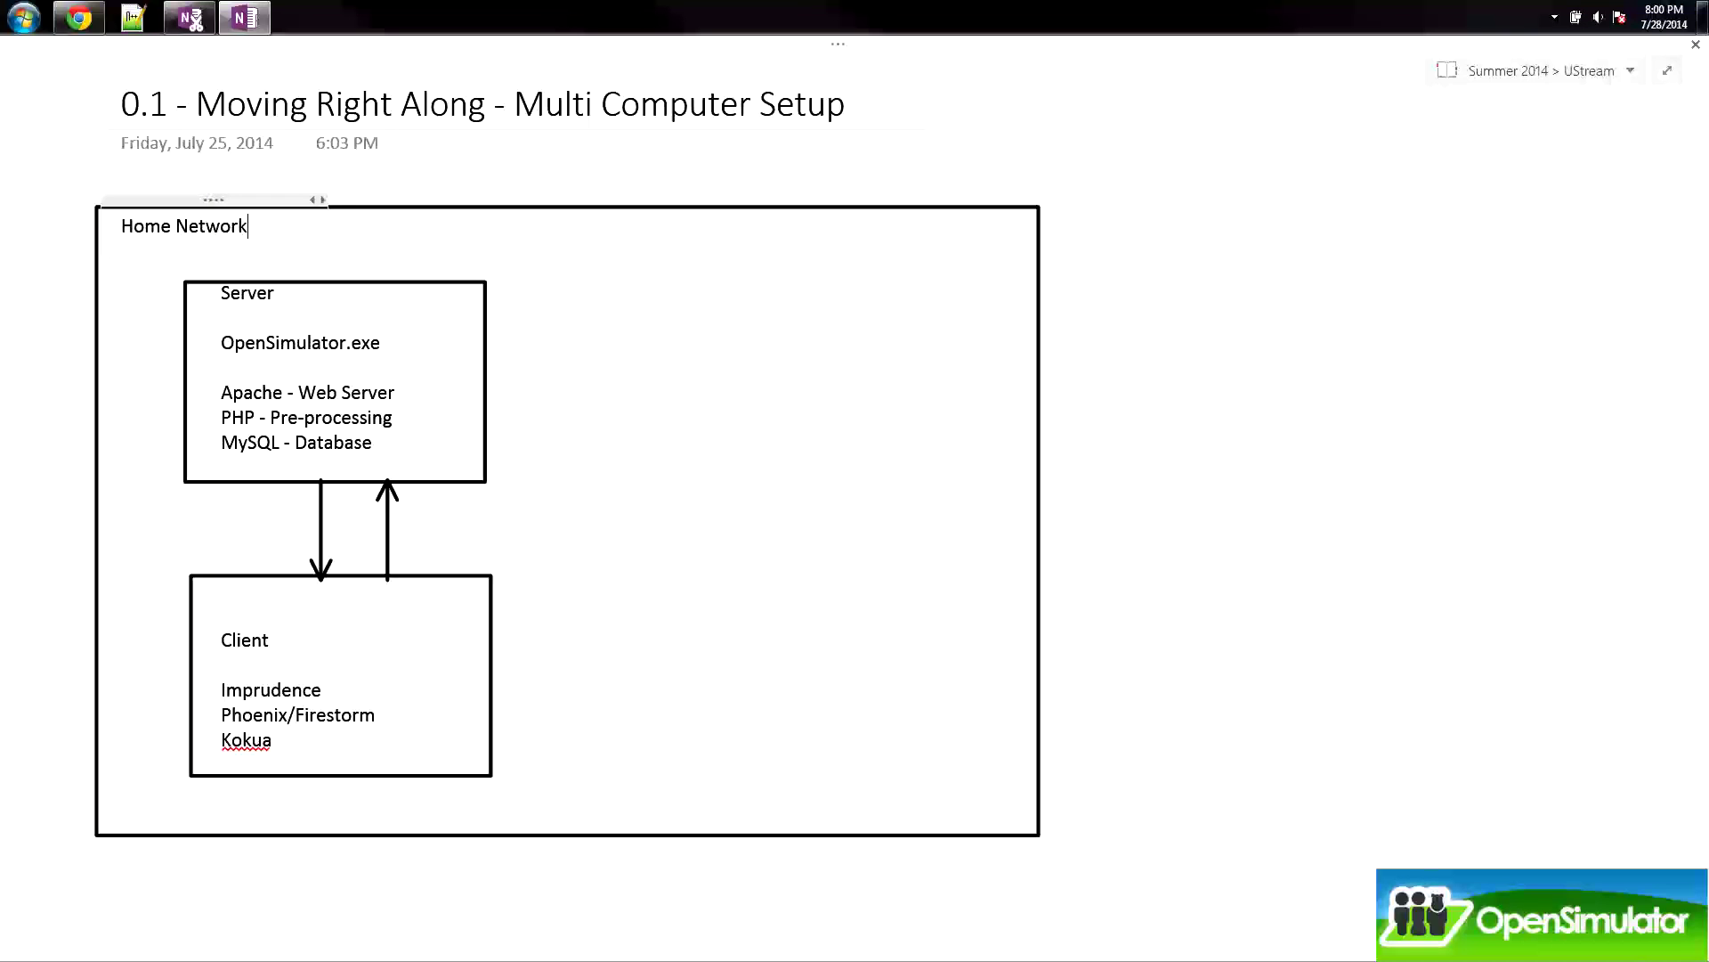
{"action": "type", "text": "-"}
{"action": "type", "text": "192.168.1.1"}
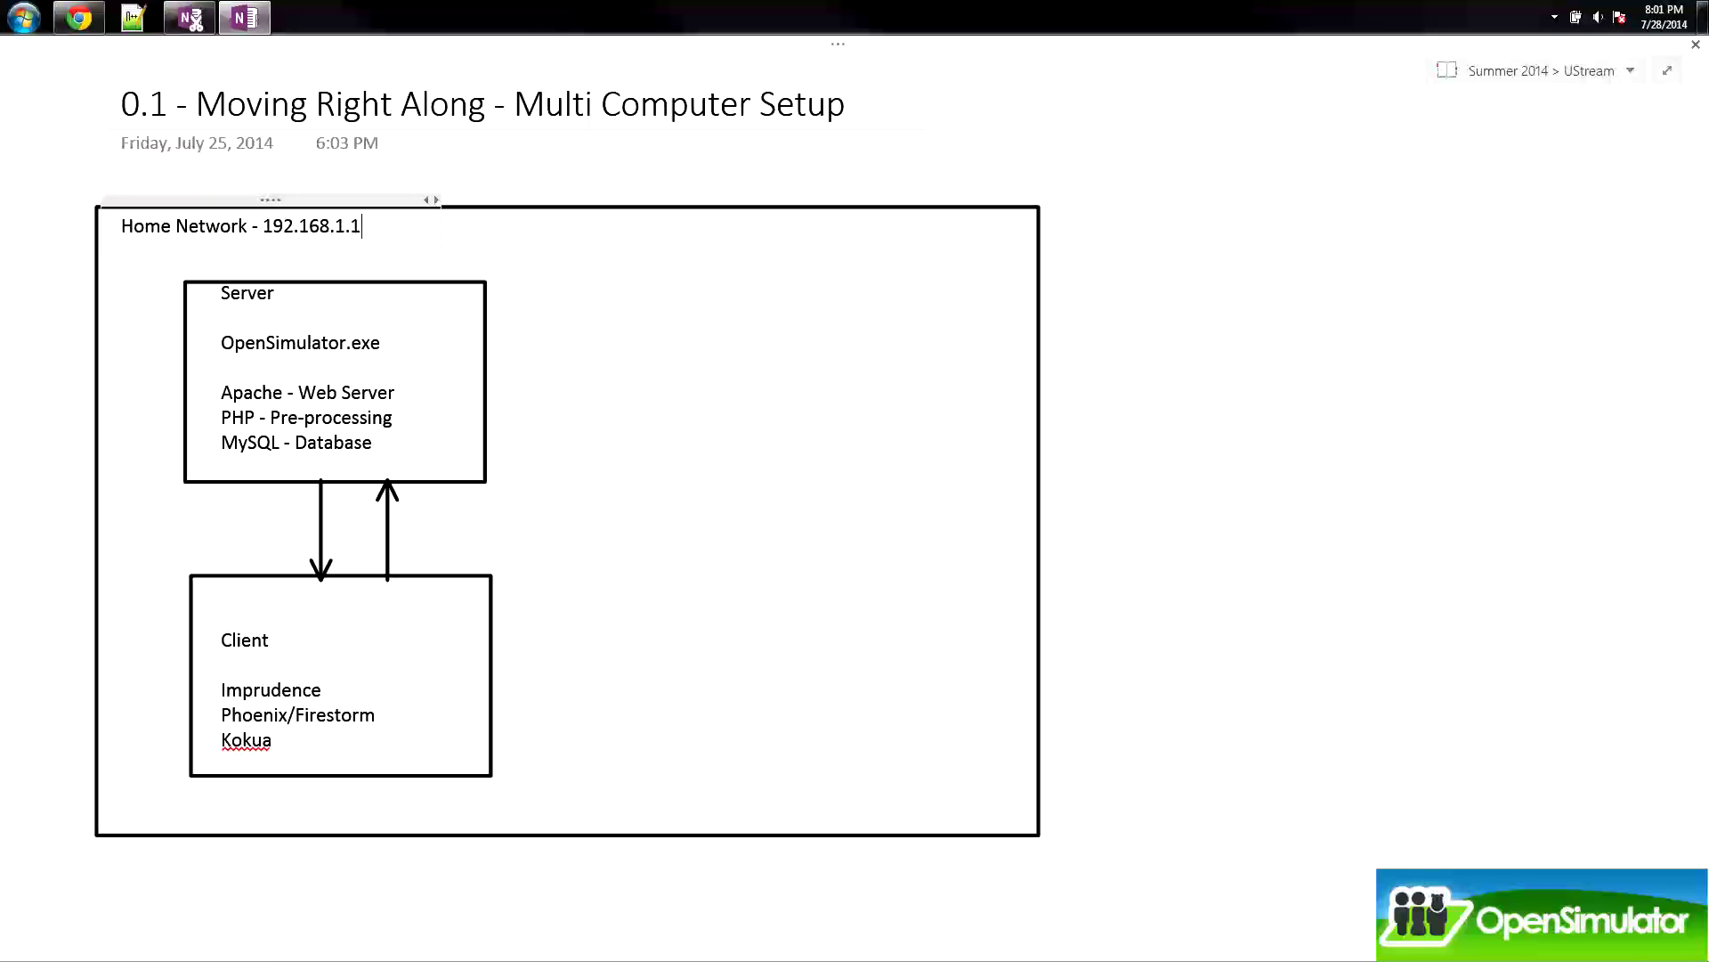
{"action": "key", "text": "Left"}
{"action": "key", "text": "BackSpace"}
{"action": "type", "text": "0"}
{"action": "key", "text": "BackSpace"}
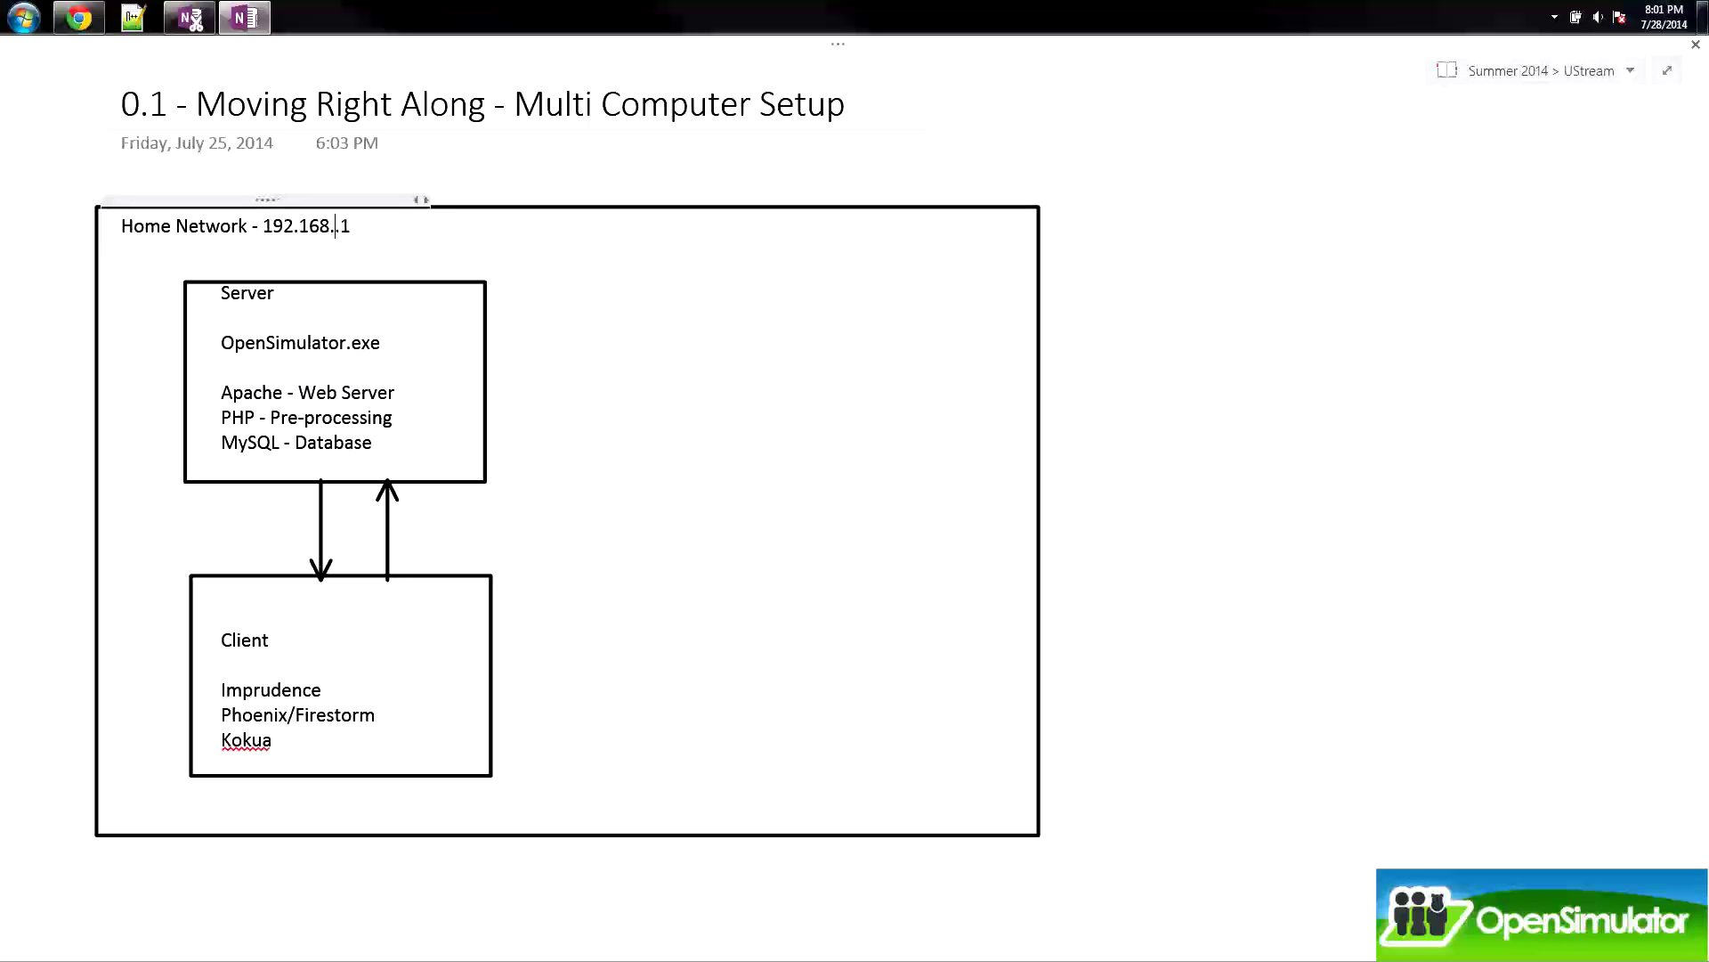
{"action": "type", "text": "1"}
{"action": "key", "text": "Right"}
{"action": "key", "text": "Escape"}
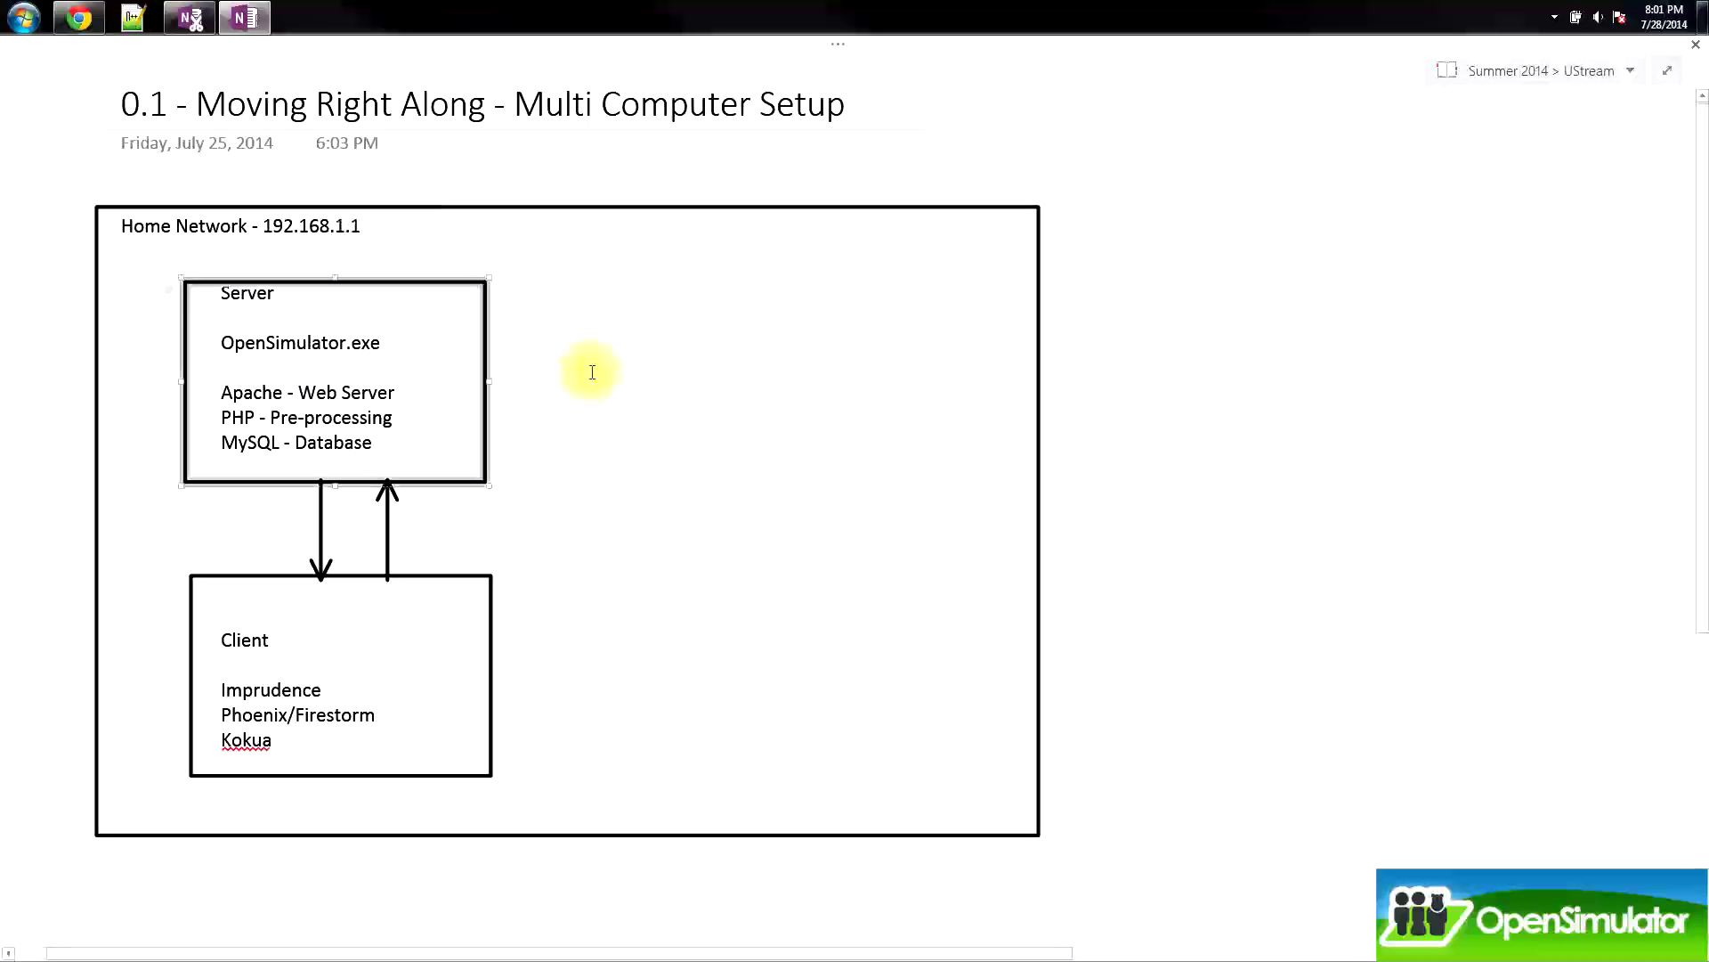
{"action": "left_click", "coordinate": [369, 226]}
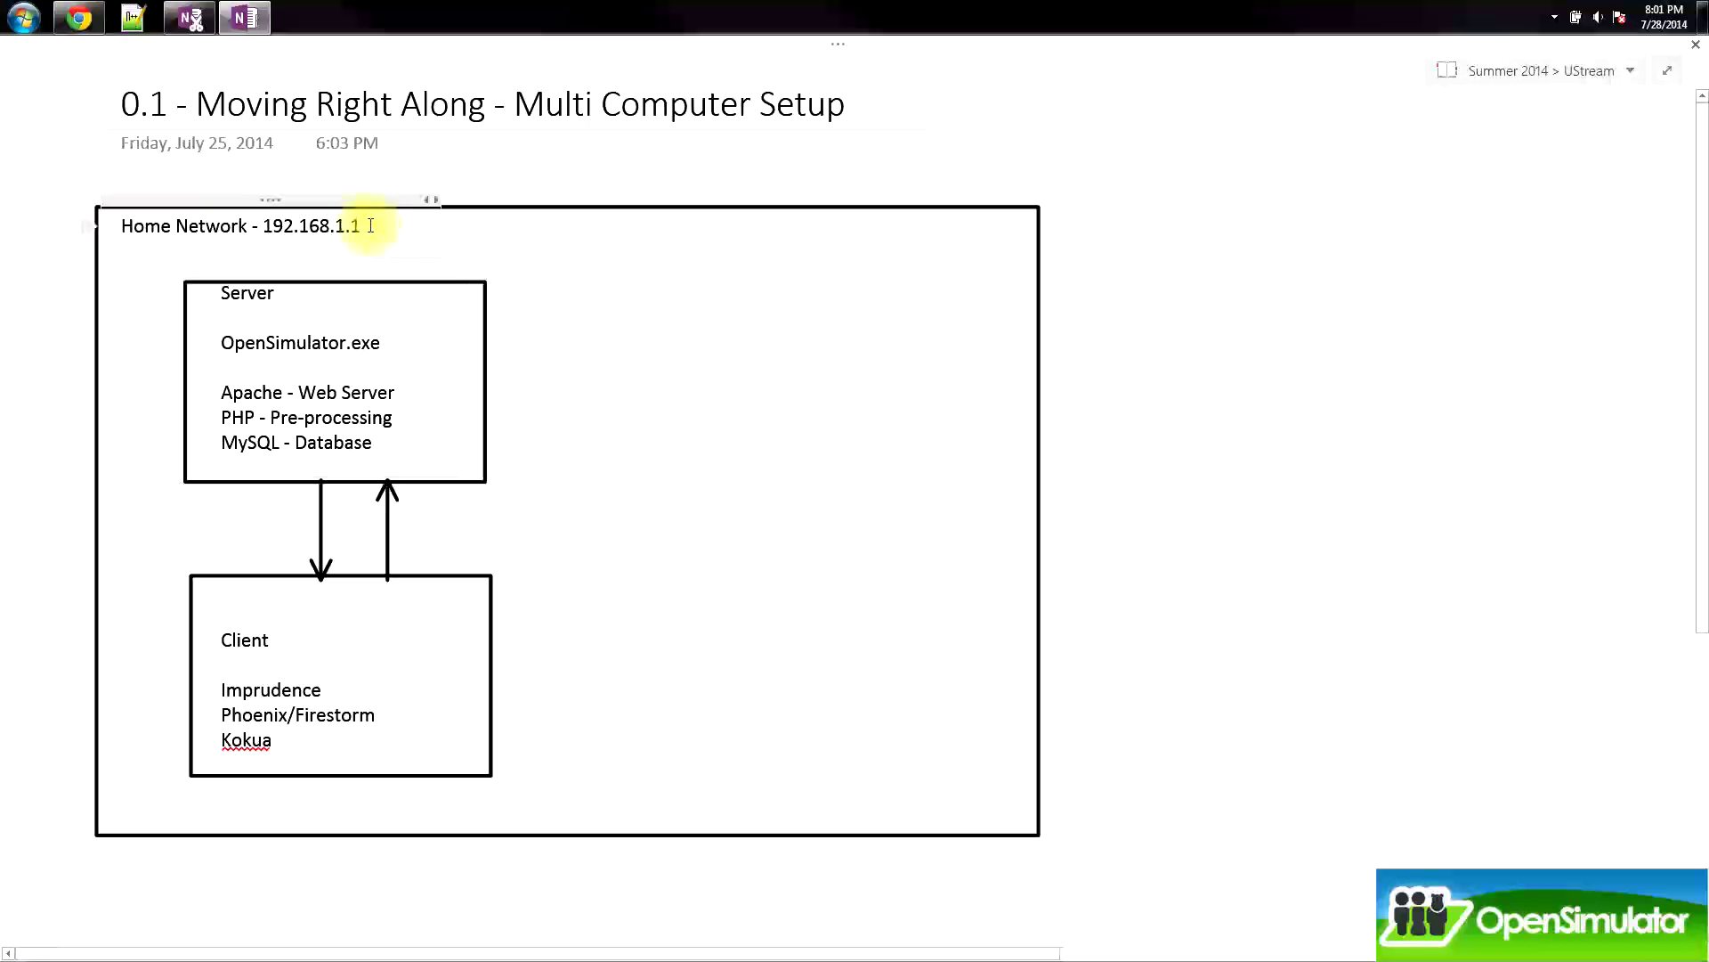
{"action": "key", "text": "BackSpace"}
{"action": "type", "text": "254"}
{"action": "key", "text": "BackSpace"}
{"action": "key", "text": "BackSpace"}
{"action": "key", "text": "BackSpace"}
{"action": "type", "text": "1"}
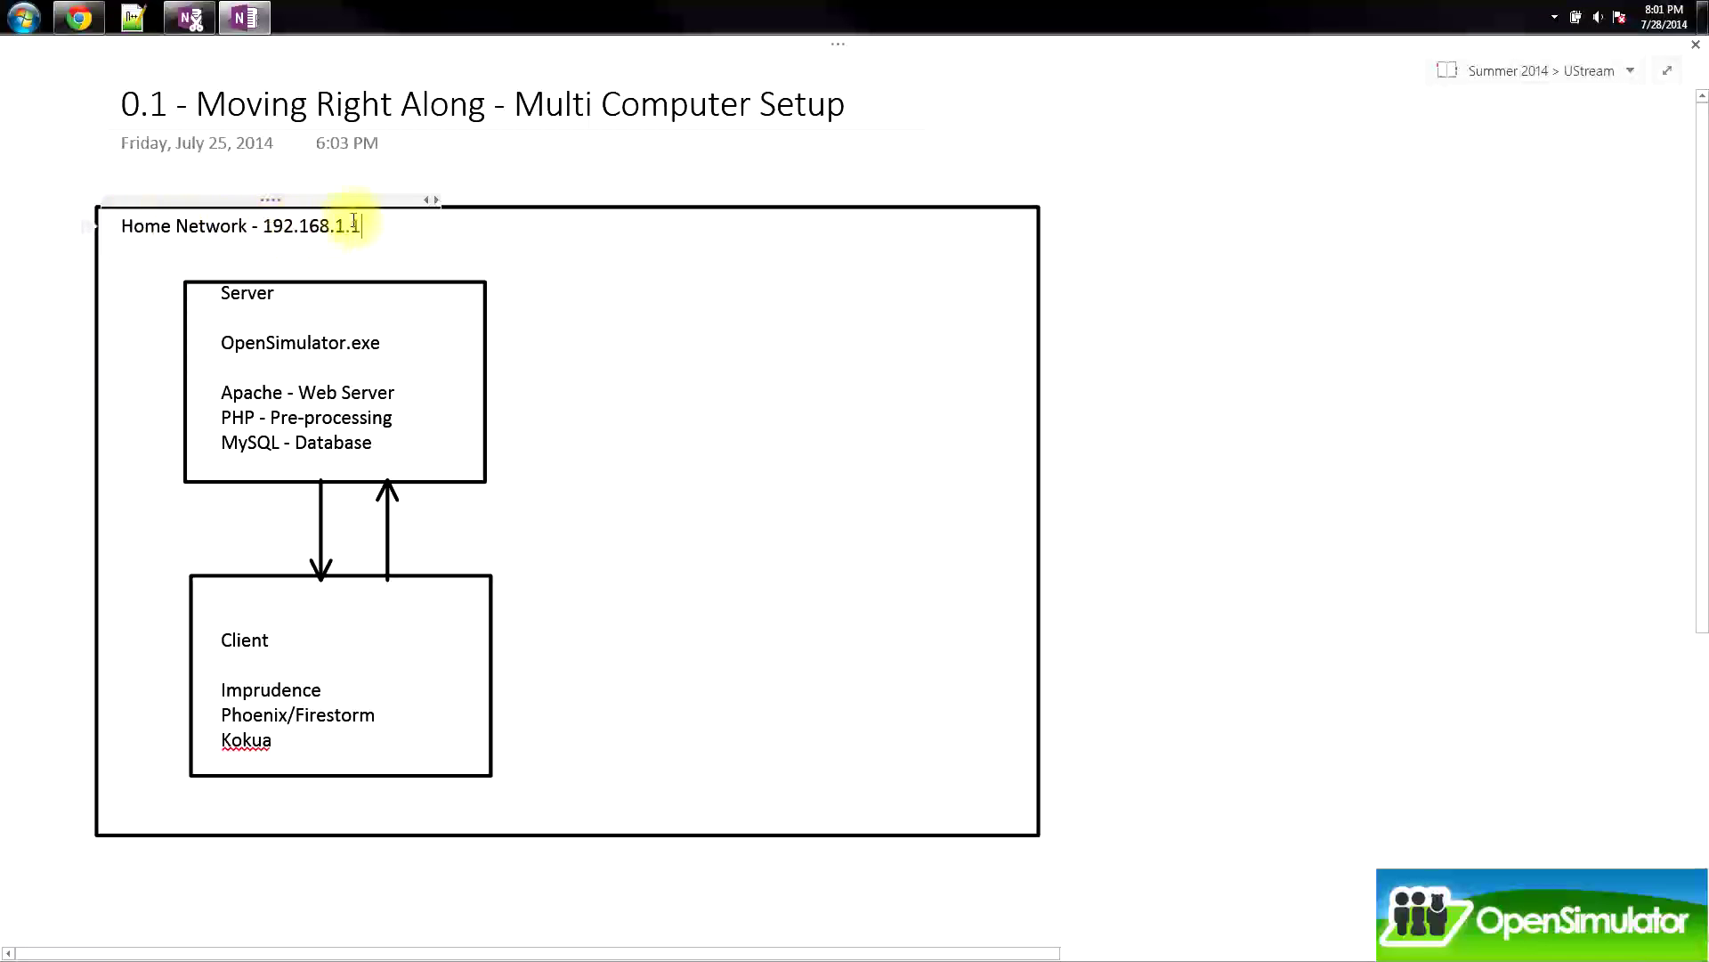
- Append the subnet mask "/255.255.255.0" to the Home Network address
{"action": "left_click", "coordinate": [392, 229]}
{"action": "type", "text": "/"}
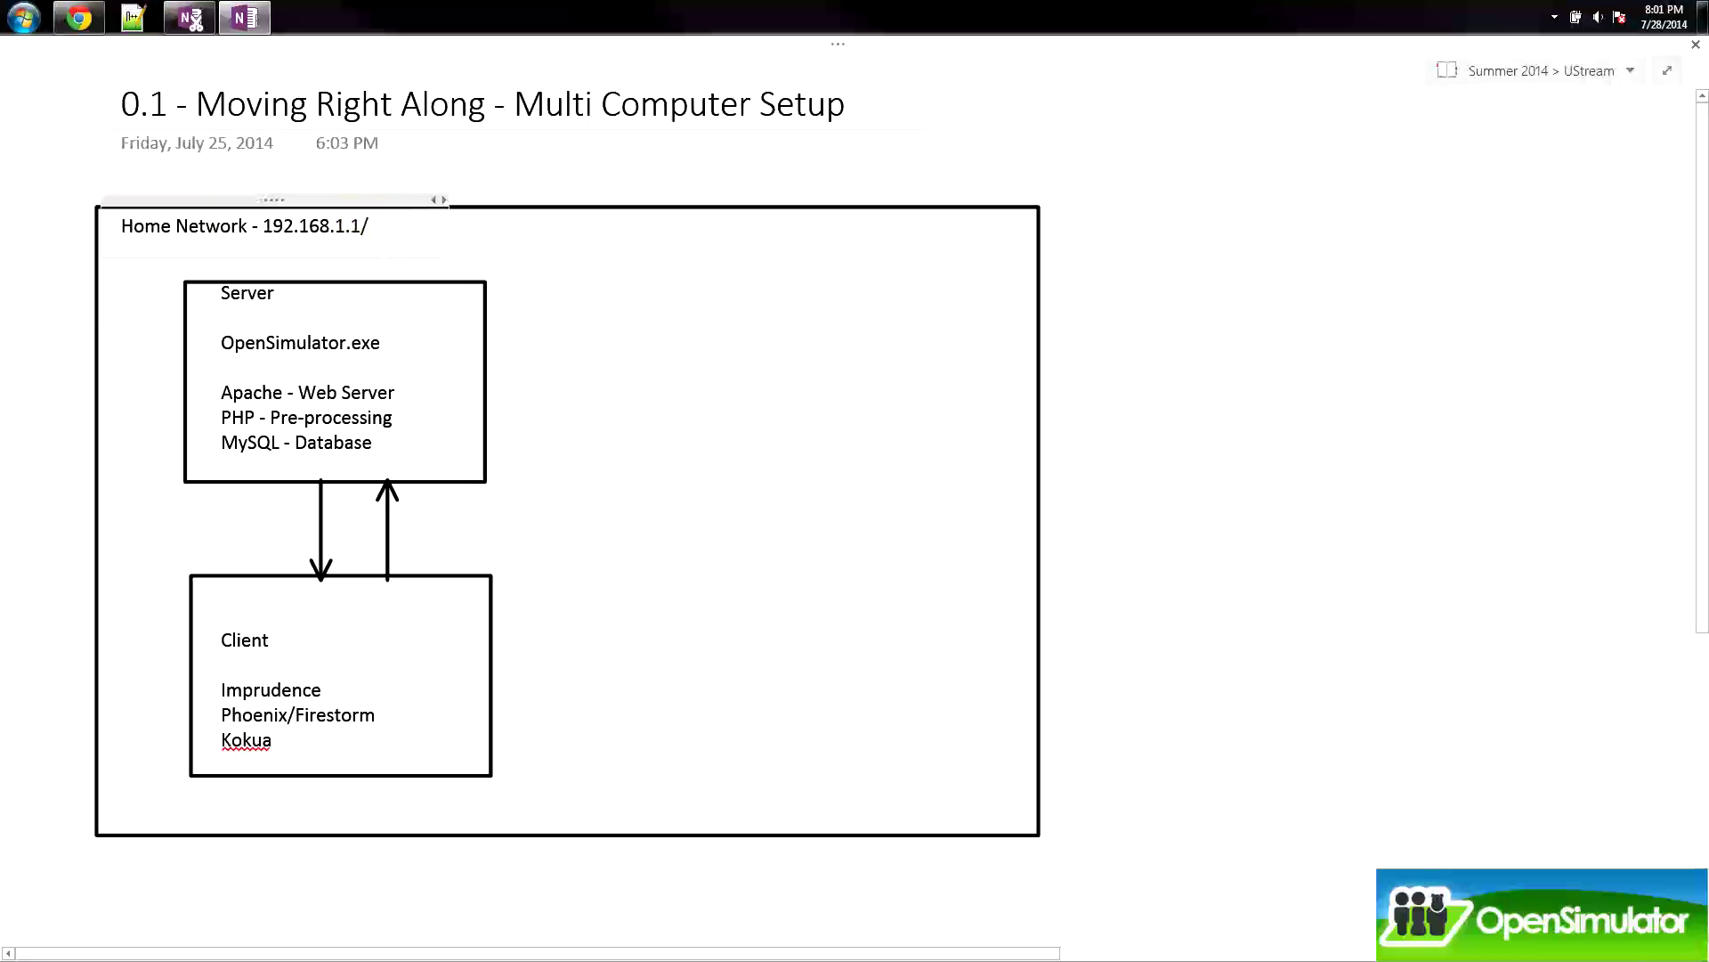
{"action": "type", "text": "254"}
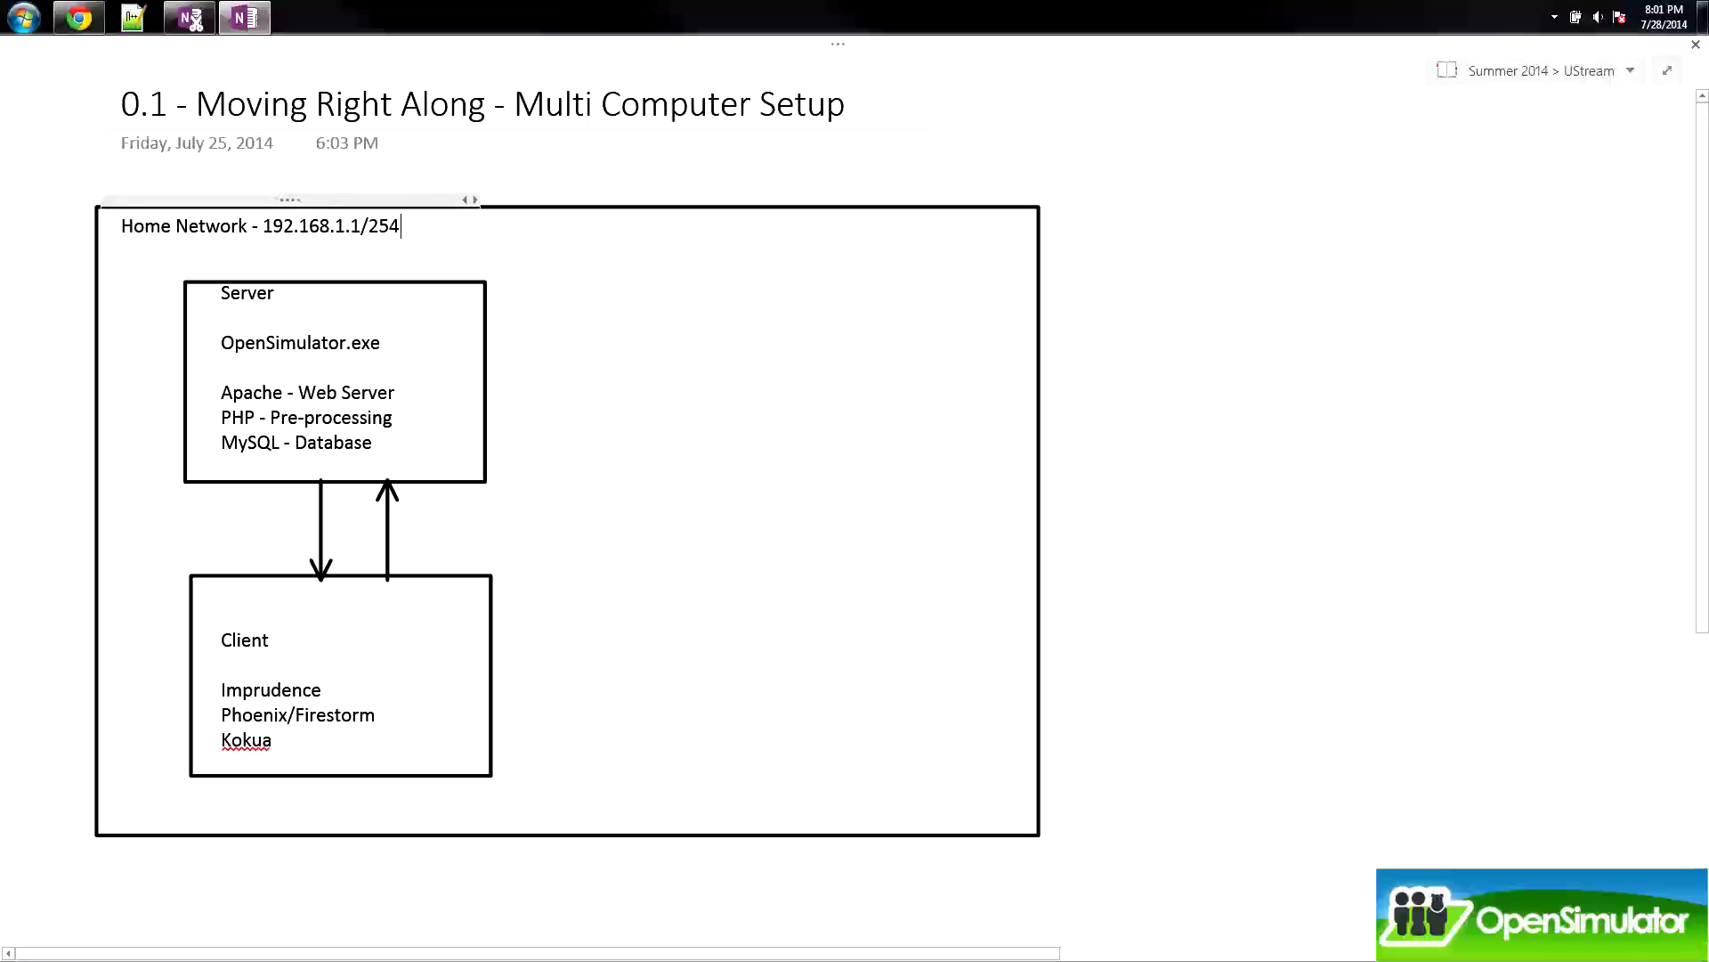
{"action": "key", "text": "BackSpace"}
{"action": "type", "text": "5.25"}
{"action": "type", "text": "5.255.255.0"}
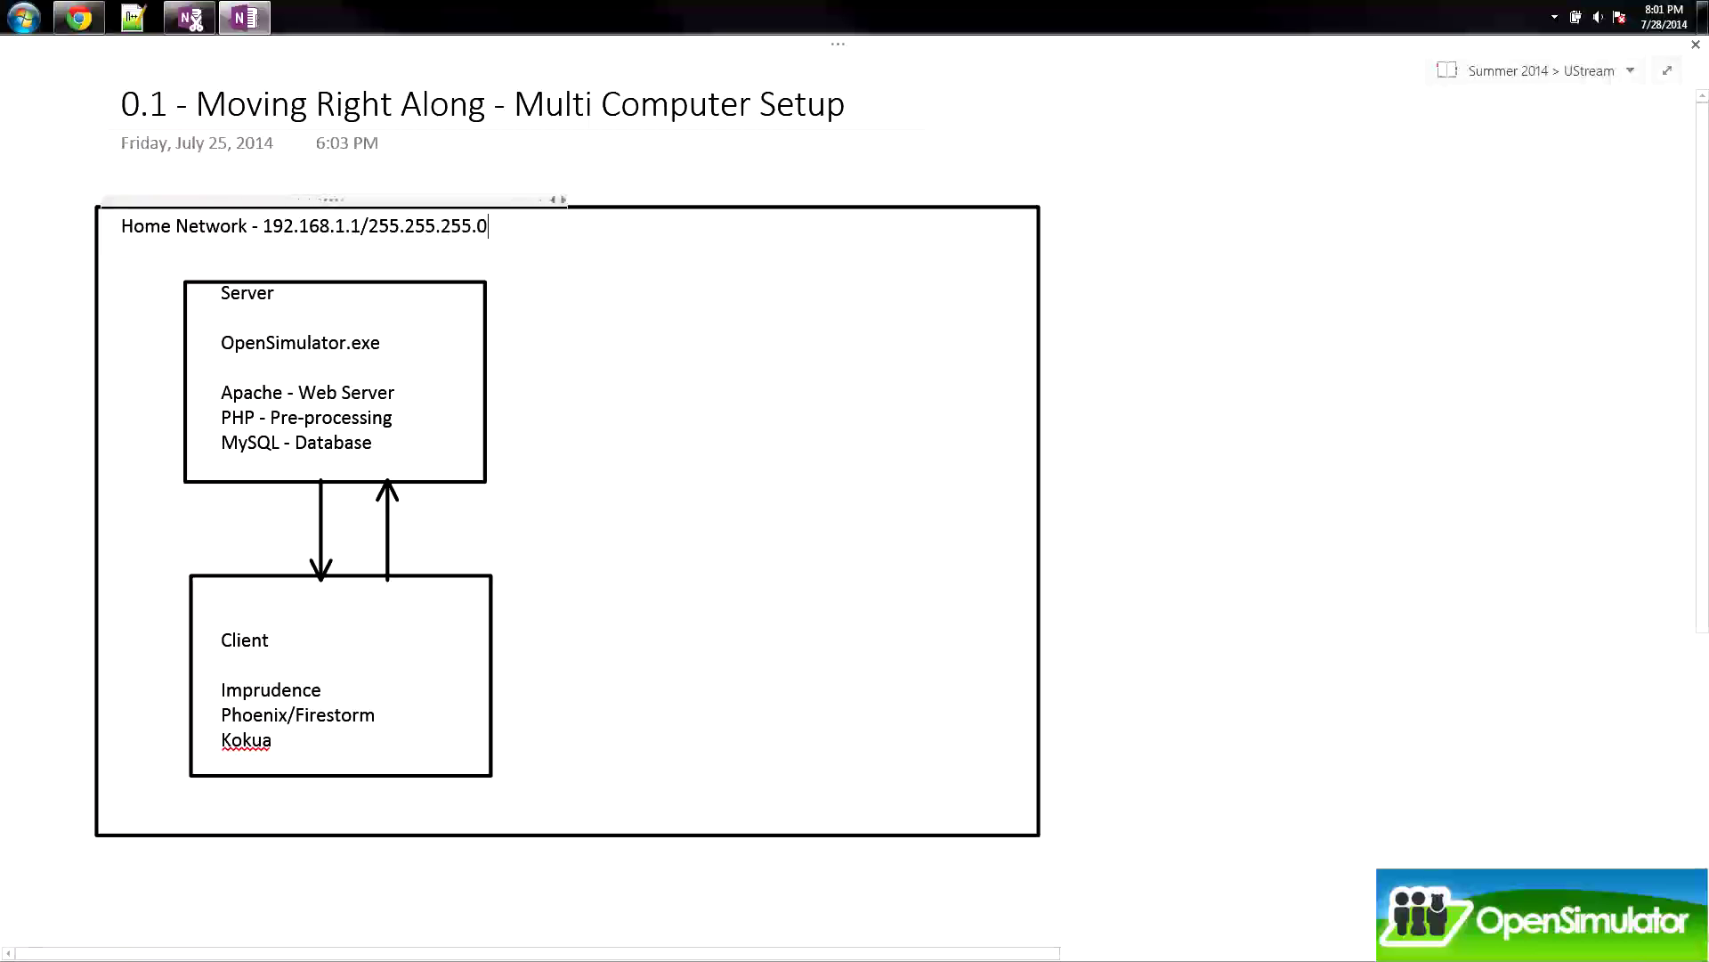
- Add the address "- 192.168.1.10" to the Server heading and "- 192.168.1.20" to the Client heading
{"action": "left_click", "coordinate": [324, 291]}
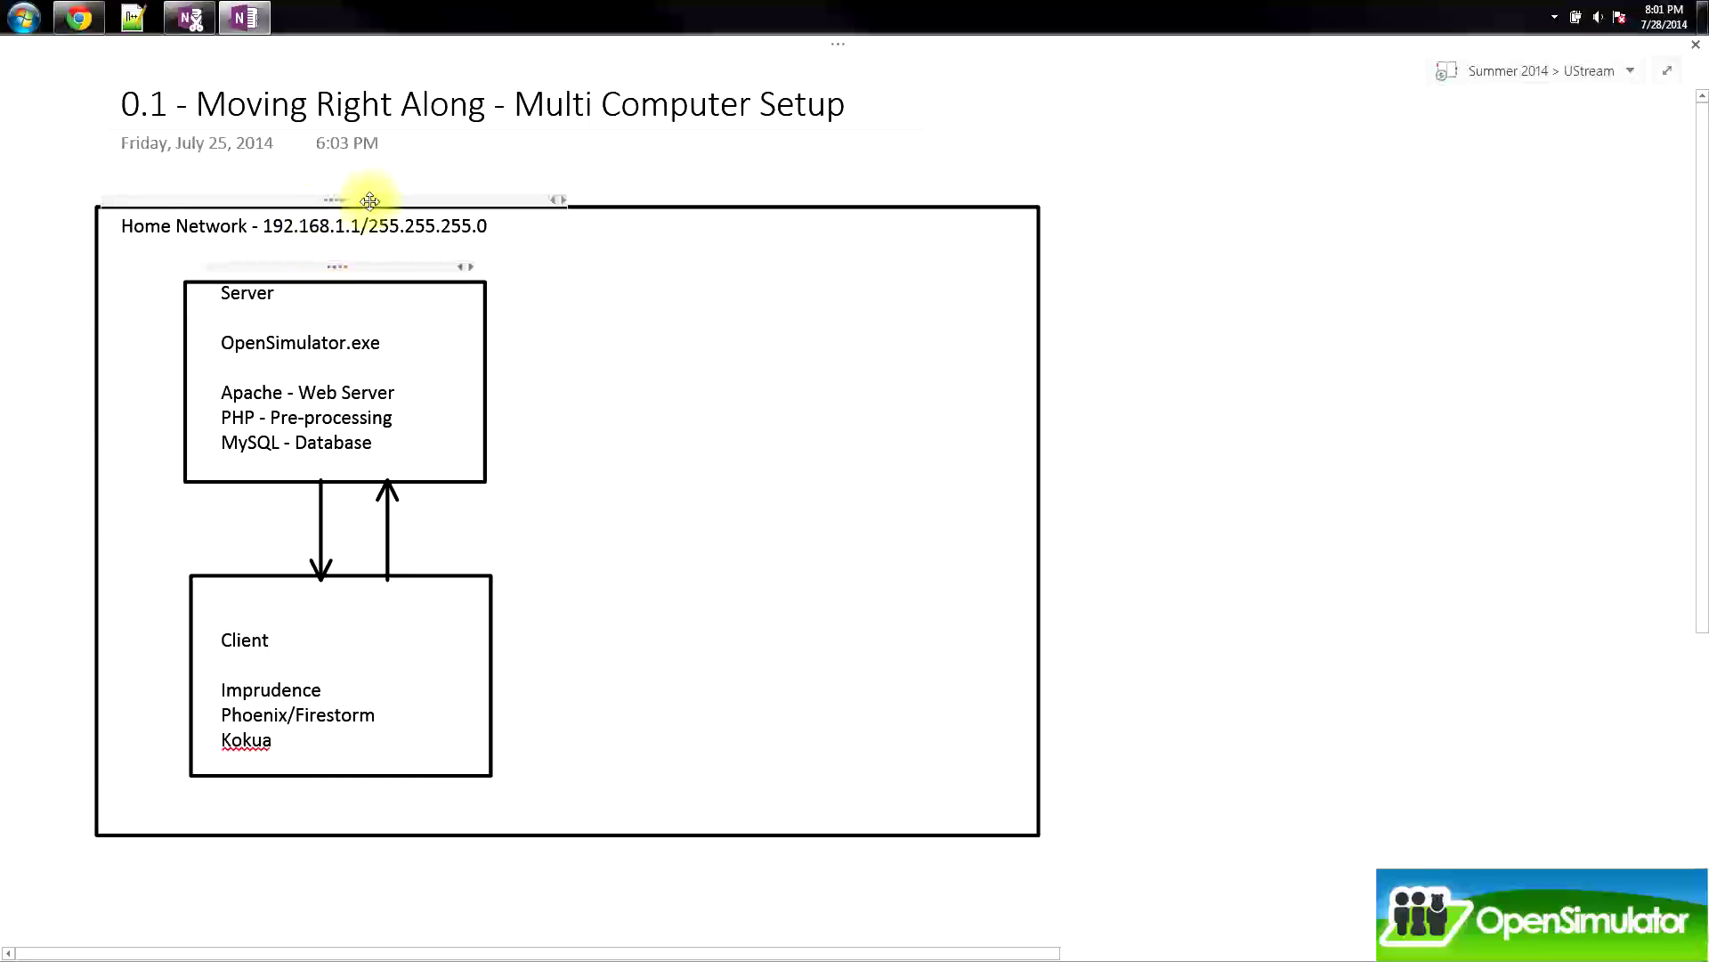
{"action": "type", "text": "-"}
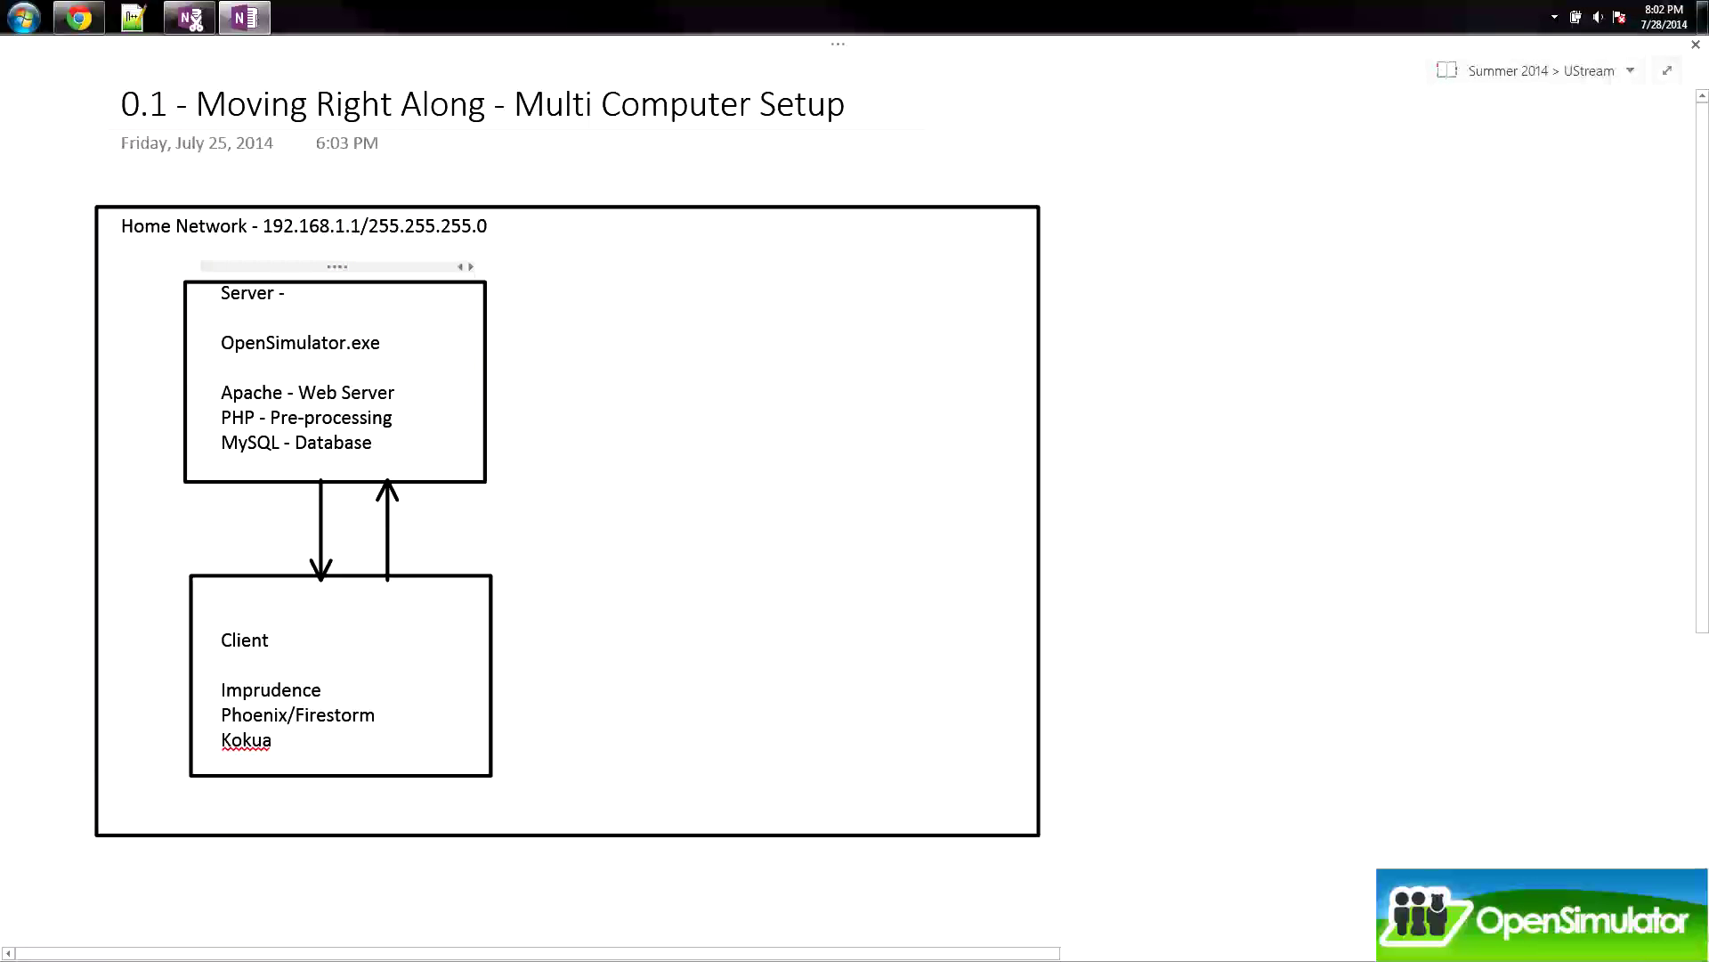
{"action": "type", "text": " 192.168.1.10"}
{"action": "left_click", "coordinate": [268, 640]}
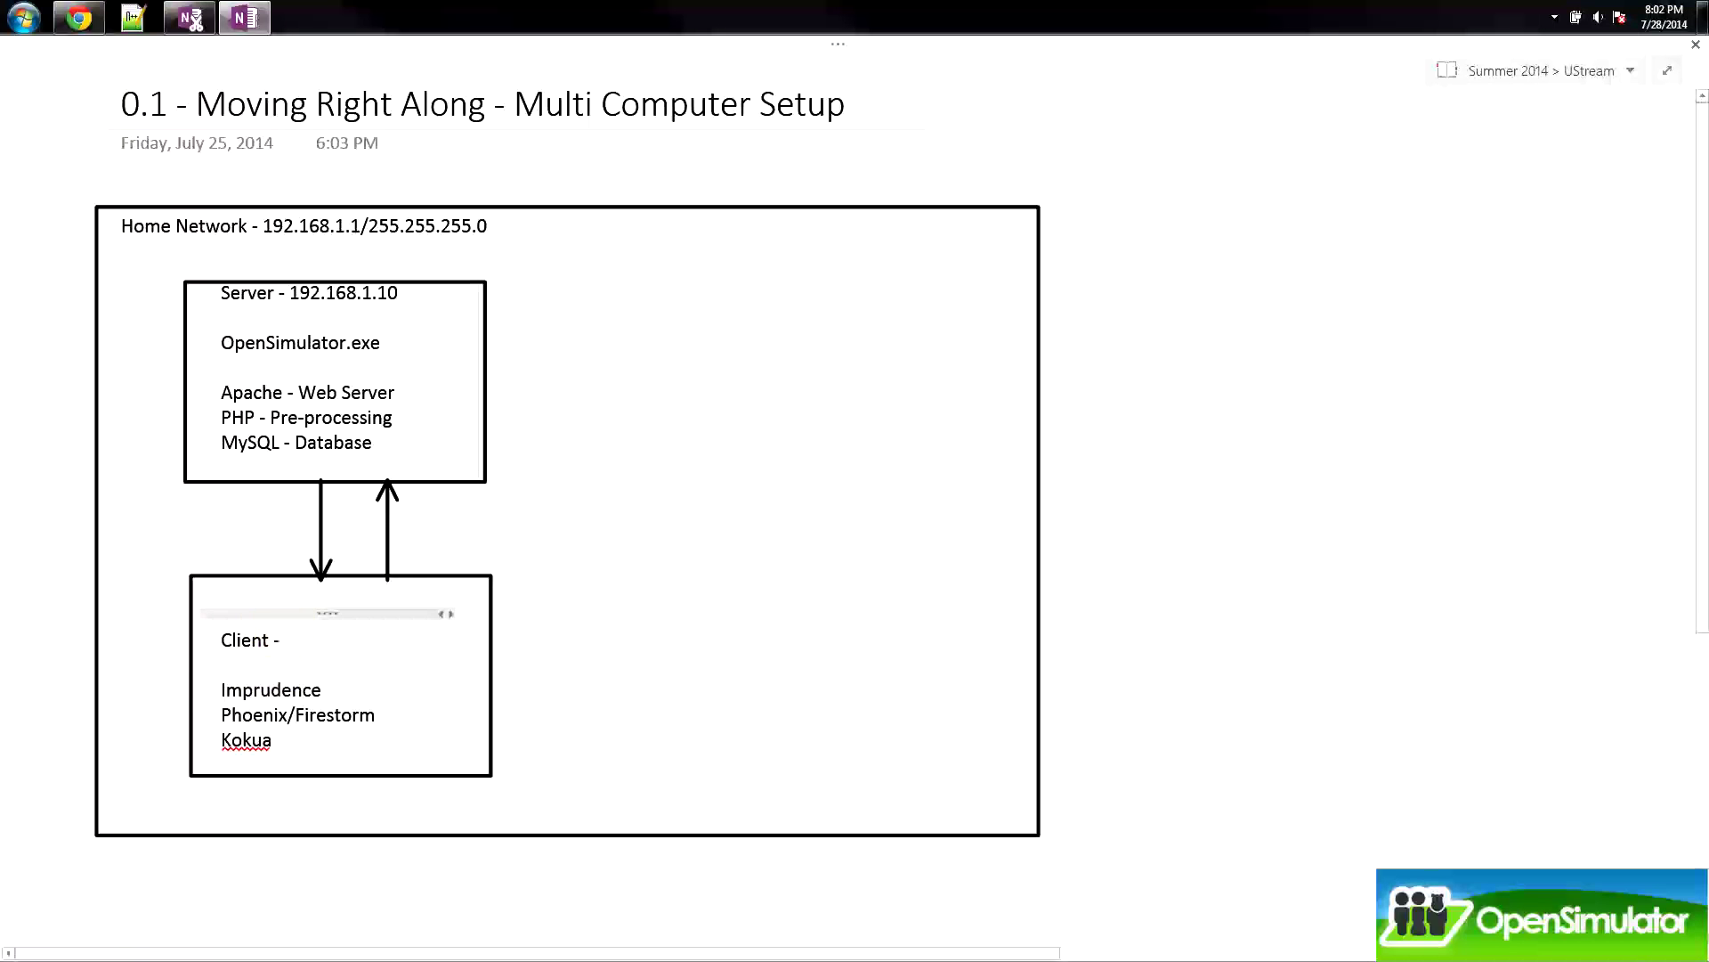
{"action": "type", "text": "192.168."}
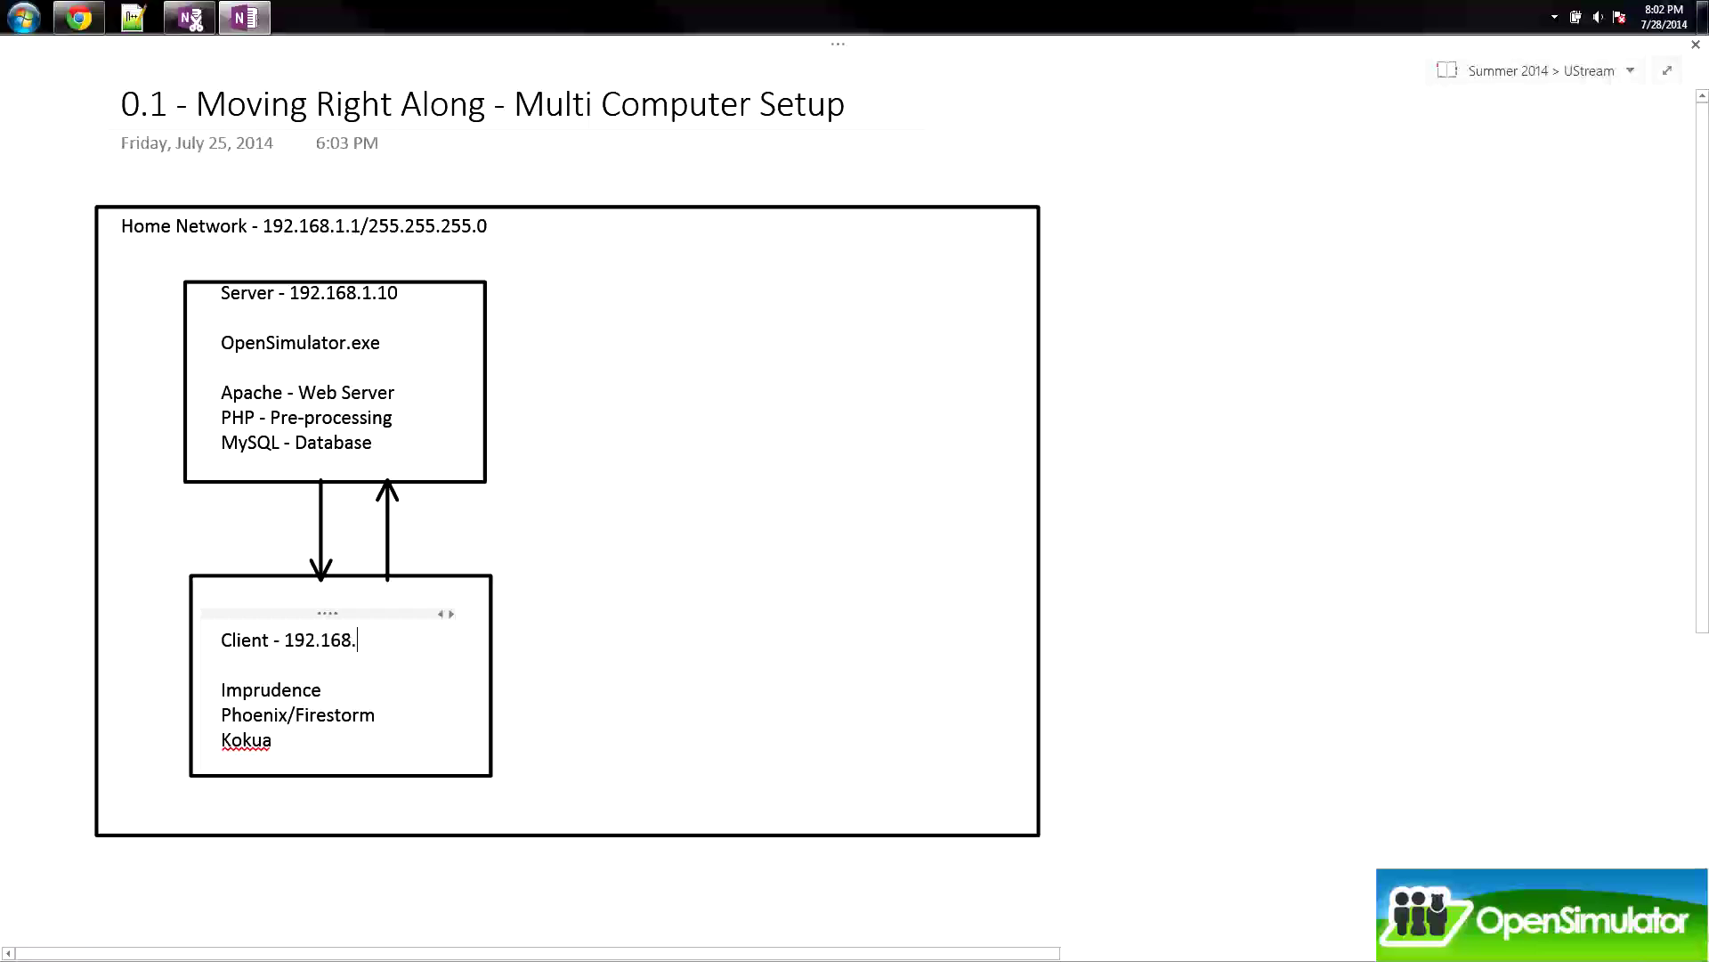
{"action": "type", "text": "1.20"}
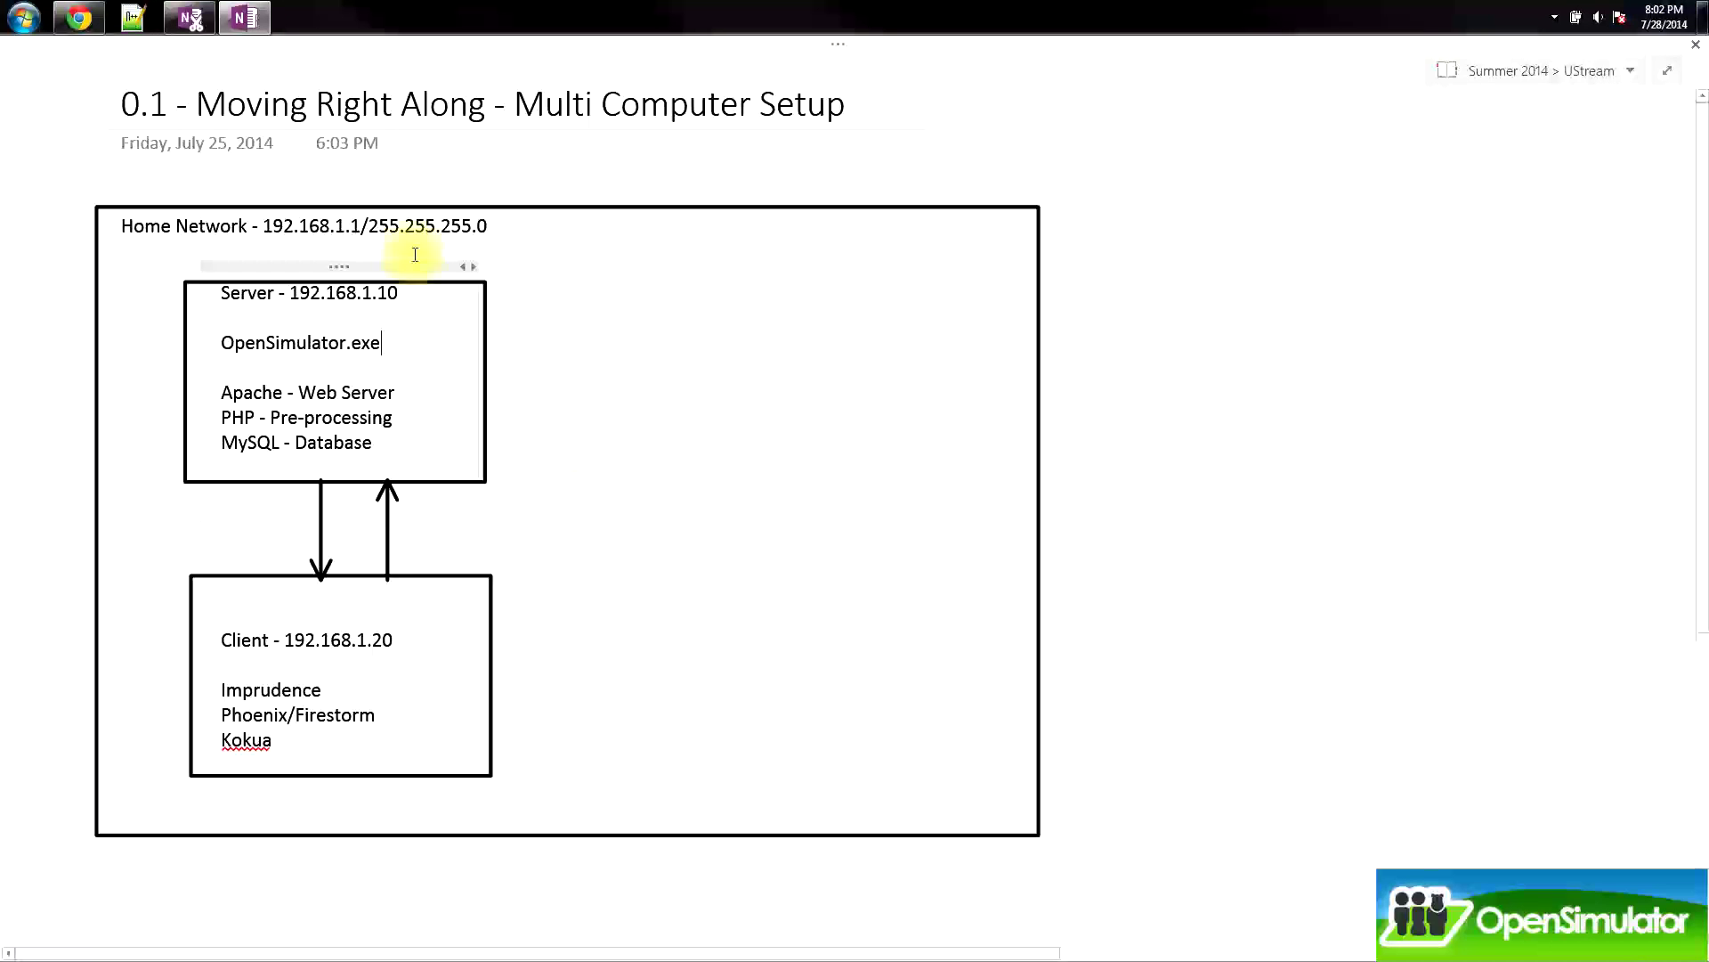
{"action": "left_click_drag", "start_coordinate": [292, 294], "coordinate": [401, 286]}
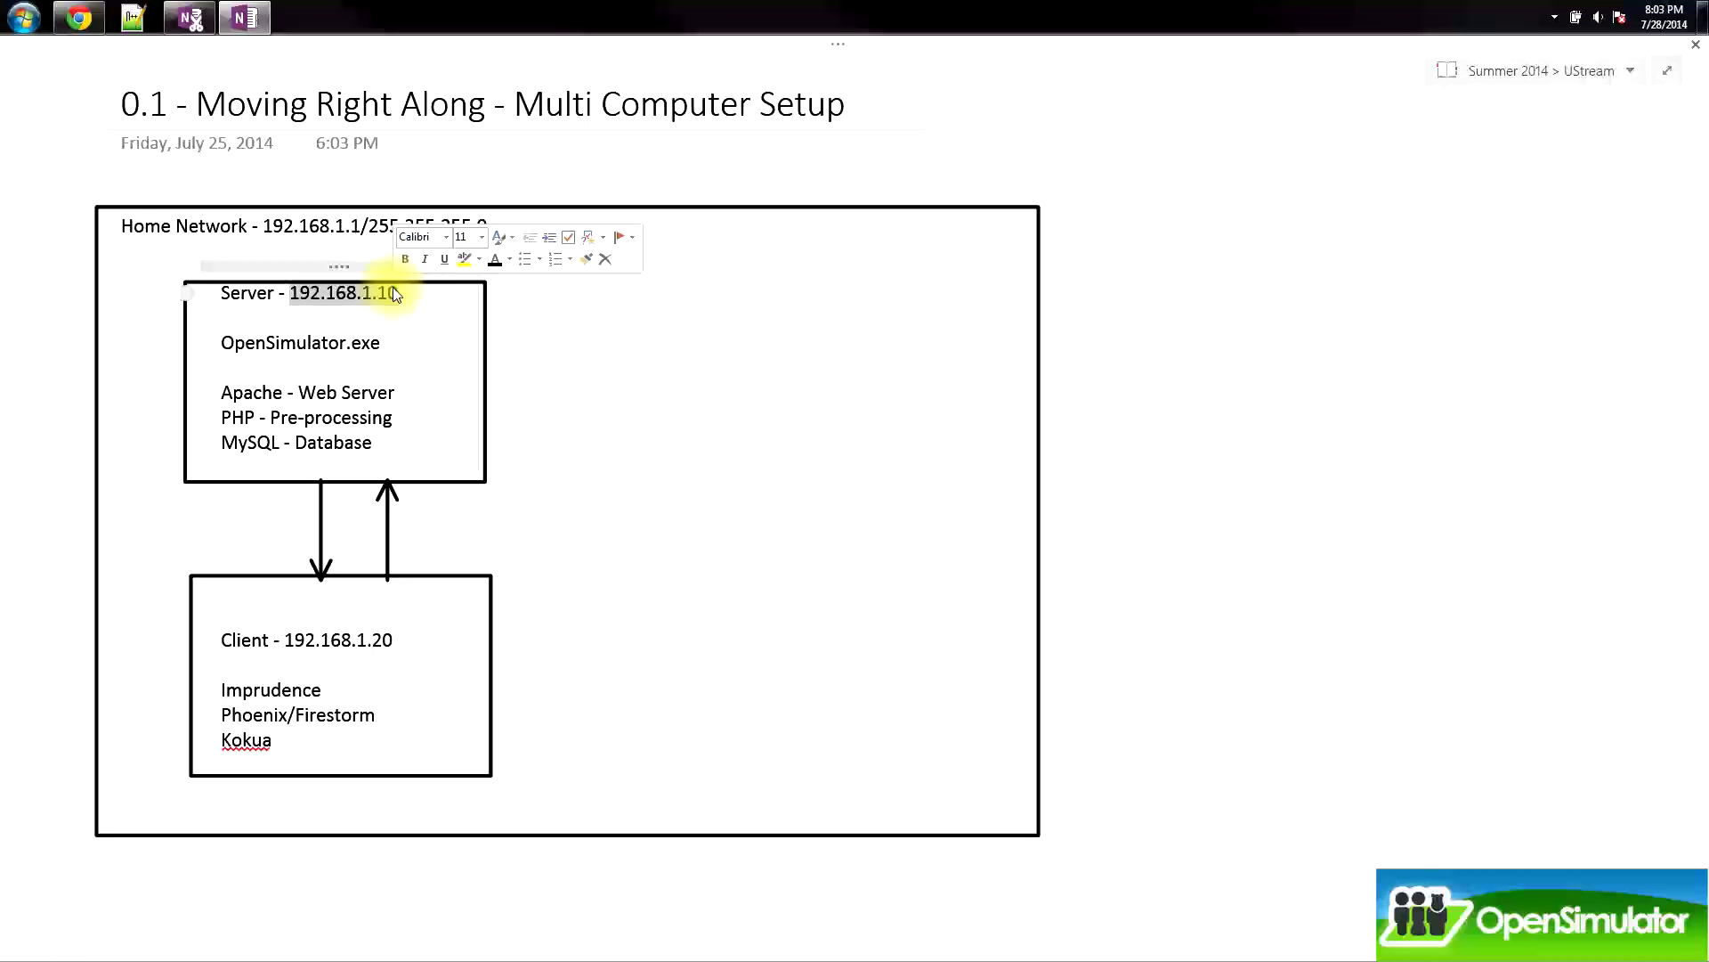
{"action": "left_click", "coordinate": [395, 392]}
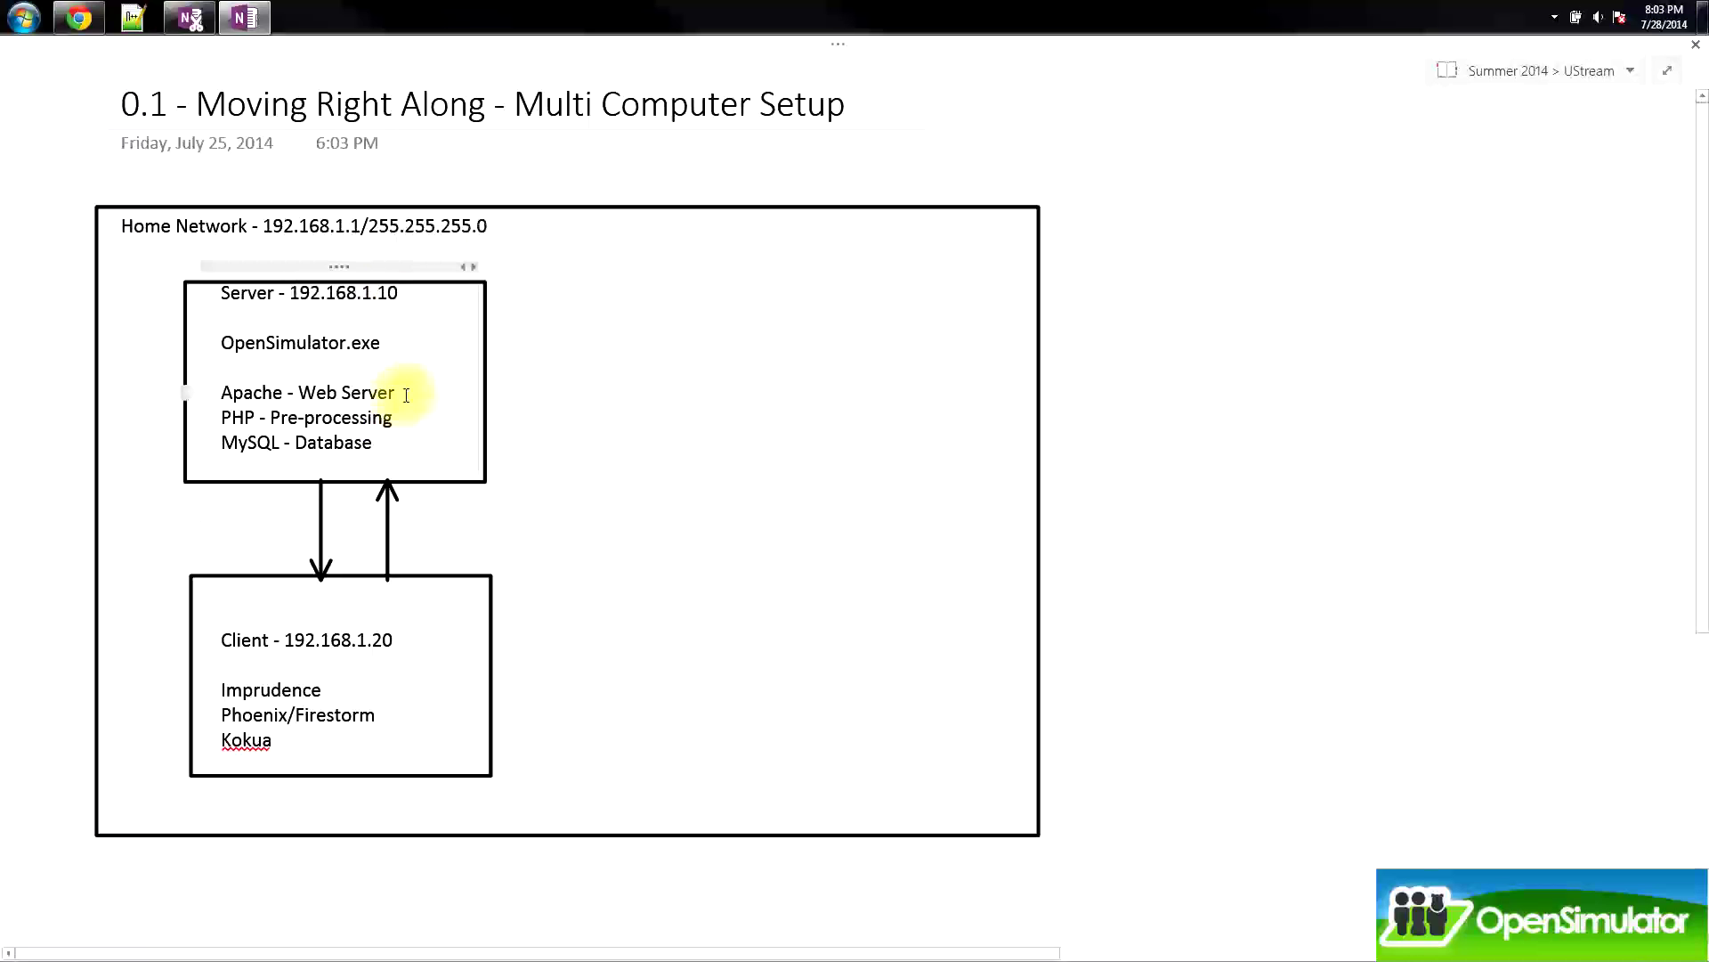
{"action": "left_click", "coordinate": [387, 441]}
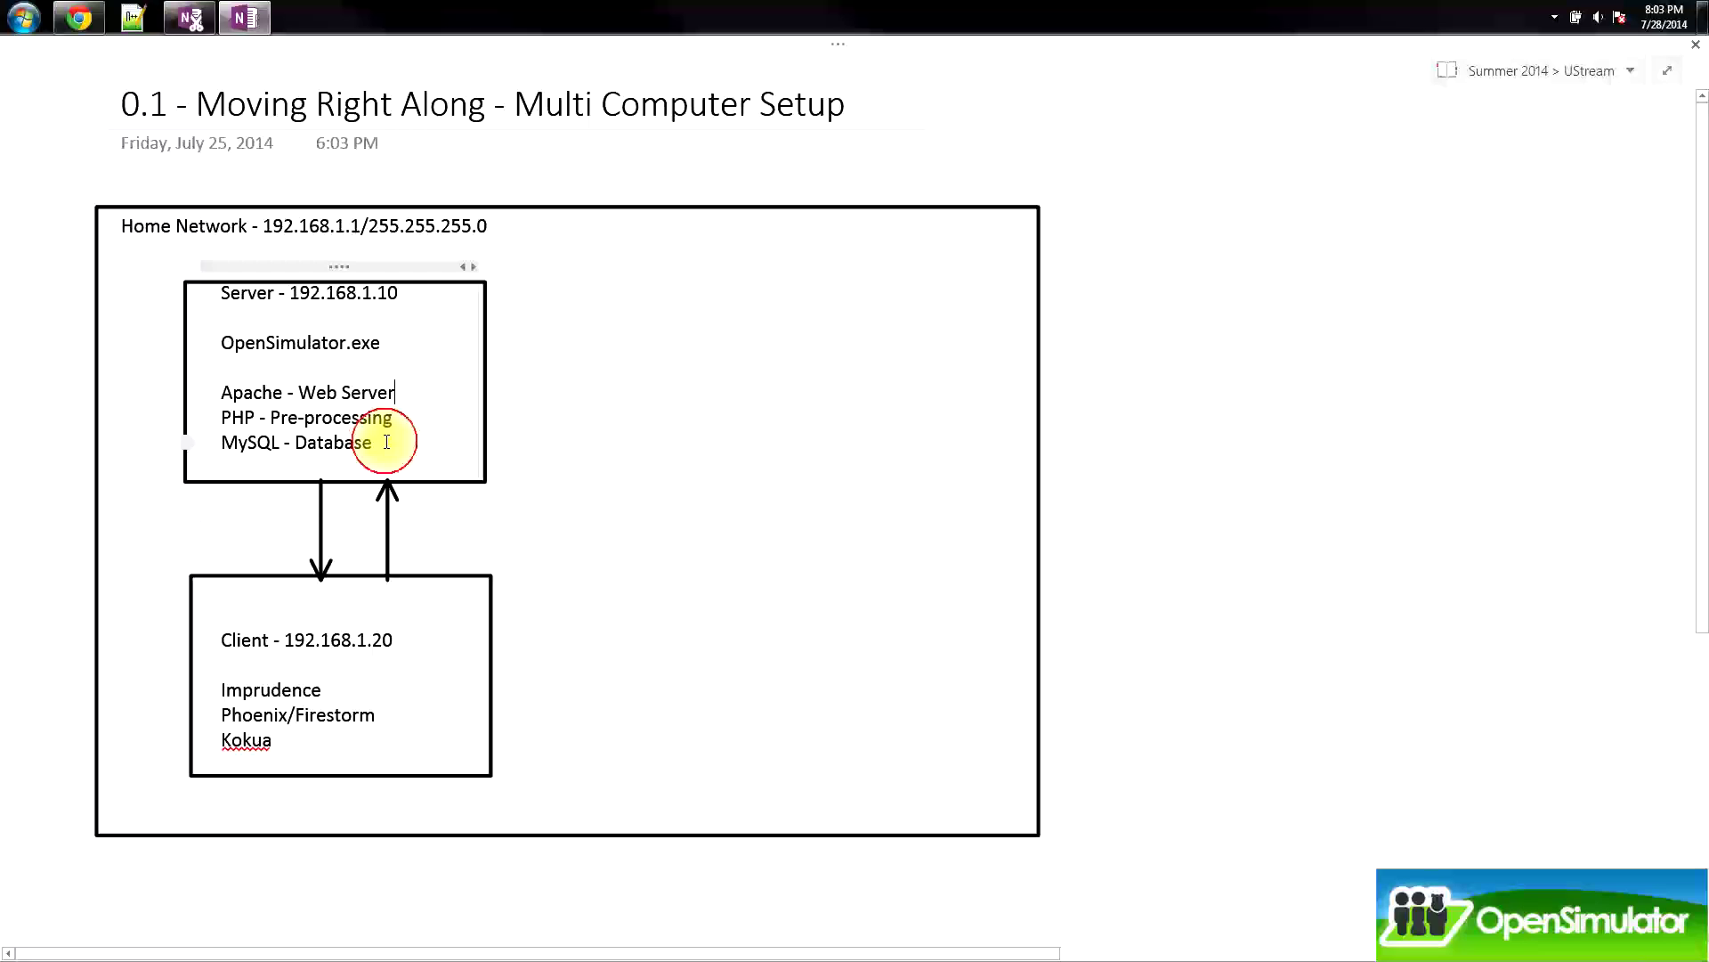
{"action": "left_click", "coordinate": [383, 342]}
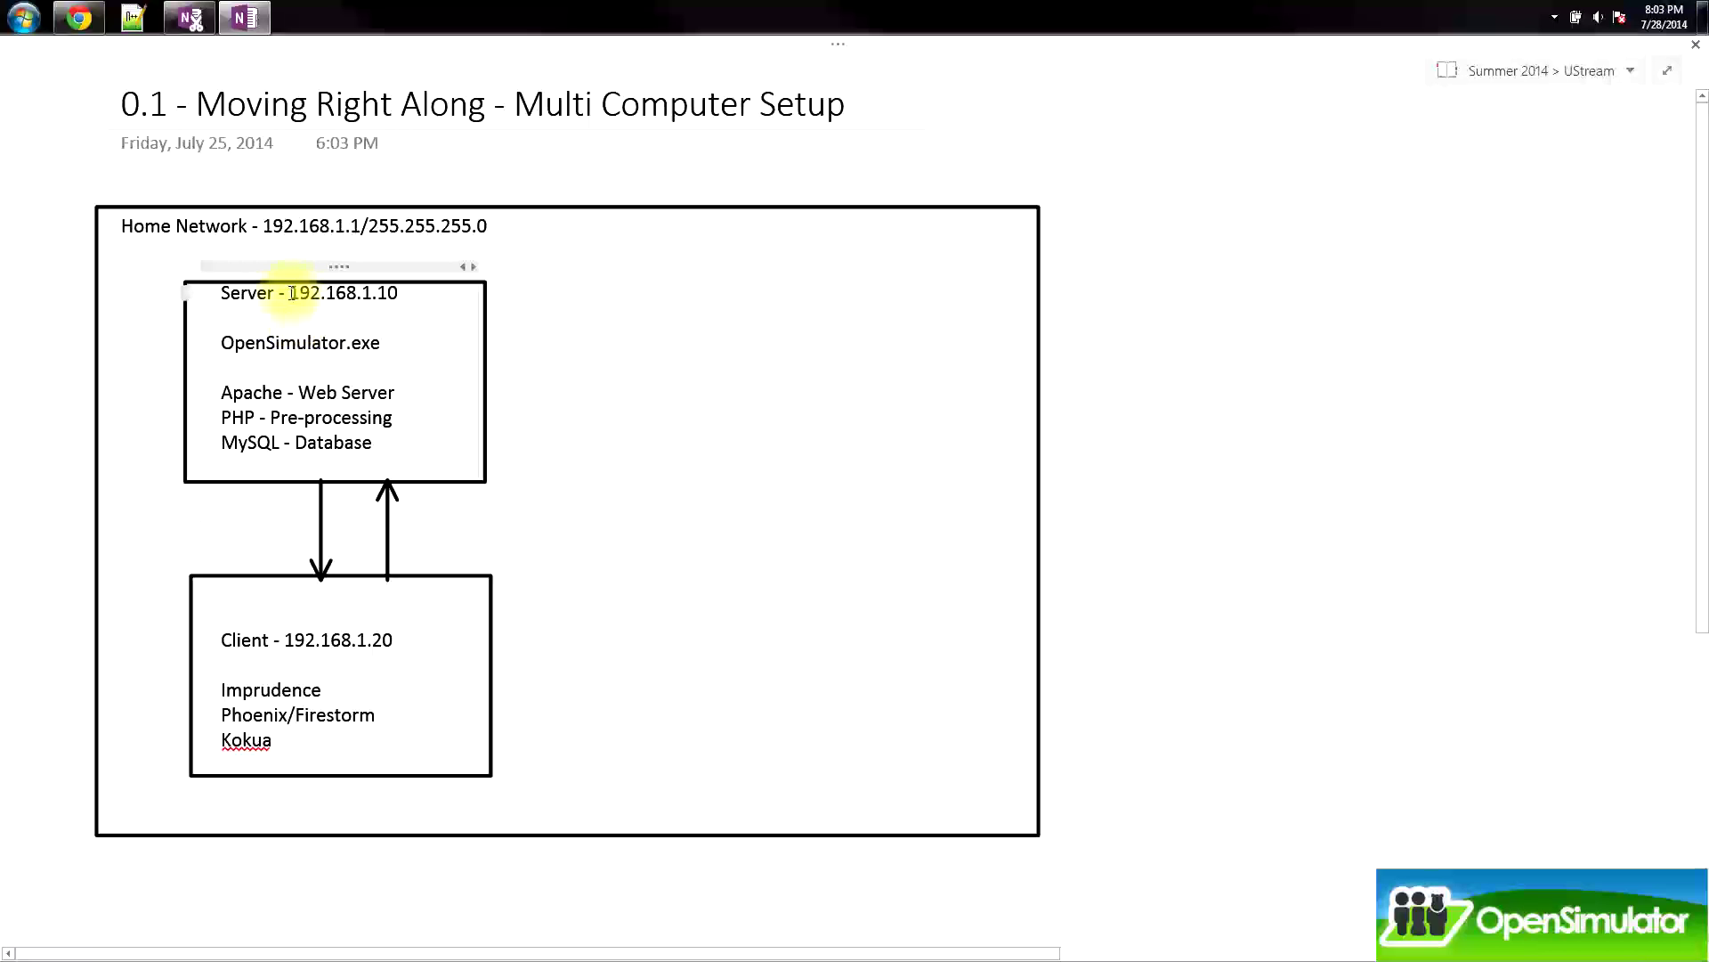
{"action": "left_click_drag", "start_coordinate": [292, 293], "coordinate": [399, 293]}
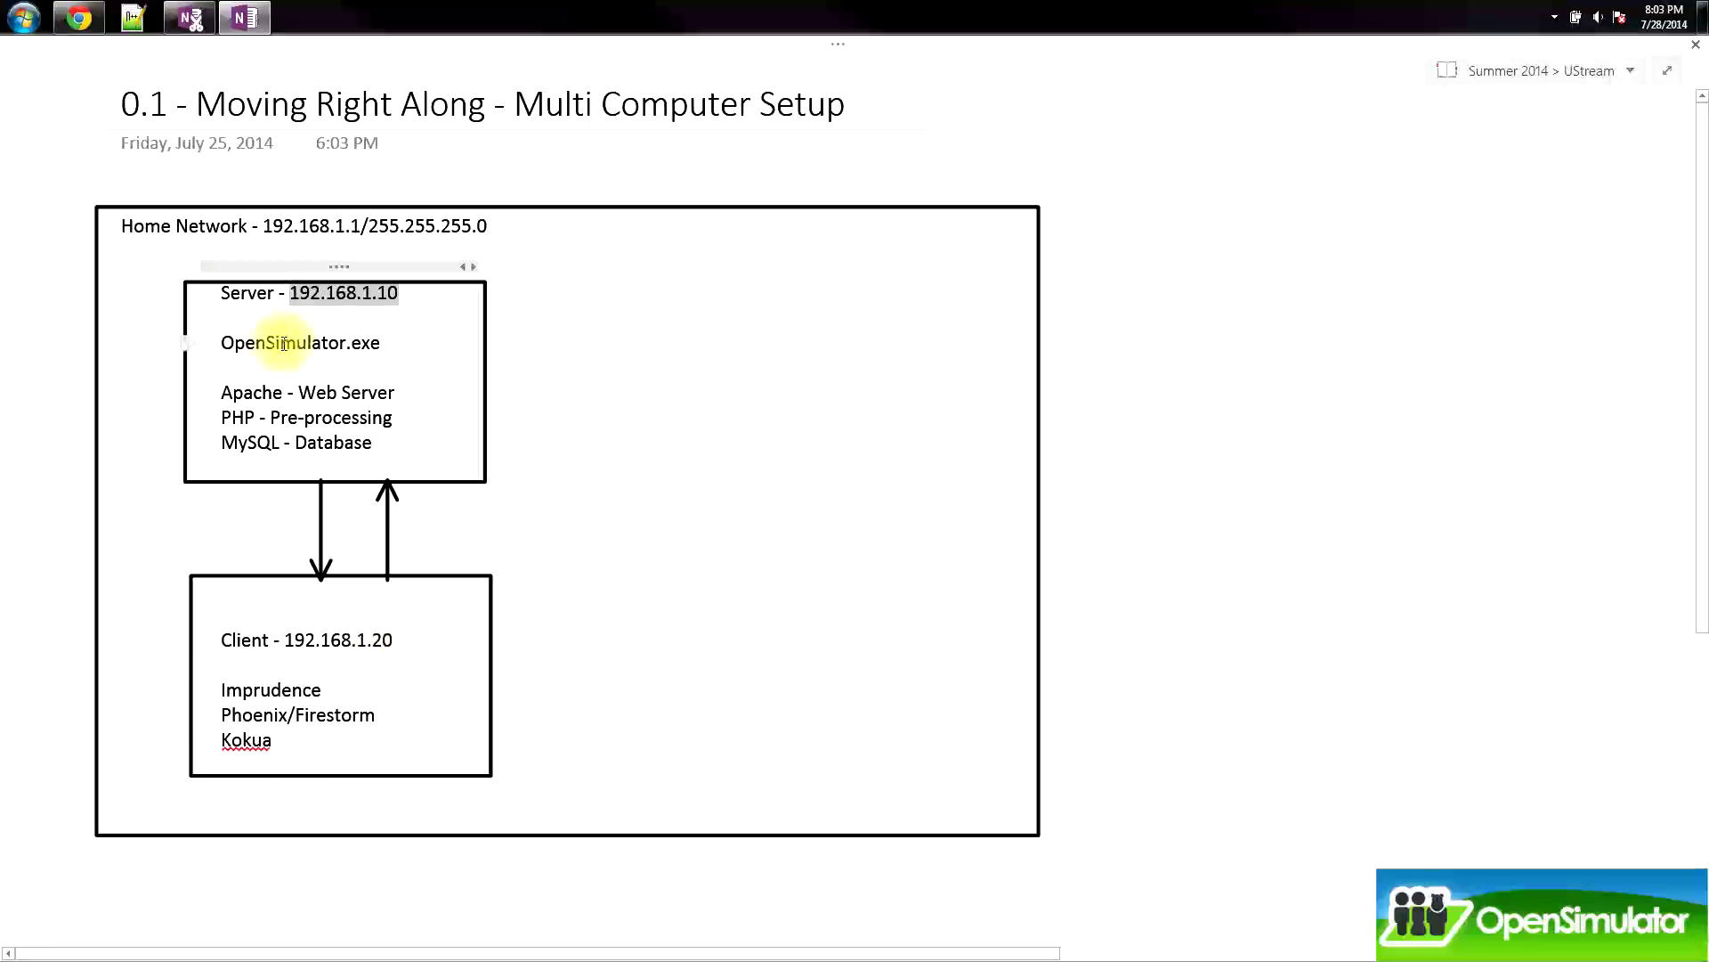
{"action": "left_click_drag", "start_coordinate": [280, 343], "coordinate": [329, 343]}
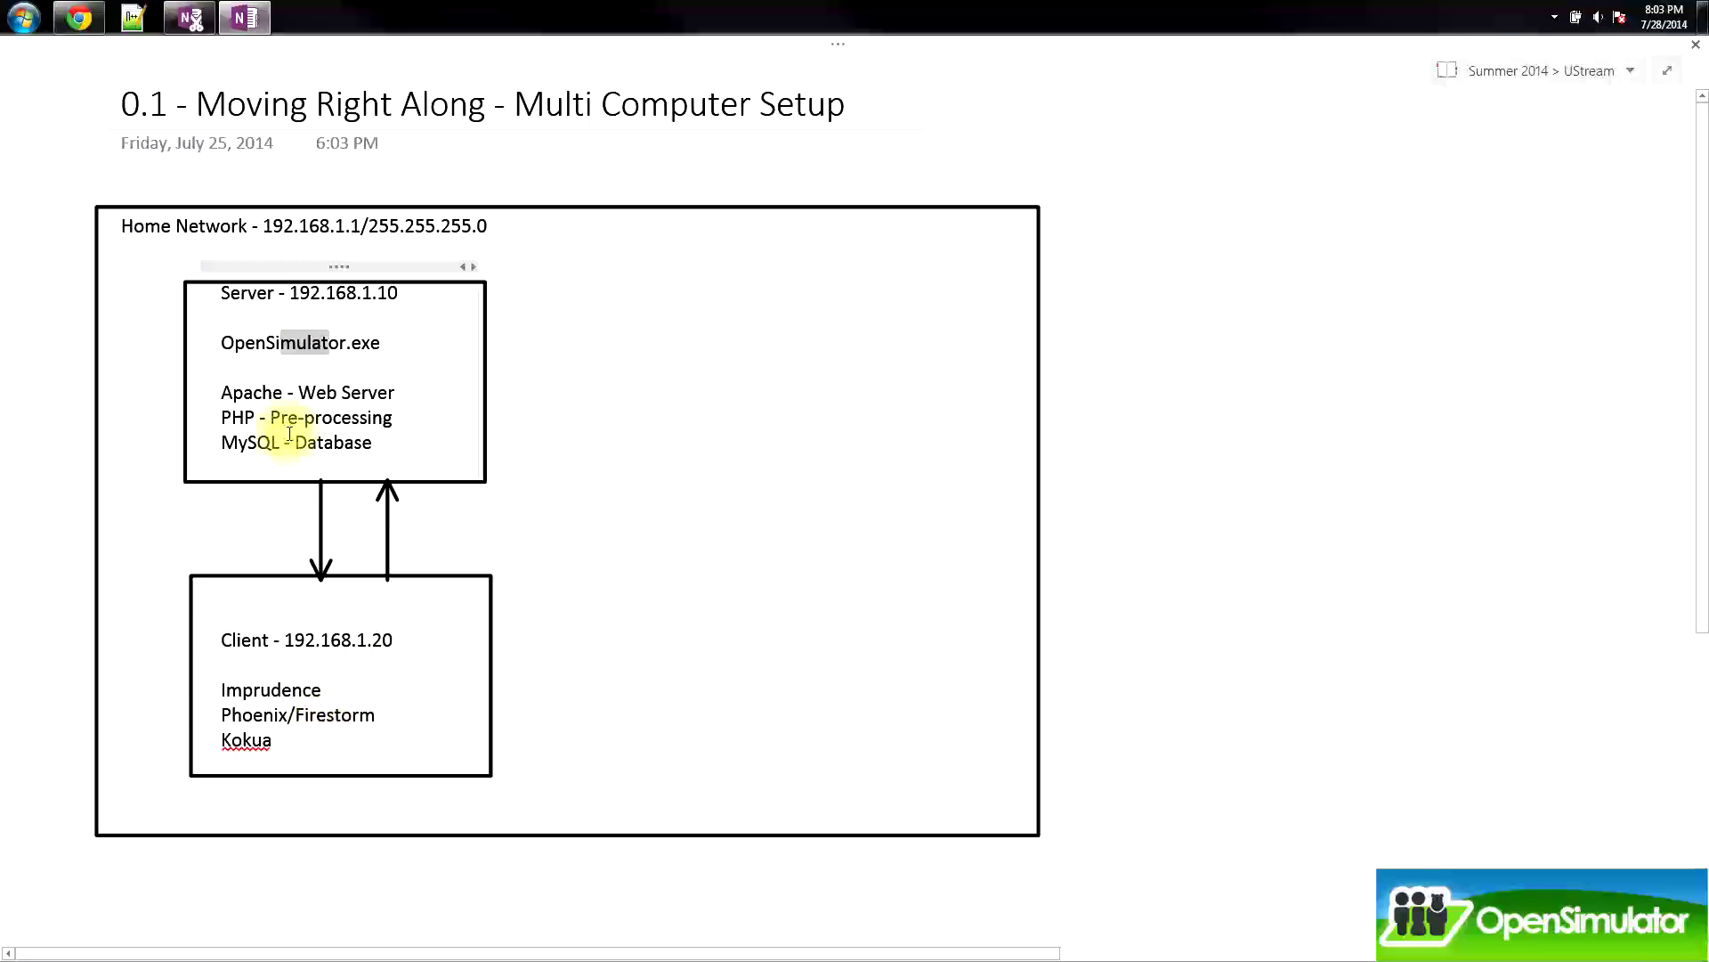
{"action": "left_click_drag", "start_coordinate": [220, 393], "coordinate": [394, 393]}
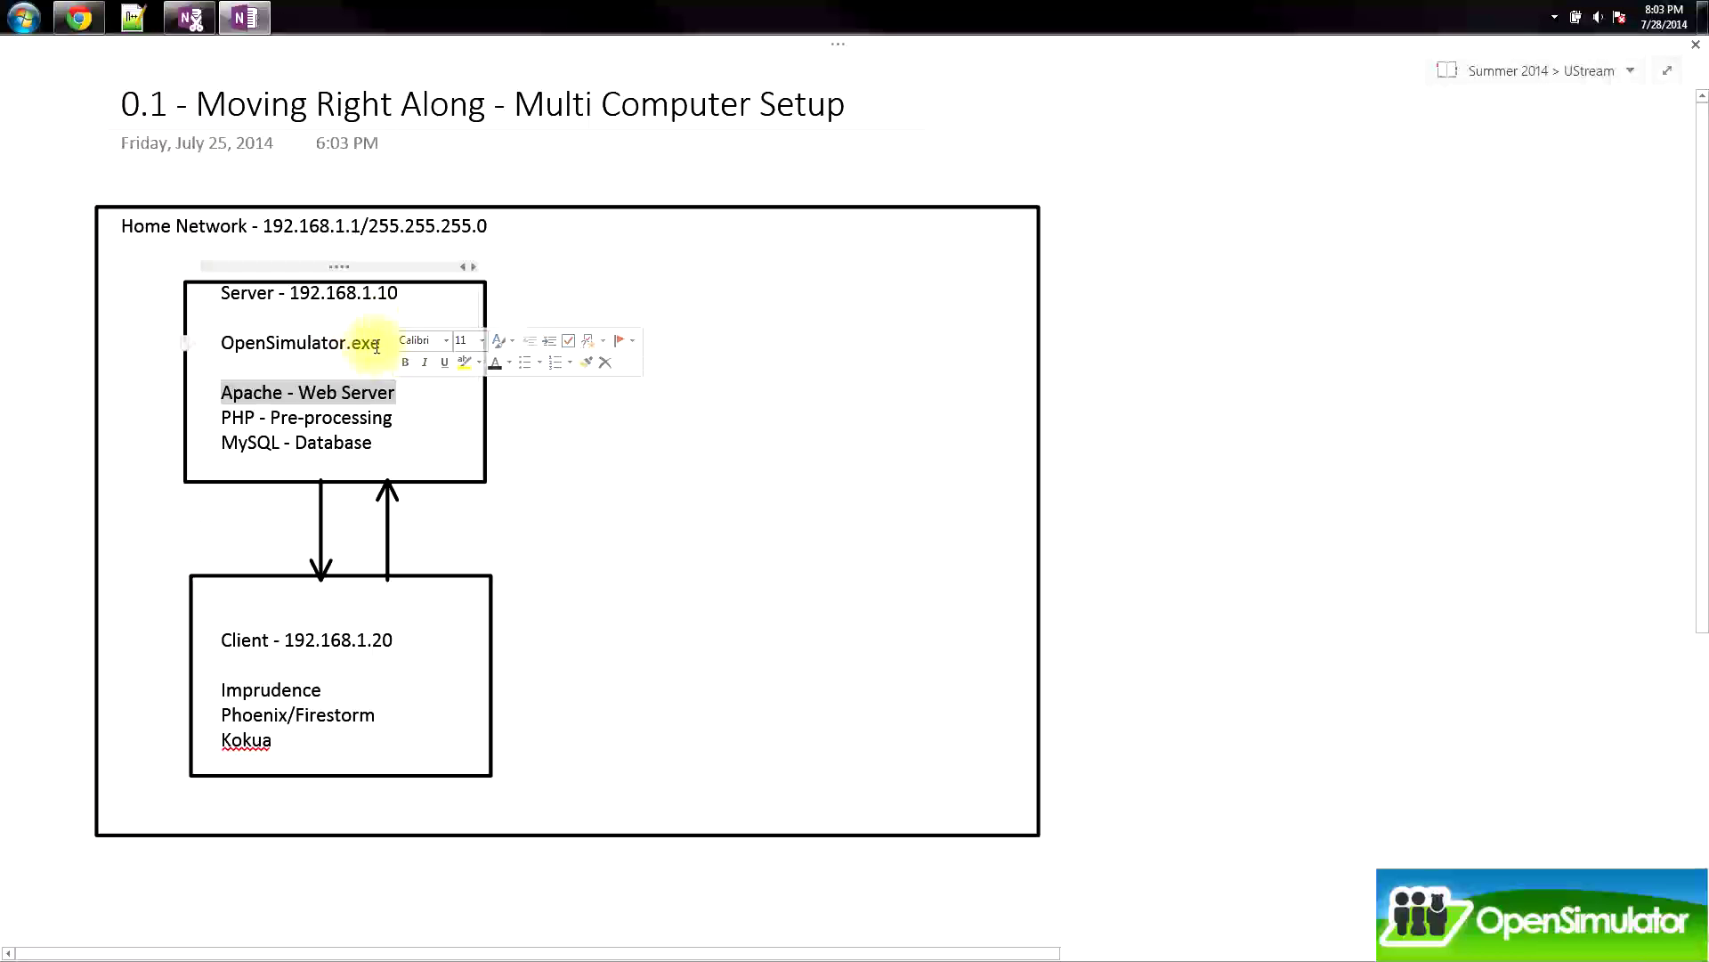
- Add port ":9000" after OpenSimulator.exe and port ":80" after Apache - Web Server in the Server box
{"action": "left_click", "coordinate": [381, 340]}
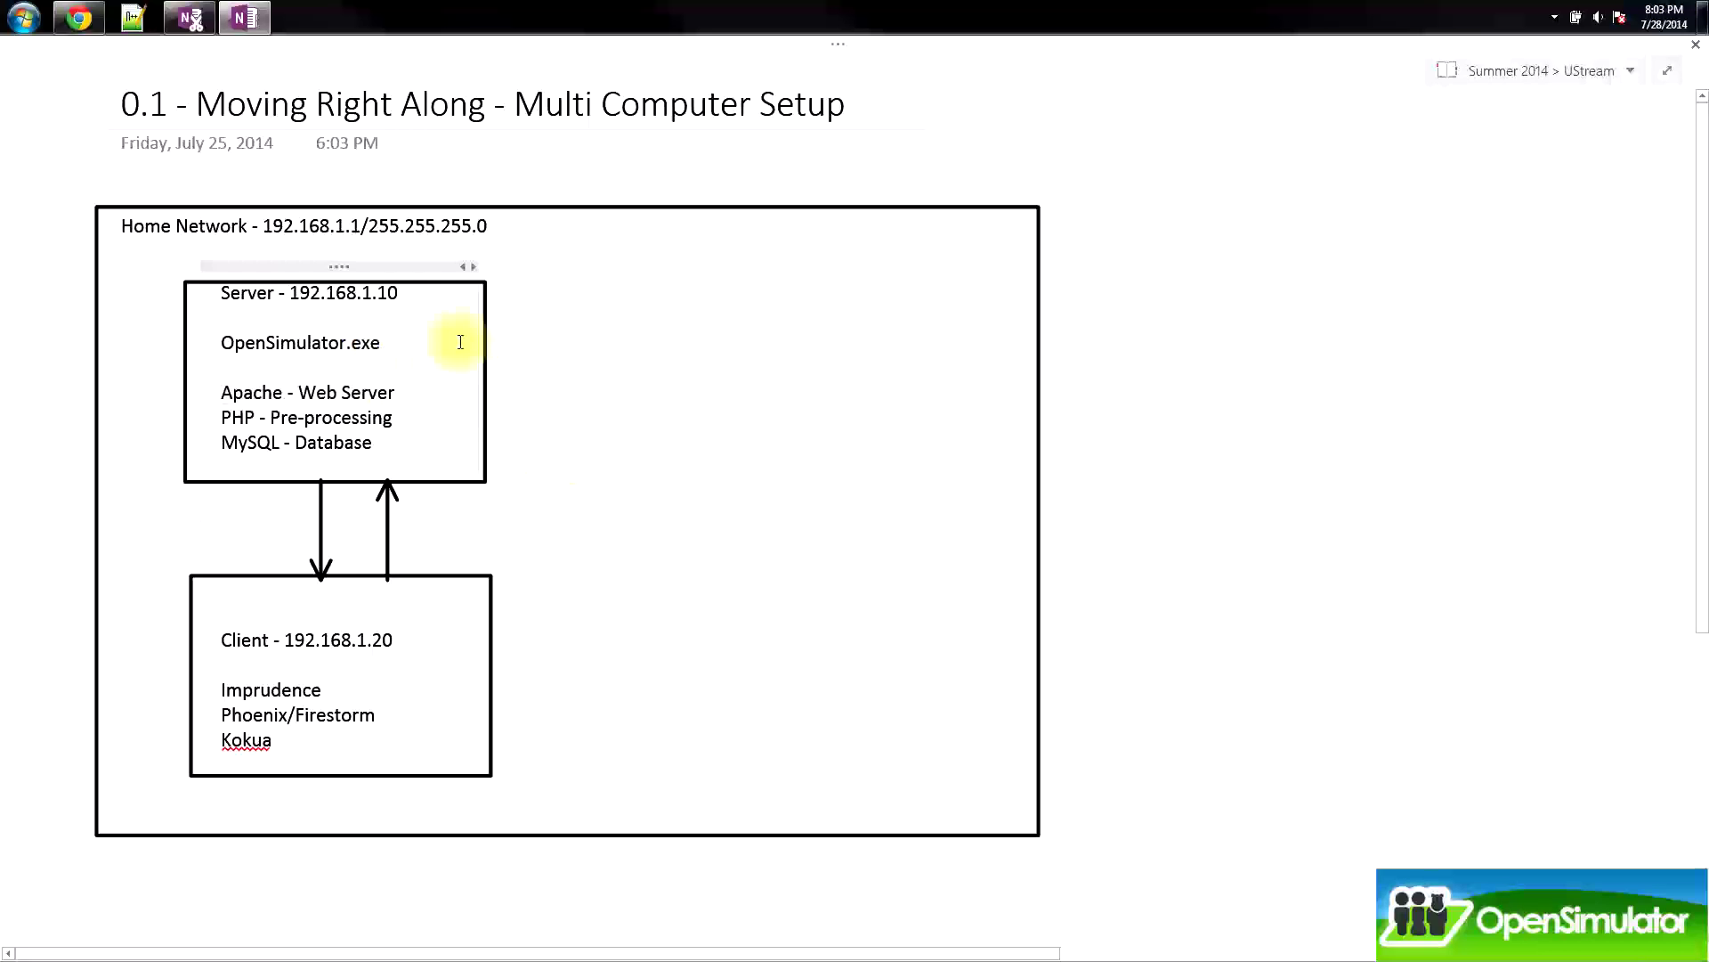
{"action": "type", "text": ":"}
{"action": "key", "text": "BackSpace"}
{"action": "type", "text": ":"}
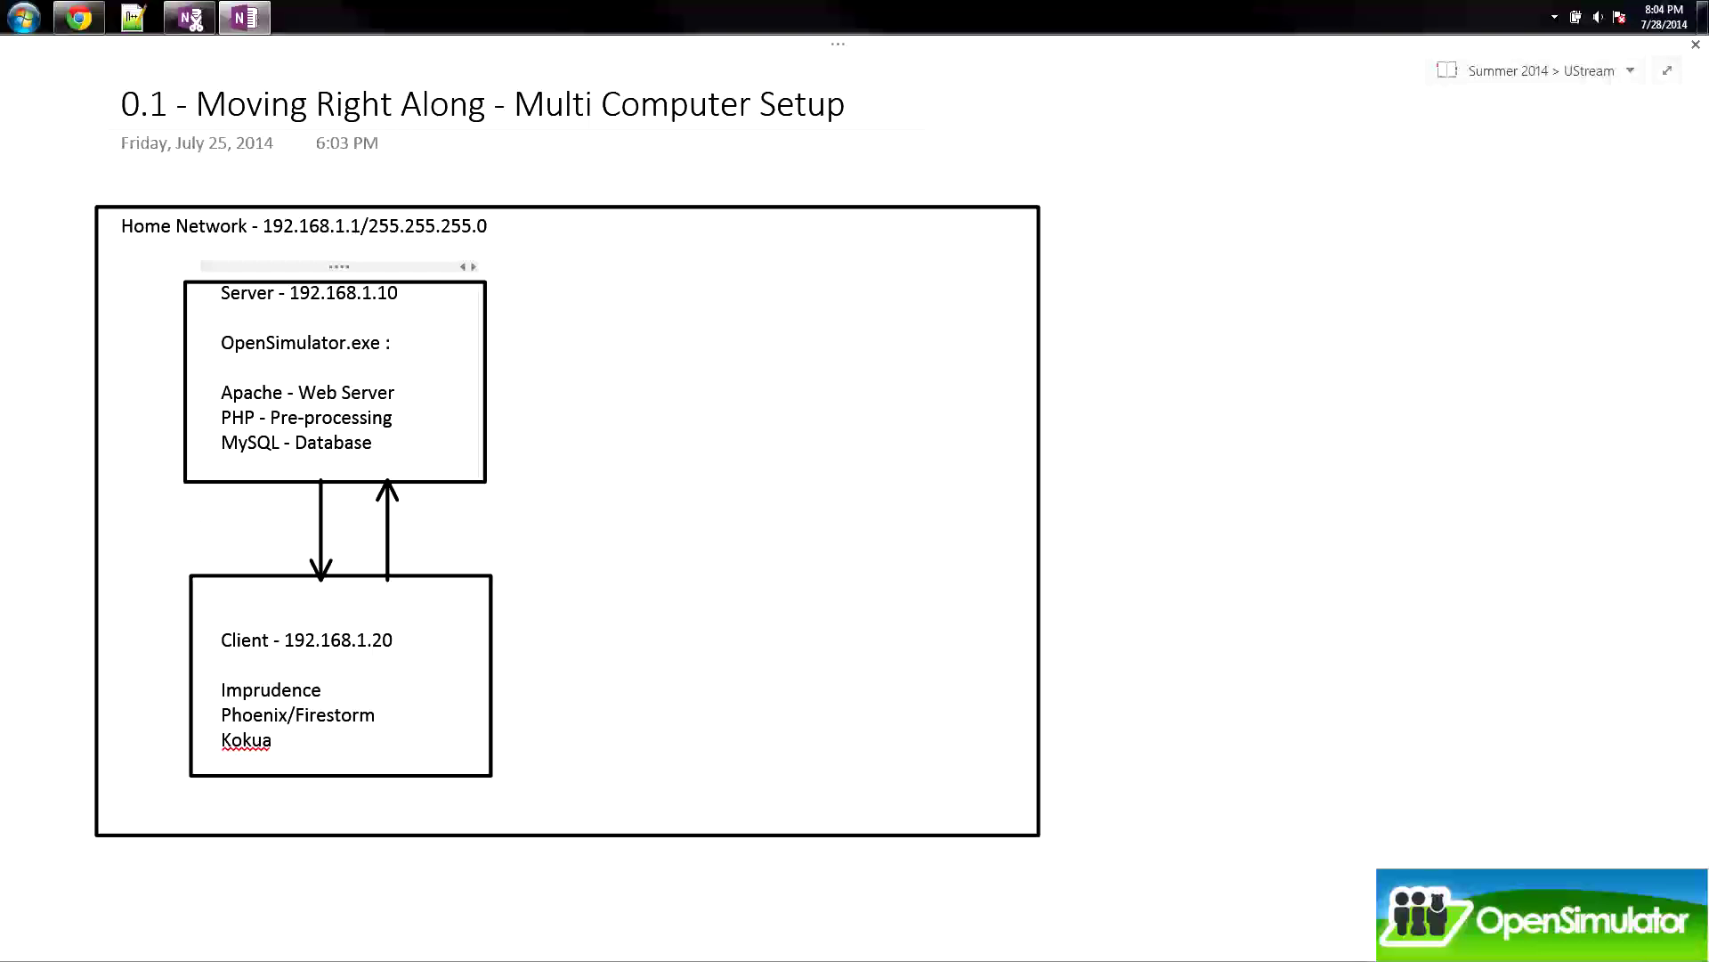
{"action": "type", "text": "9000"}
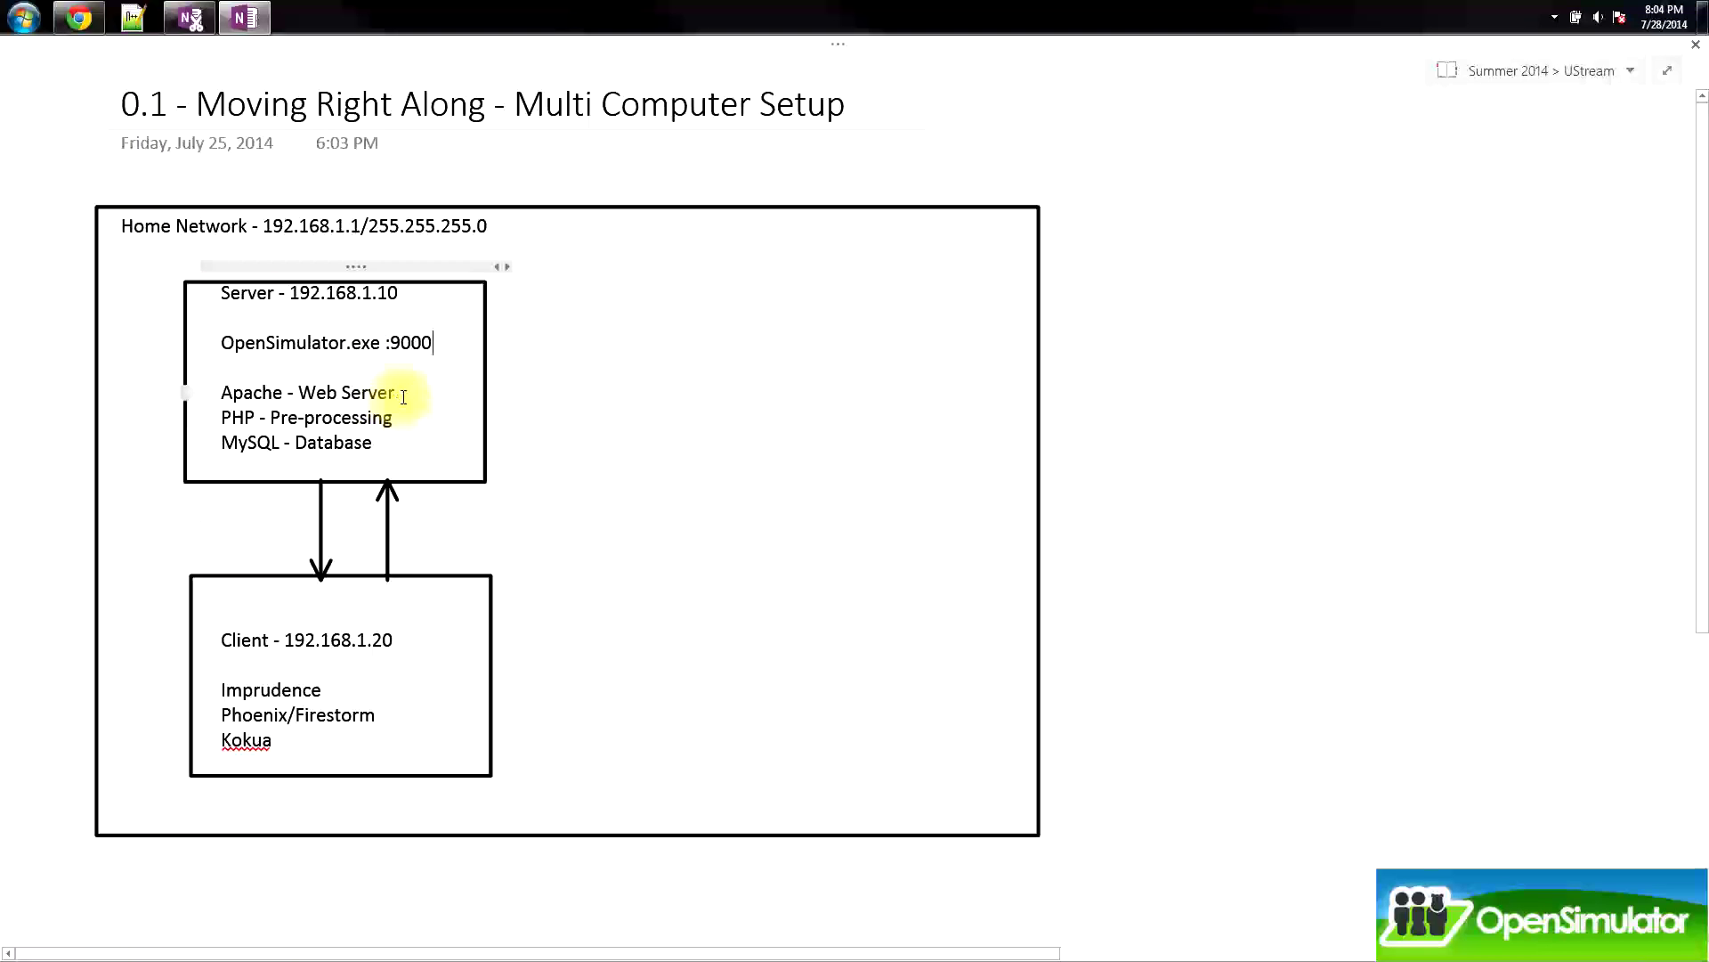
{"action": "left_click", "coordinate": [404, 397]}
{"action": "type", "text": ":80"}
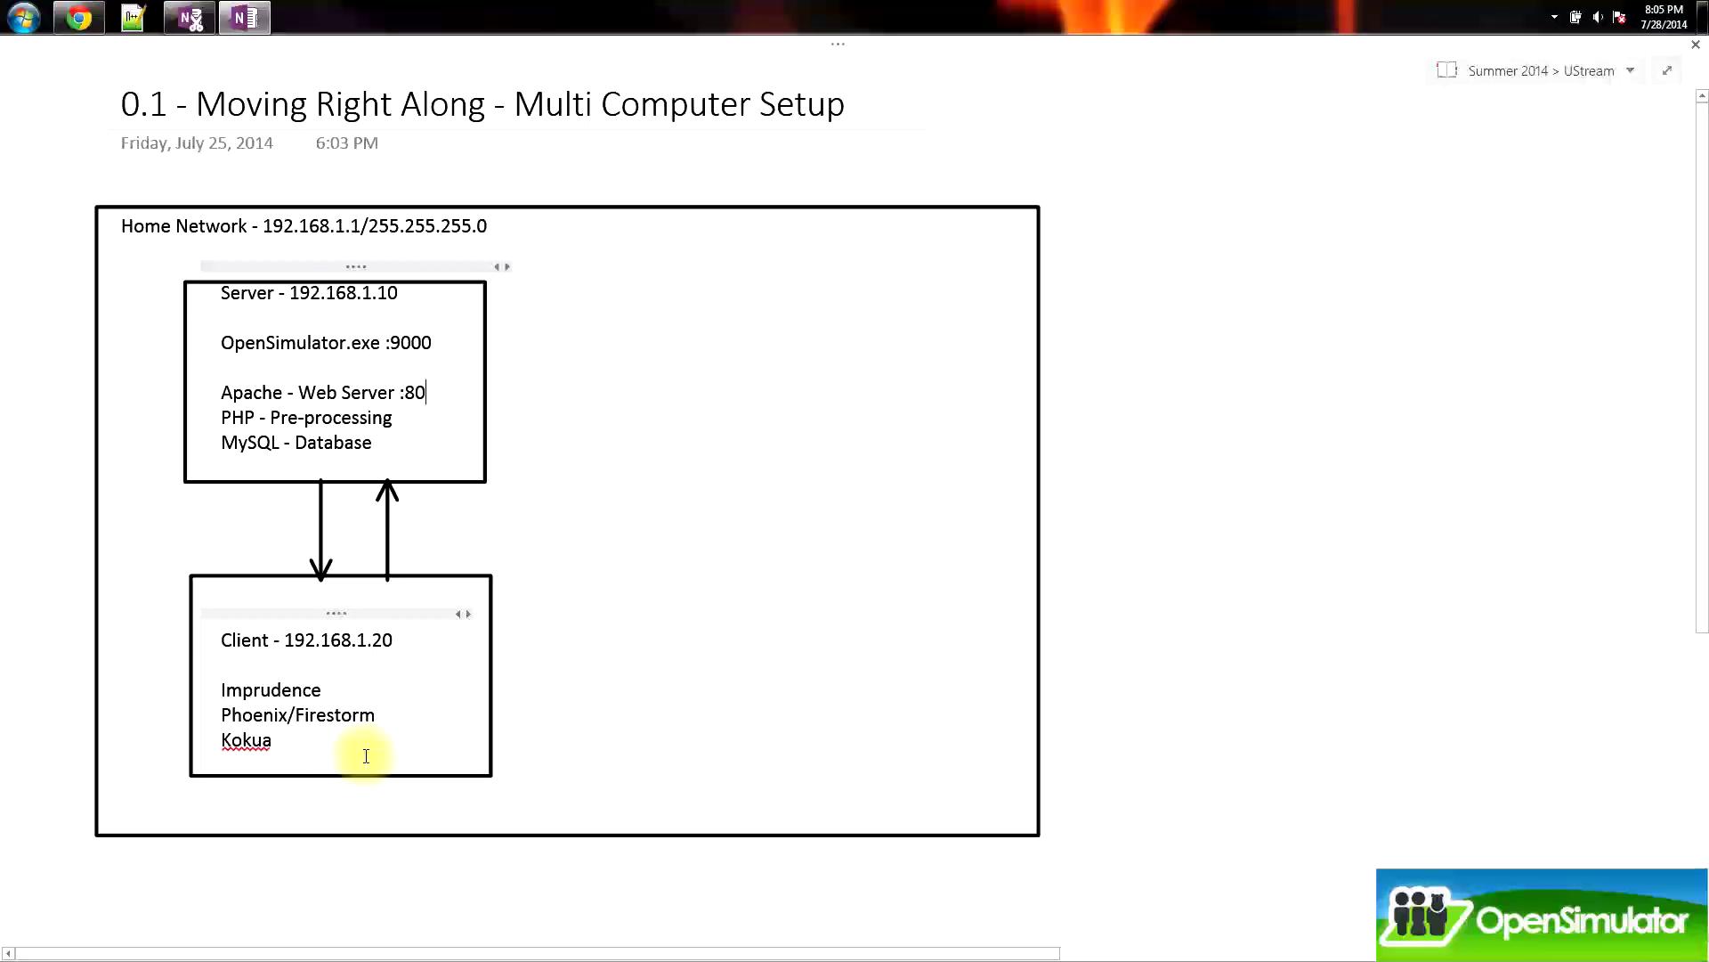
- Copy the Client box's outline and paste it into the empty space beside it within the Home Network box
{"action": "right_click", "coordinate": [494, 592]}
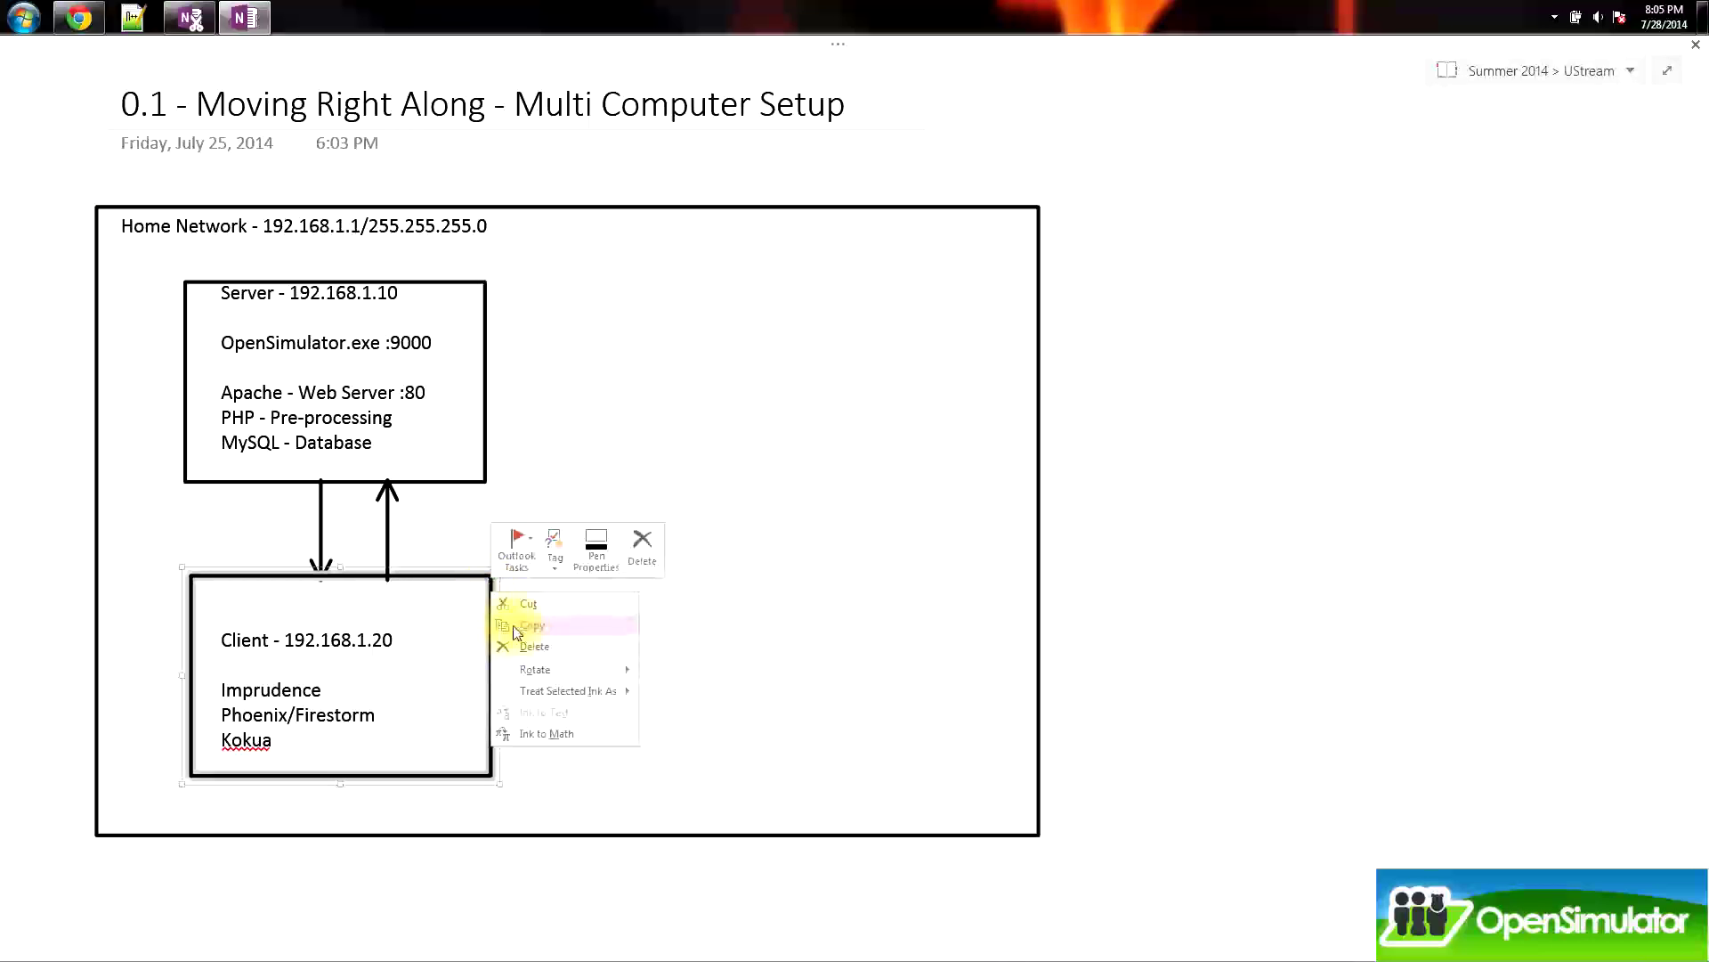
{"action": "left_click", "coordinate": [515, 625]}
{"action": "left_click", "coordinate": [614, 634]}
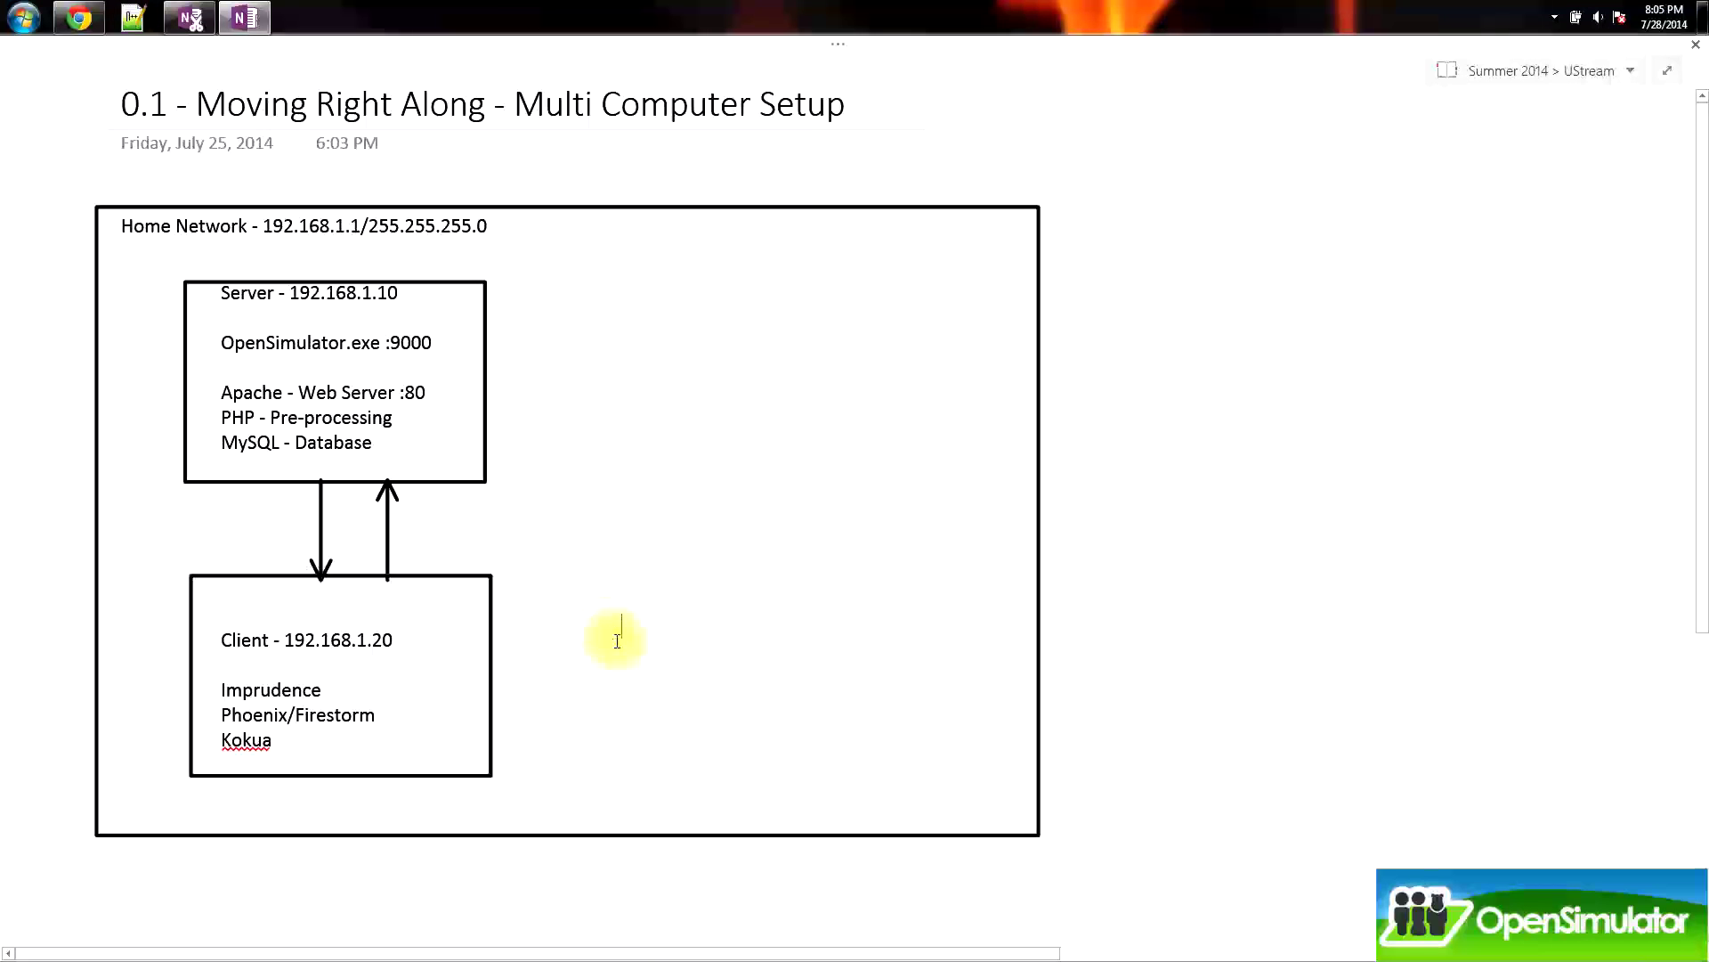
{"action": "right_click", "coordinate": [619, 641]}
{"action": "left_click", "coordinate": [661, 703]}
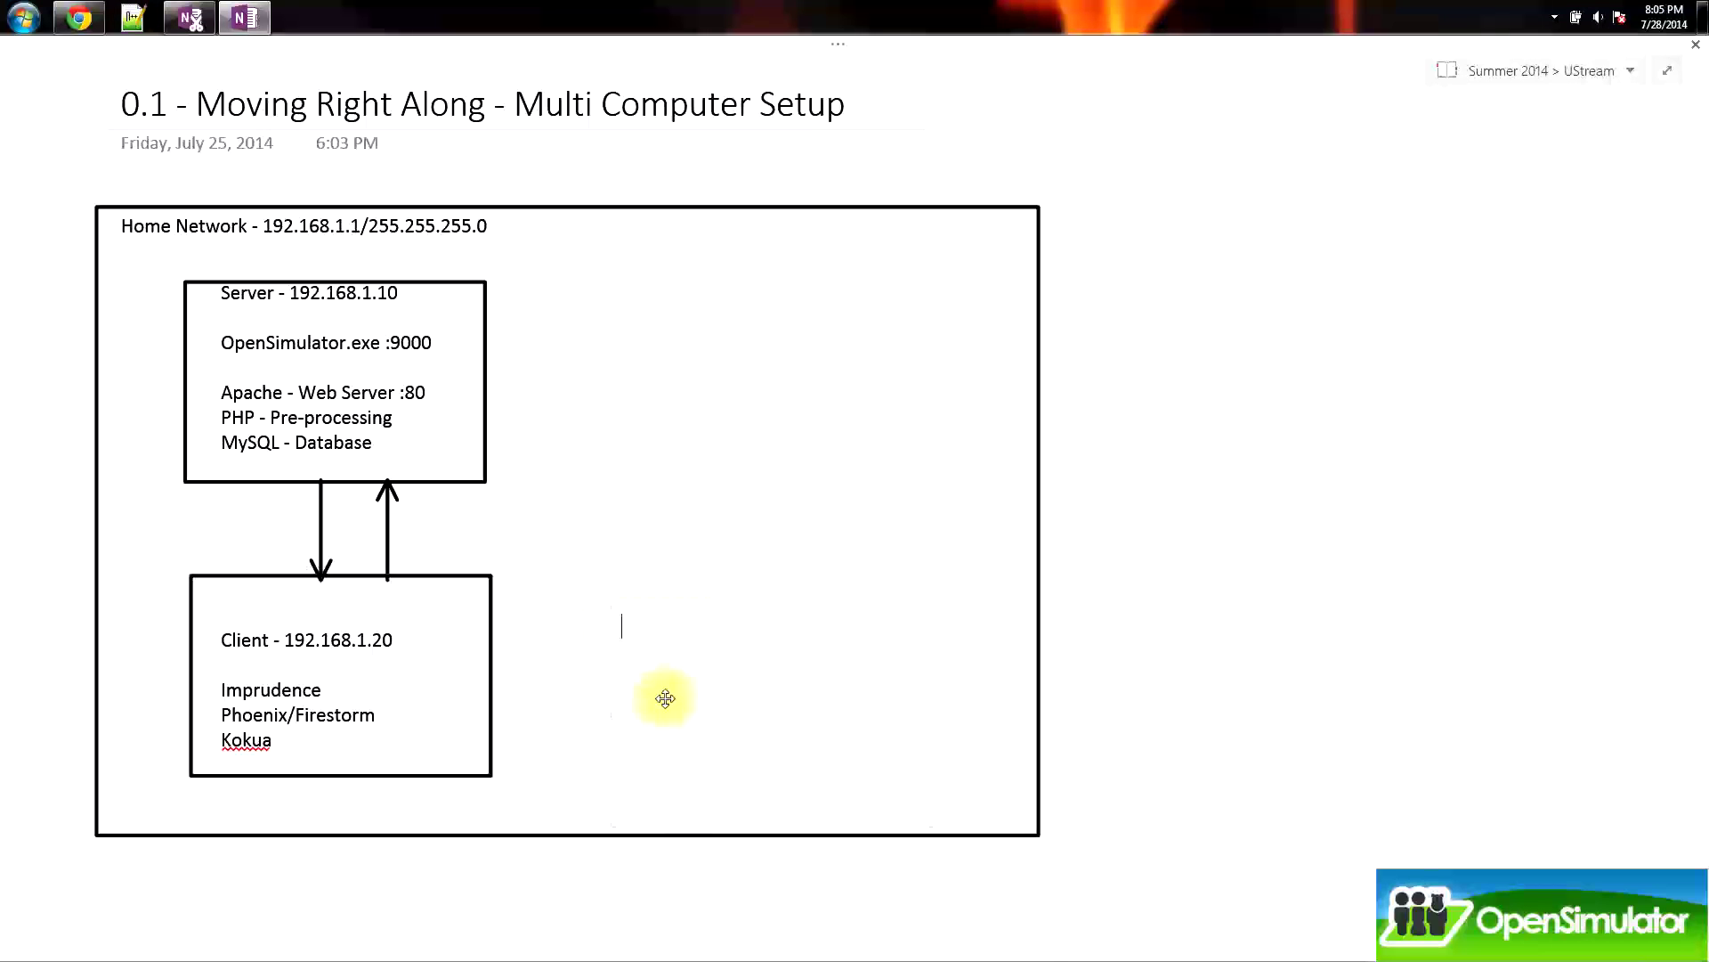
- Move the pasted box outline up within the Home Network box and shrink it to roughly half its size
{"action": "left_click_drag", "start_coordinate": [656, 618], "coordinate": [636, 405]}
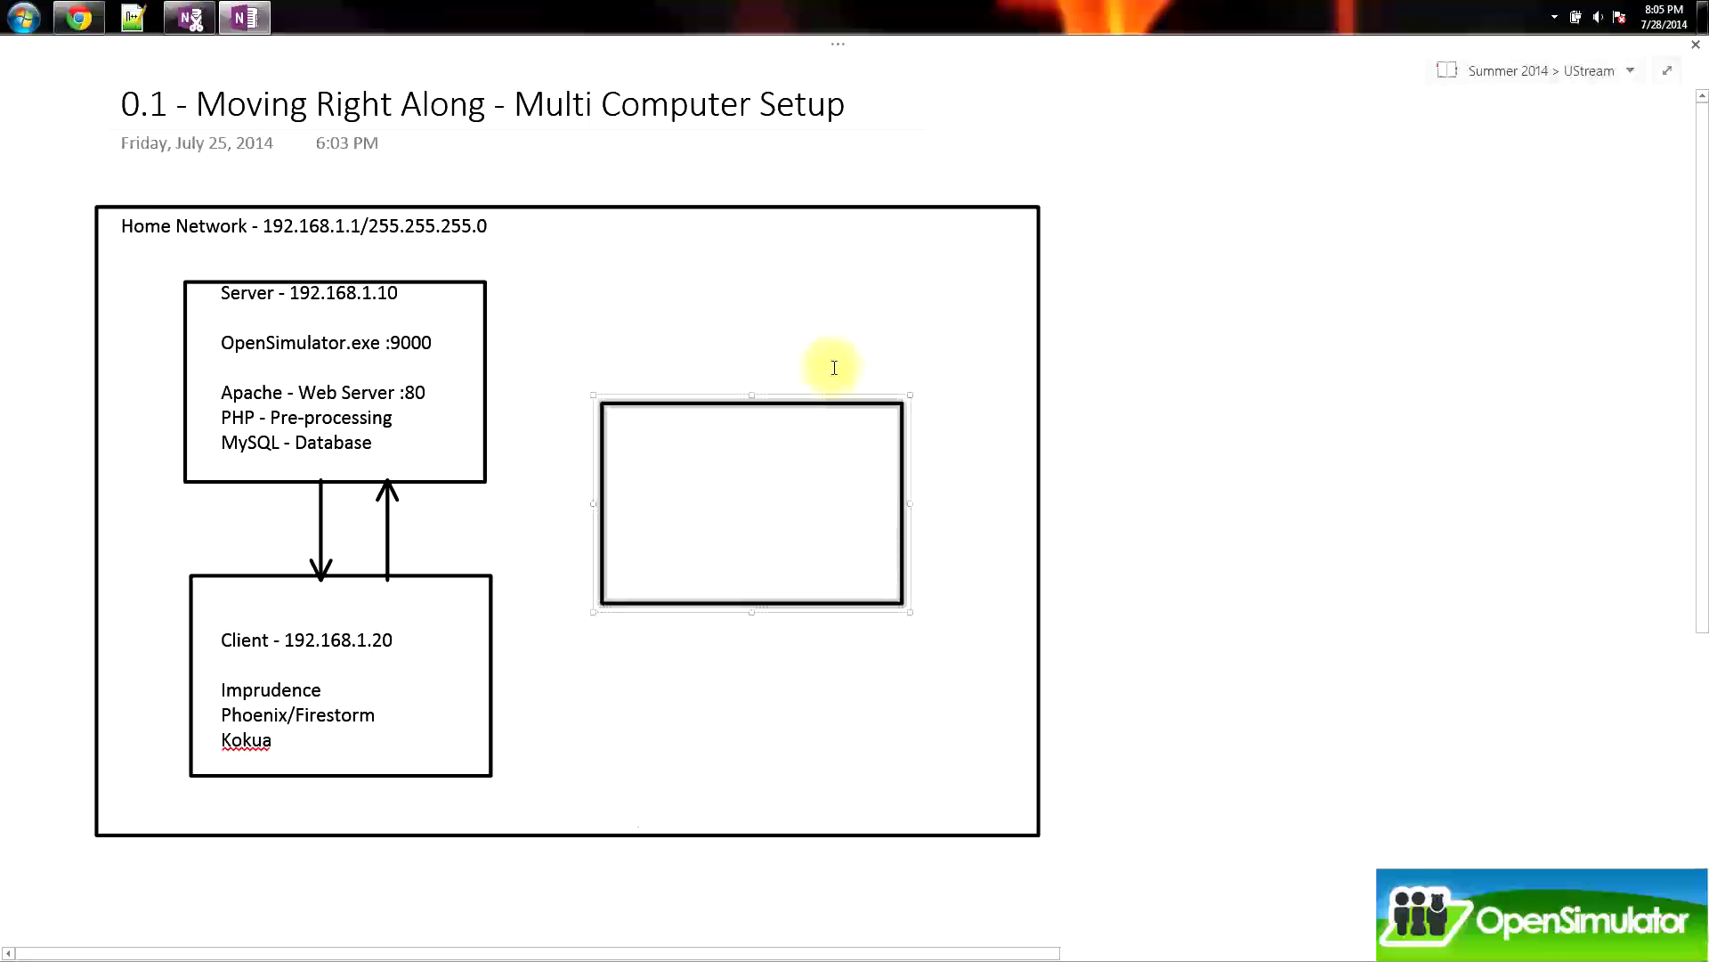
{"action": "mouse_move", "coordinate": [910, 394]}
{"action": "left_mouse_down"}
{"action": "mouse_move", "coordinate": [713, 489]}
{"action": "mouse_move", "coordinate": [676, 532]}
{"action": "mouse_move", "coordinate": [743, 511]}
{"action": "left_mouse_up"}
- Label the small box "Packet" with "(Hi)" on the line below, aligning the text inside the box's edge
{"action": "left_click", "coordinate": [658, 528]}
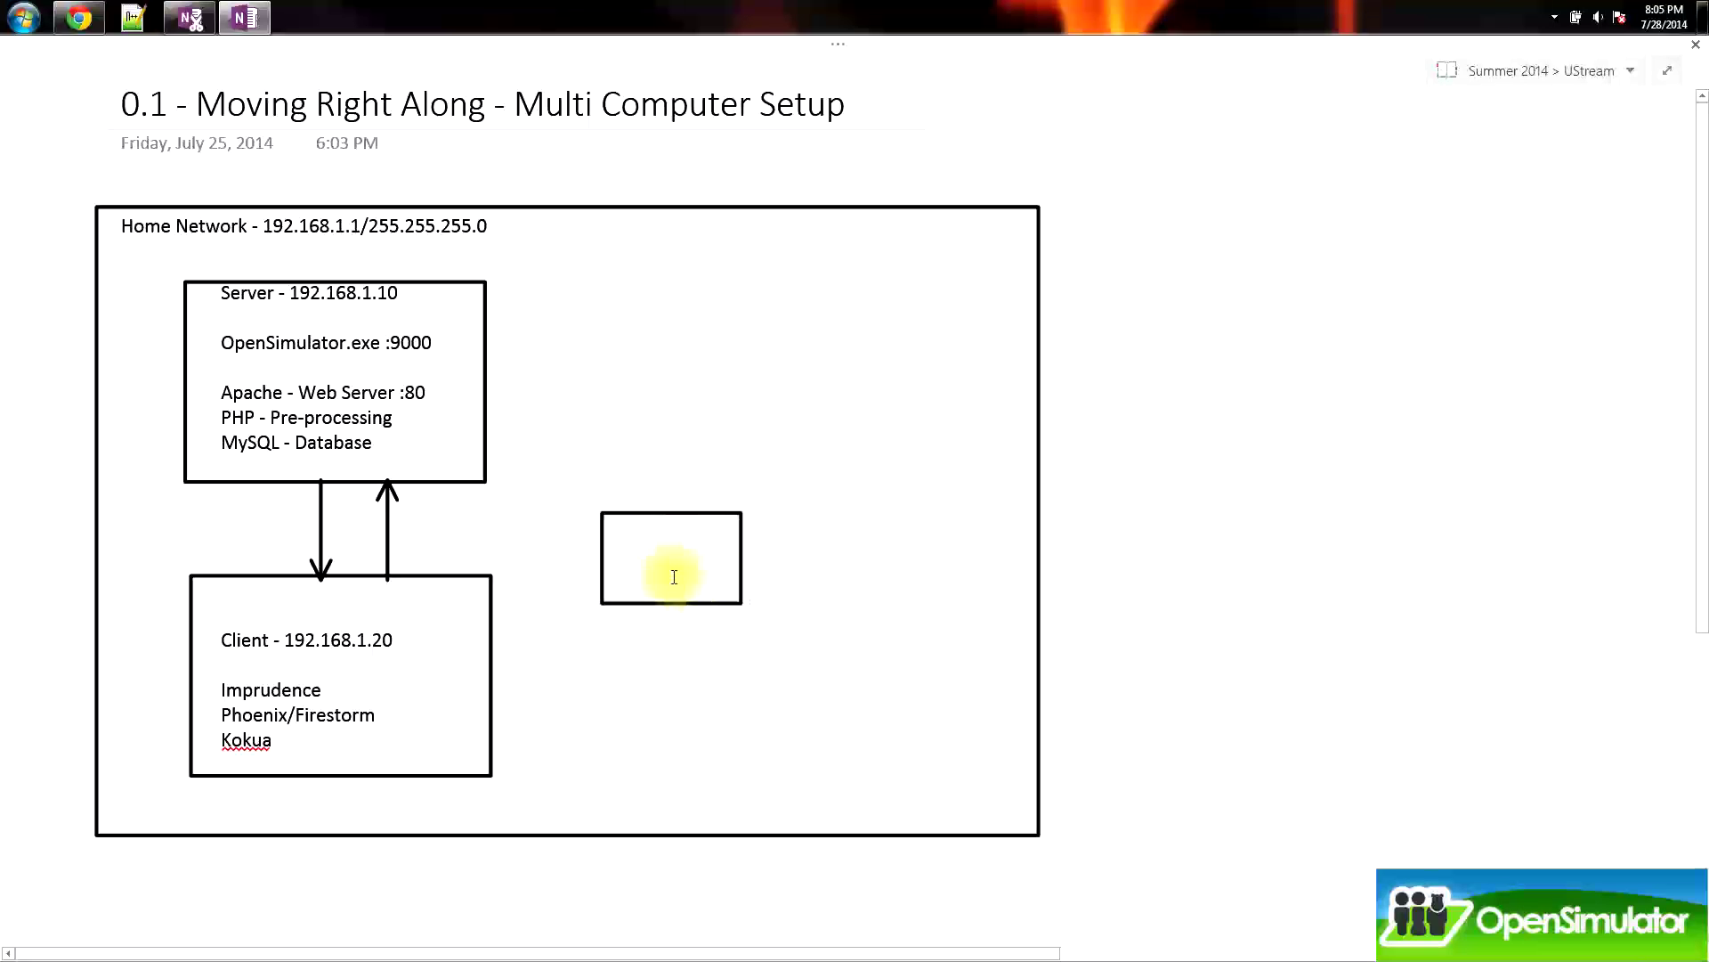
{"action": "type", "text": "Pa"}
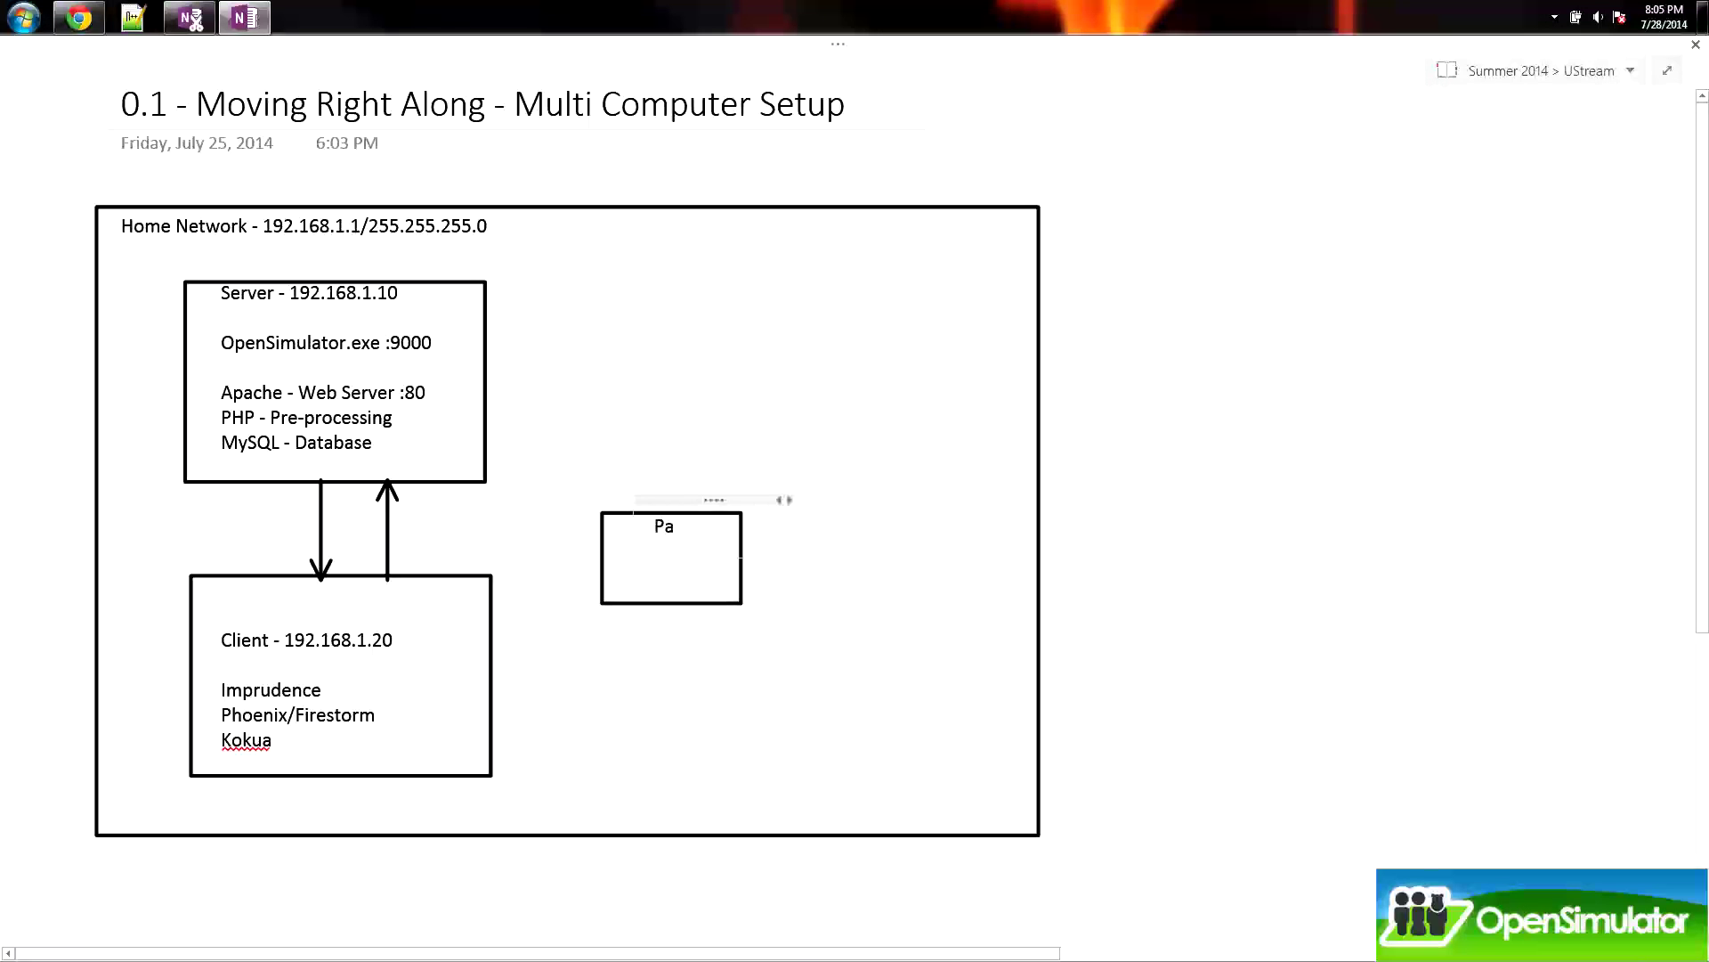
{"action": "type", "text": "cket"}
{"action": "left_click_drag", "start_coordinate": [695, 496], "coordinate": [656, 506]}
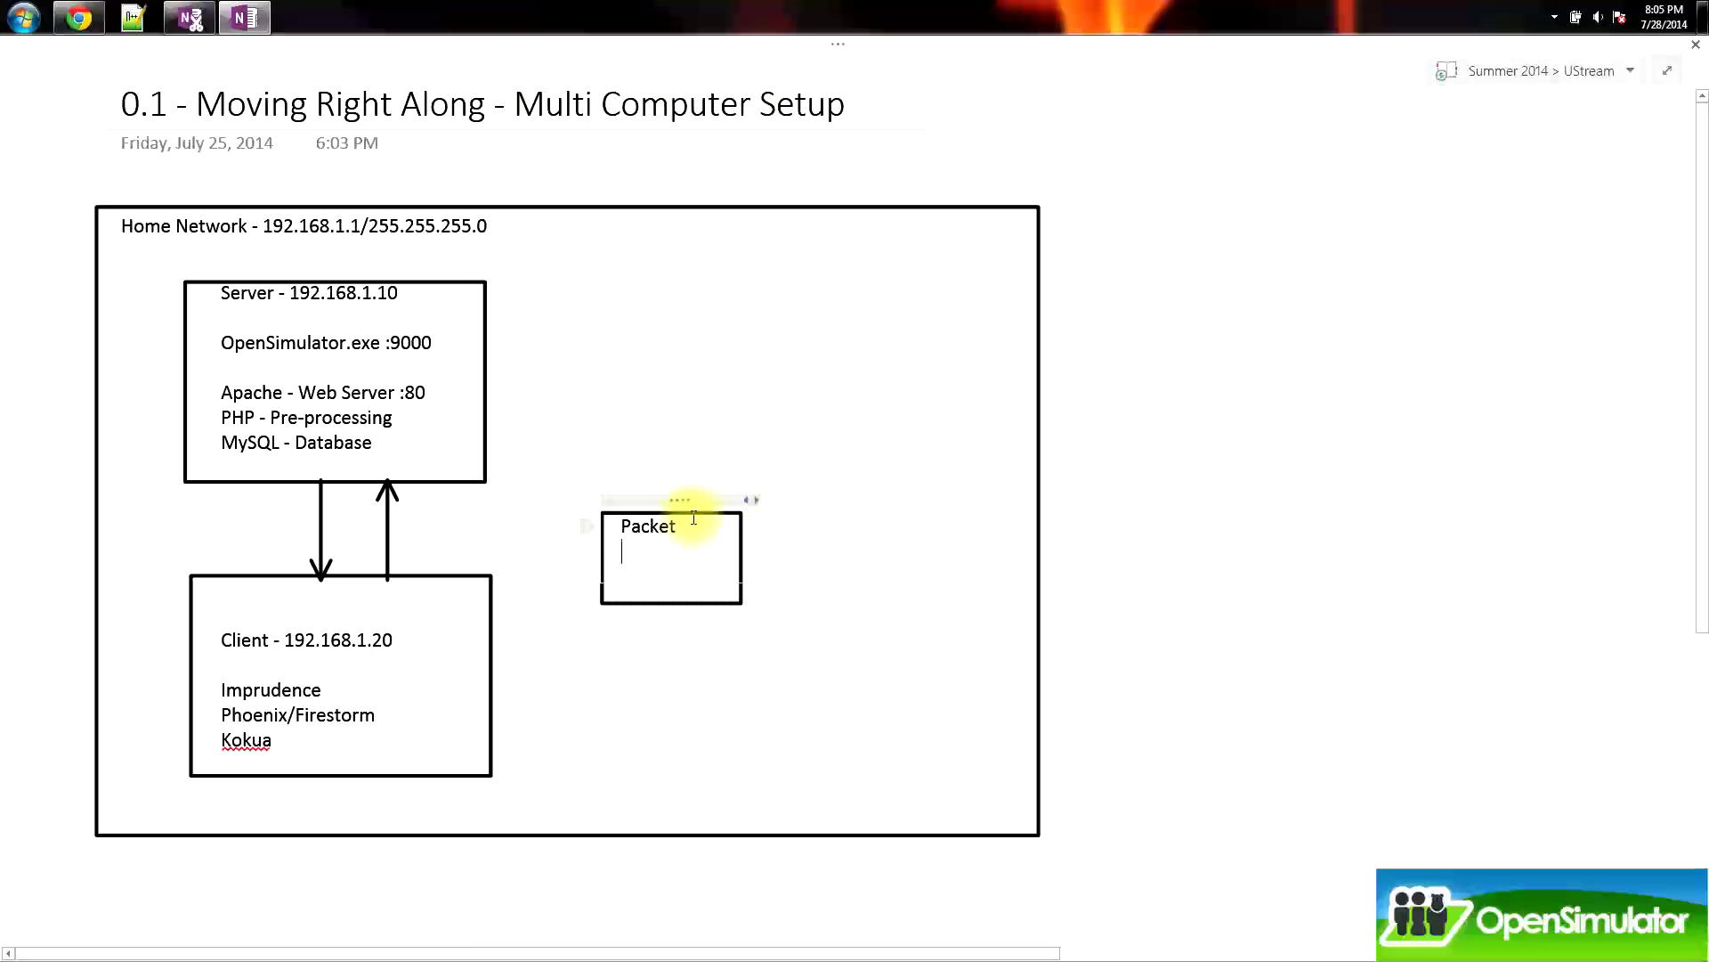
{"action": "type", "text": "()"}
{"action": "key", "text": "Left"}
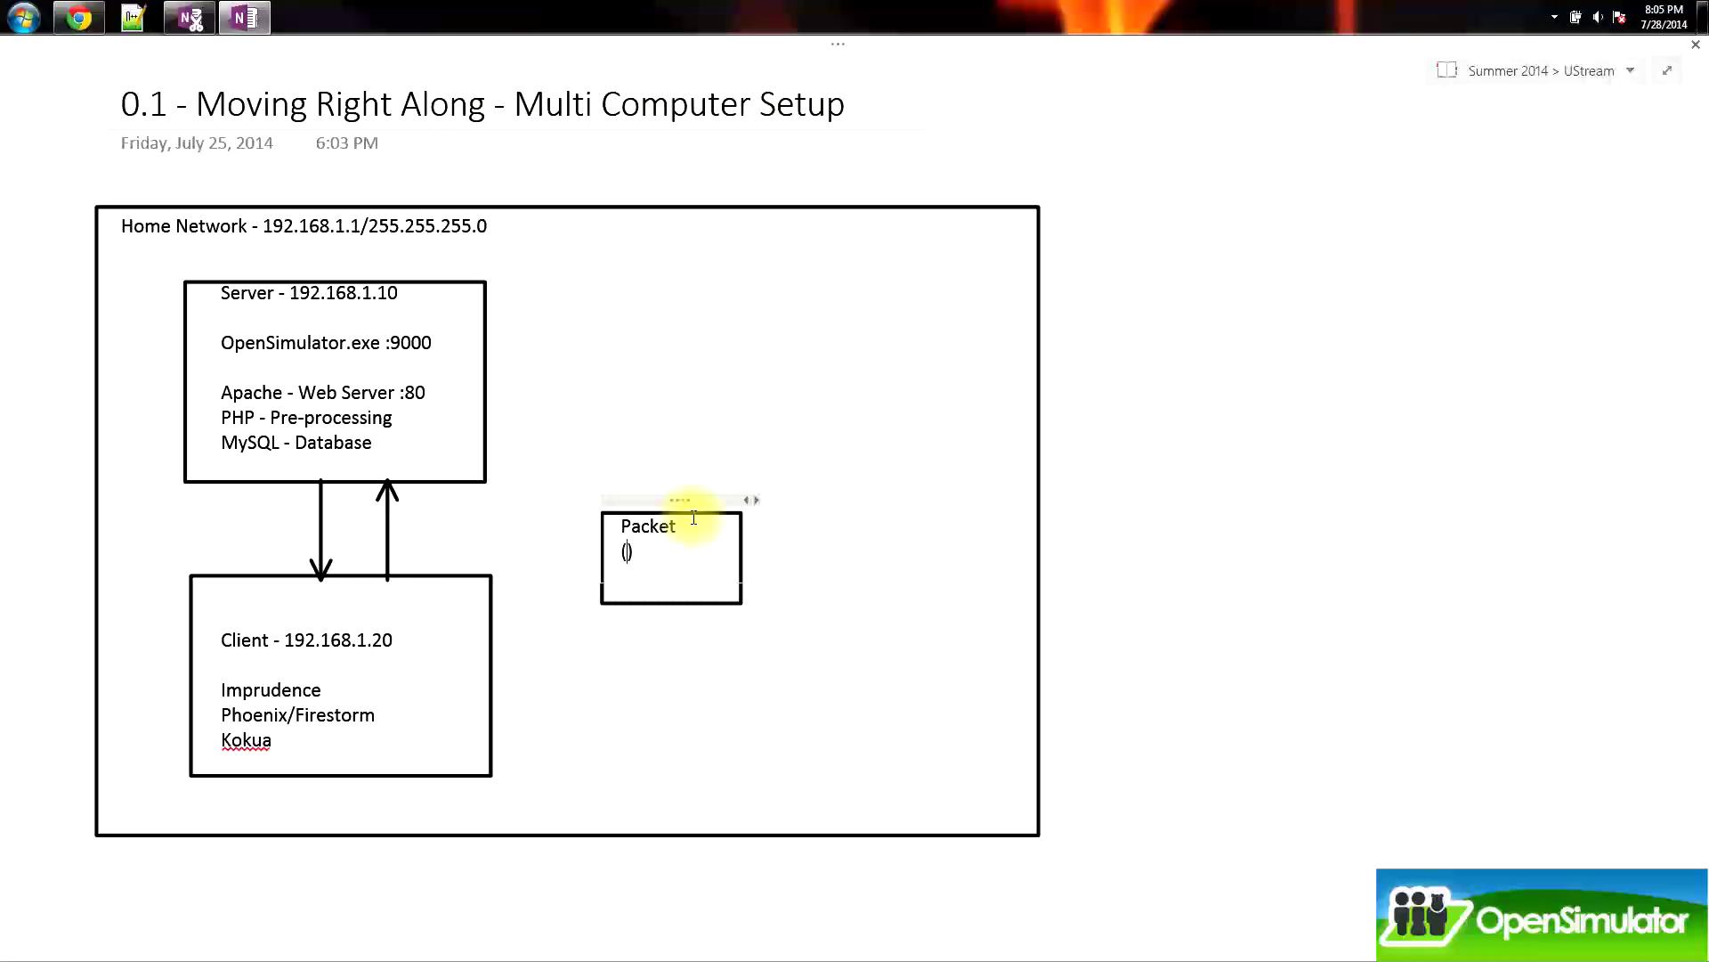
{"action": "type", "text": "Hi"}
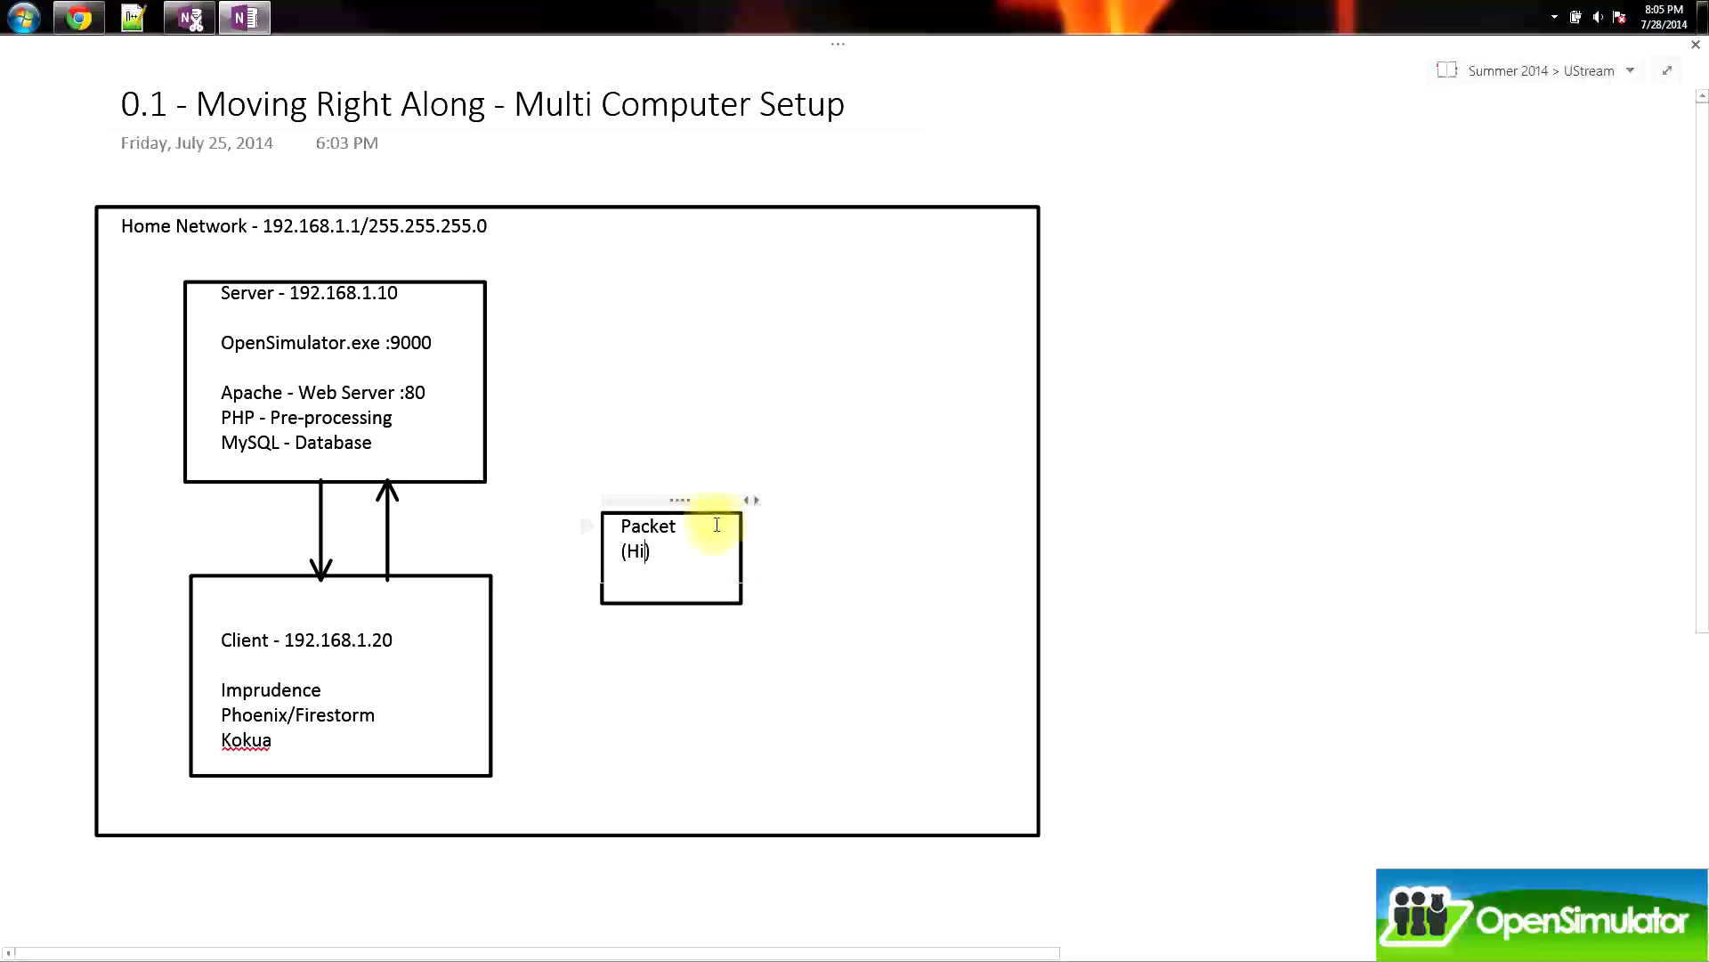
{"action": "left_click_drag", "start_coordinate": [682, 499], "coordinate": [412, 633]}
{"action": "left_click_drag", "start_coordinate": [446, 547], "coordinate": [677, 521]}
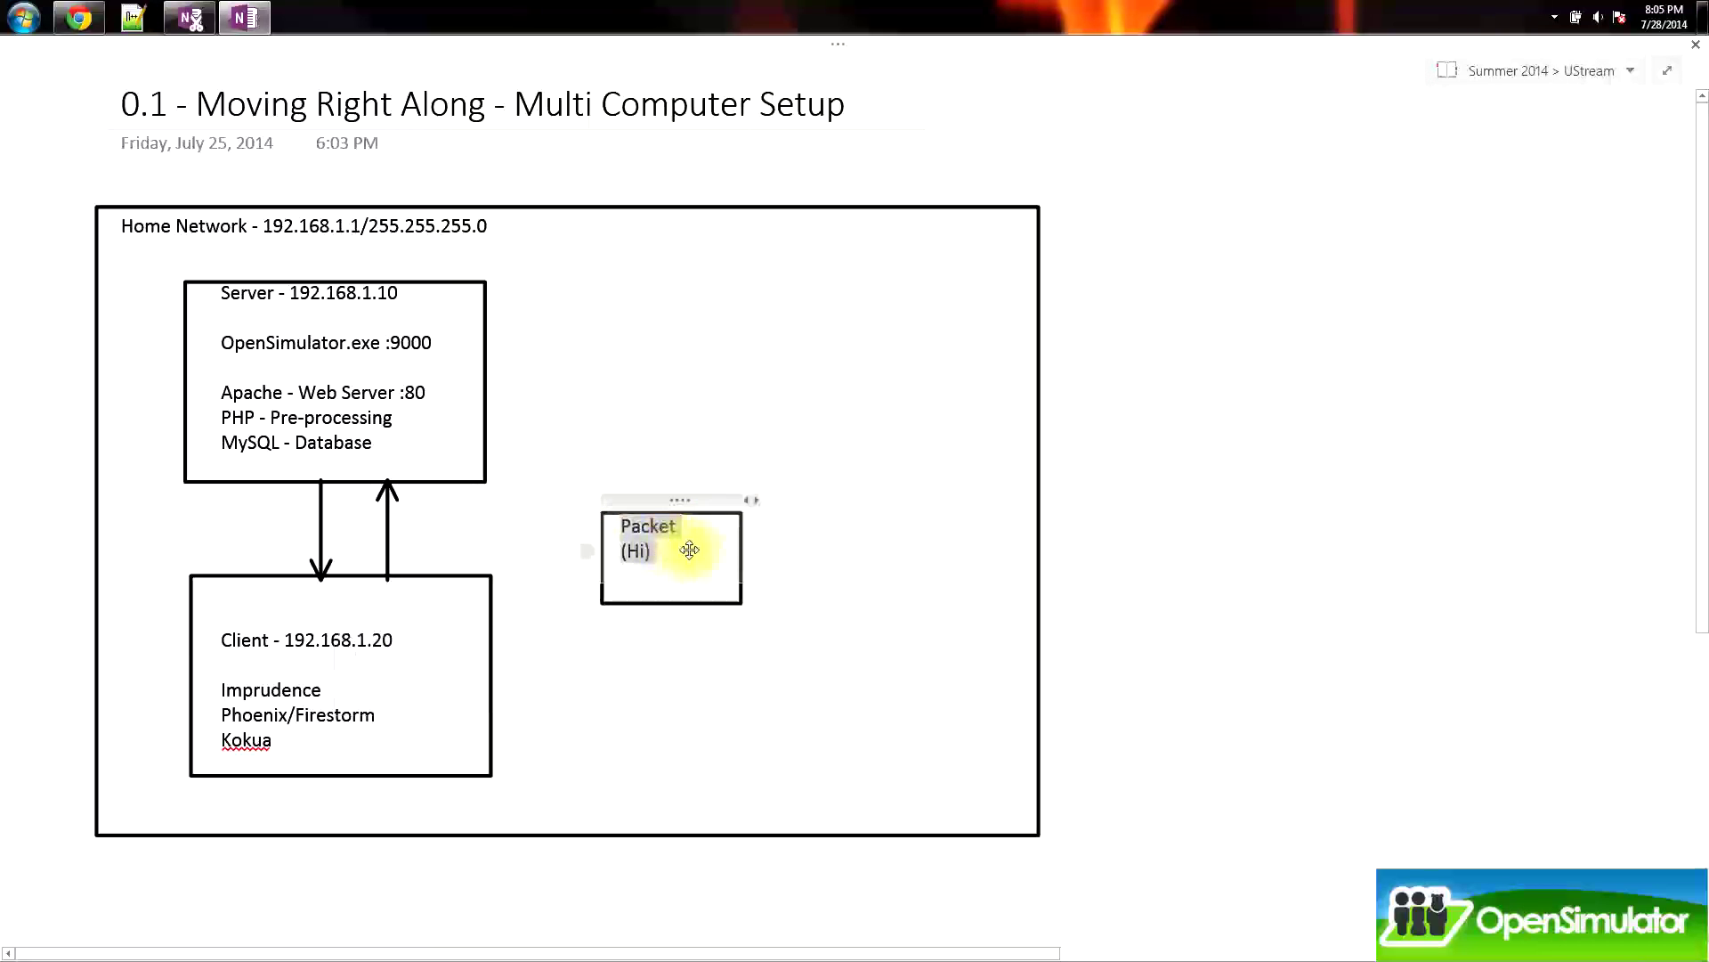
{"action": "left_click", "coordinate": [682, 563]}
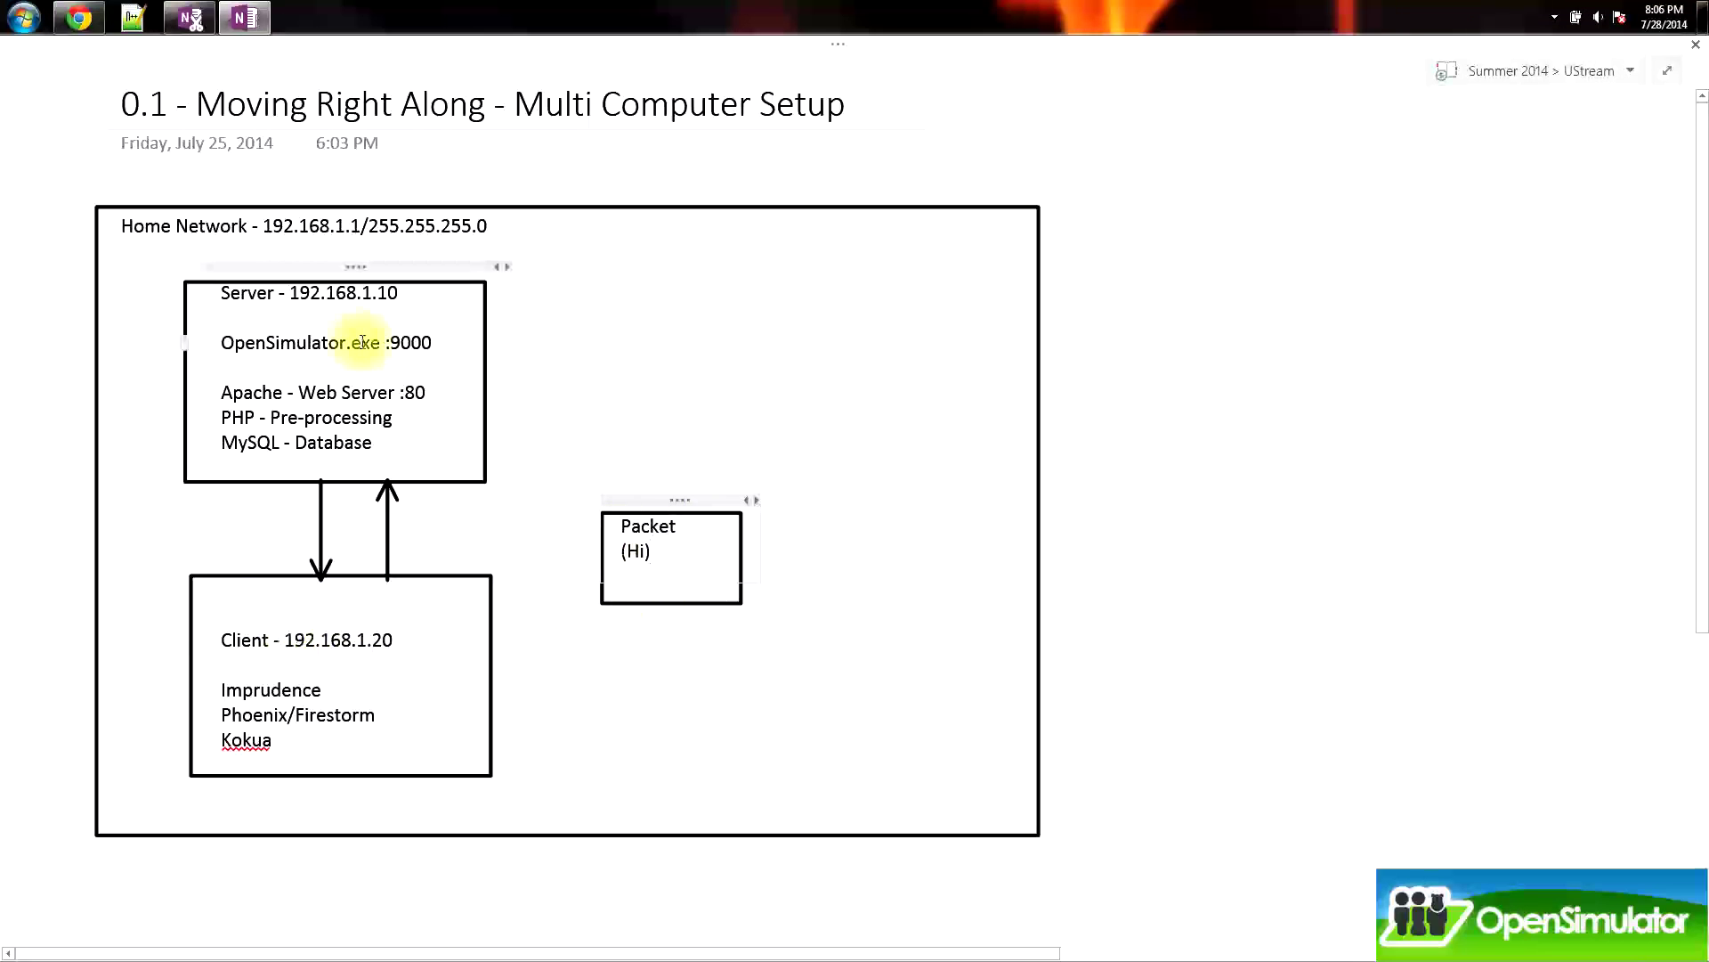
- List Sender IP, Sender Port, Receiver IP and Receiver Port below "(Hi)" and enlarge the packet box to enclose them
{"action": "left_click", "coordinate": [741, 603]}
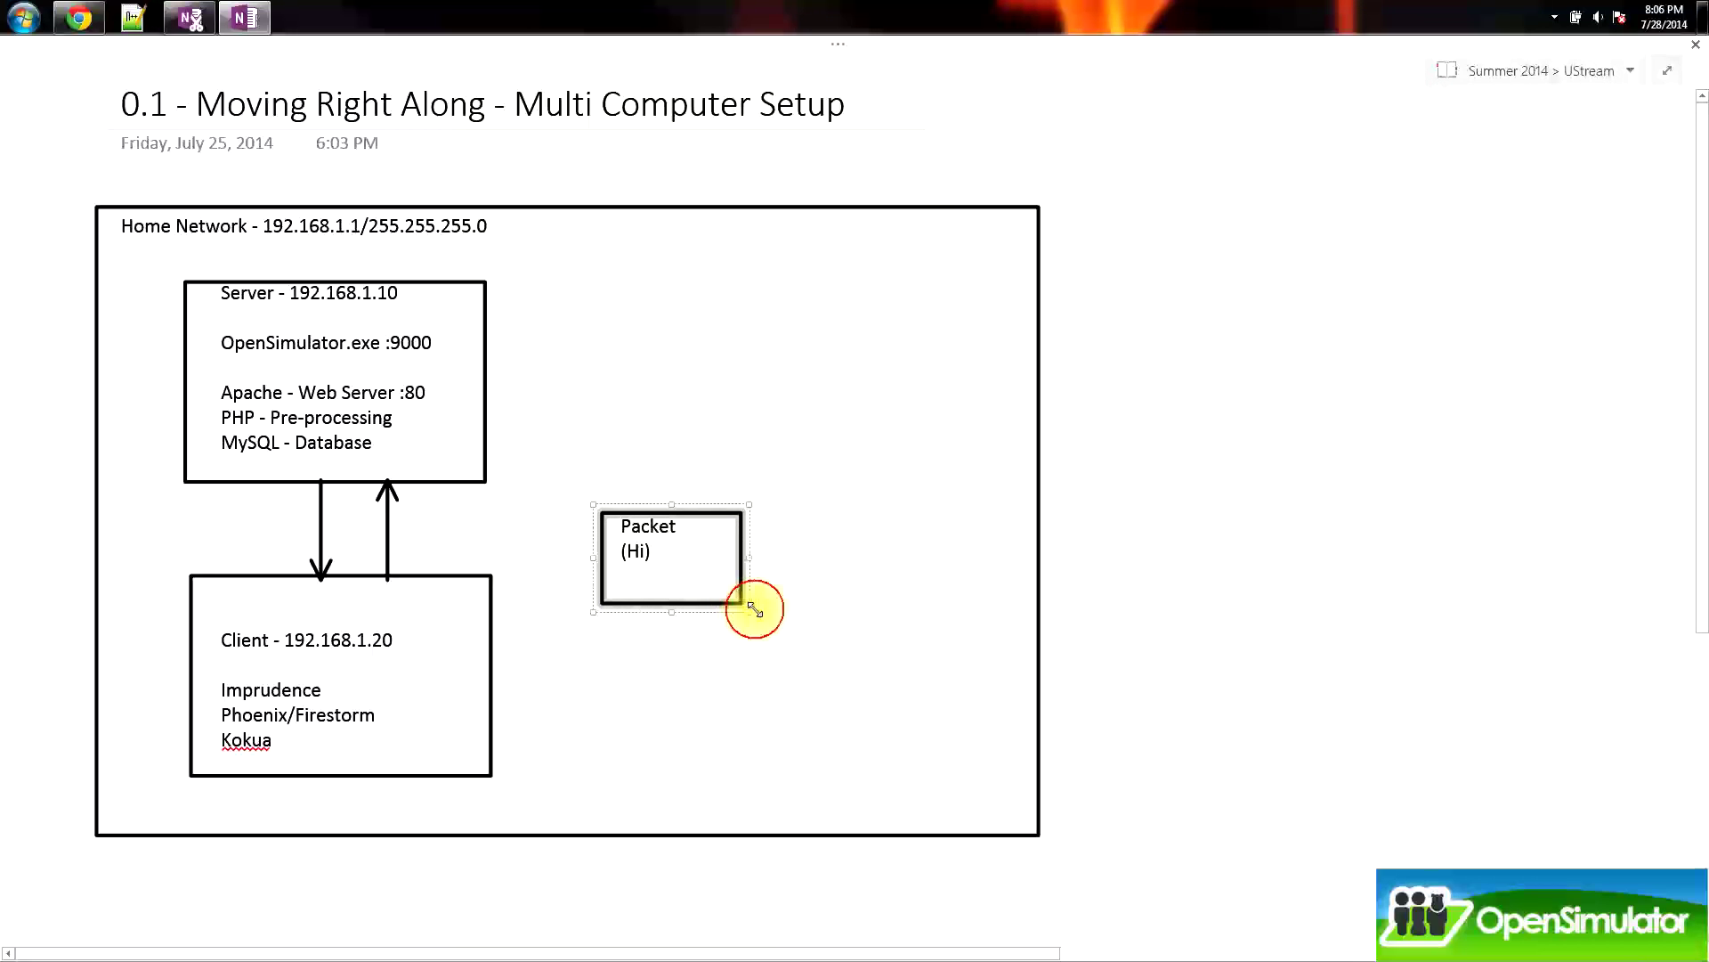
{"action": "left_click_drag", "start_coordinate": [755, 610], "coordinate": [807, 646]}
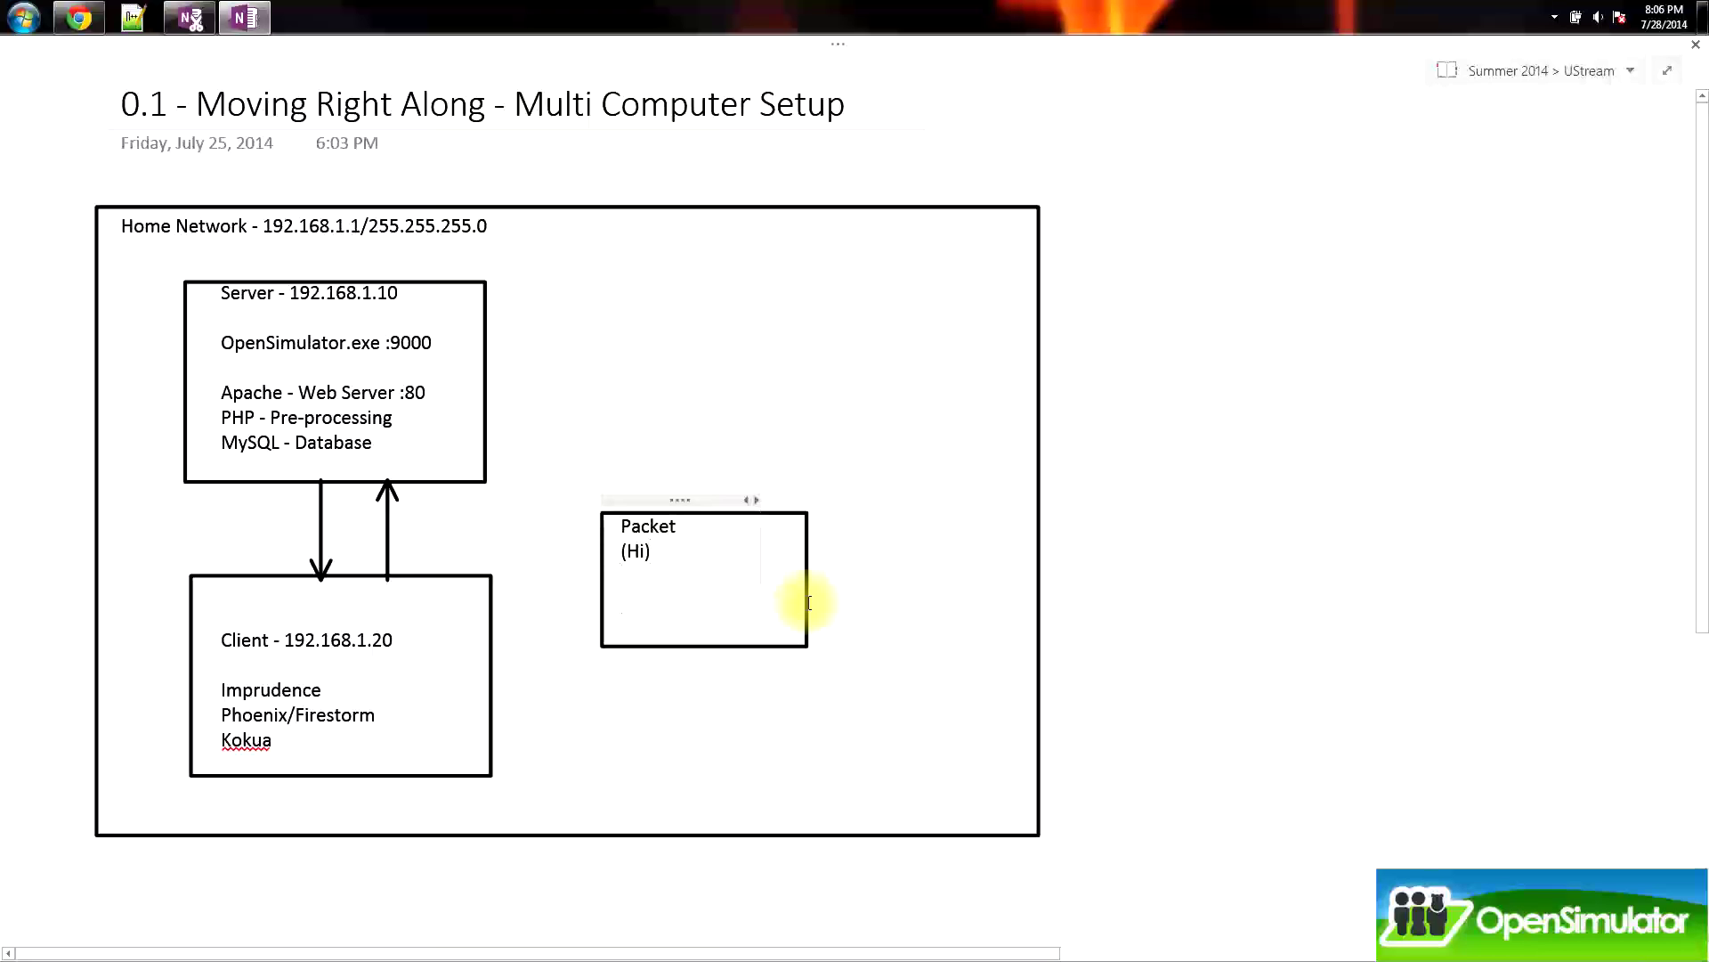
{"action": "type", "text": "Sender IP"}
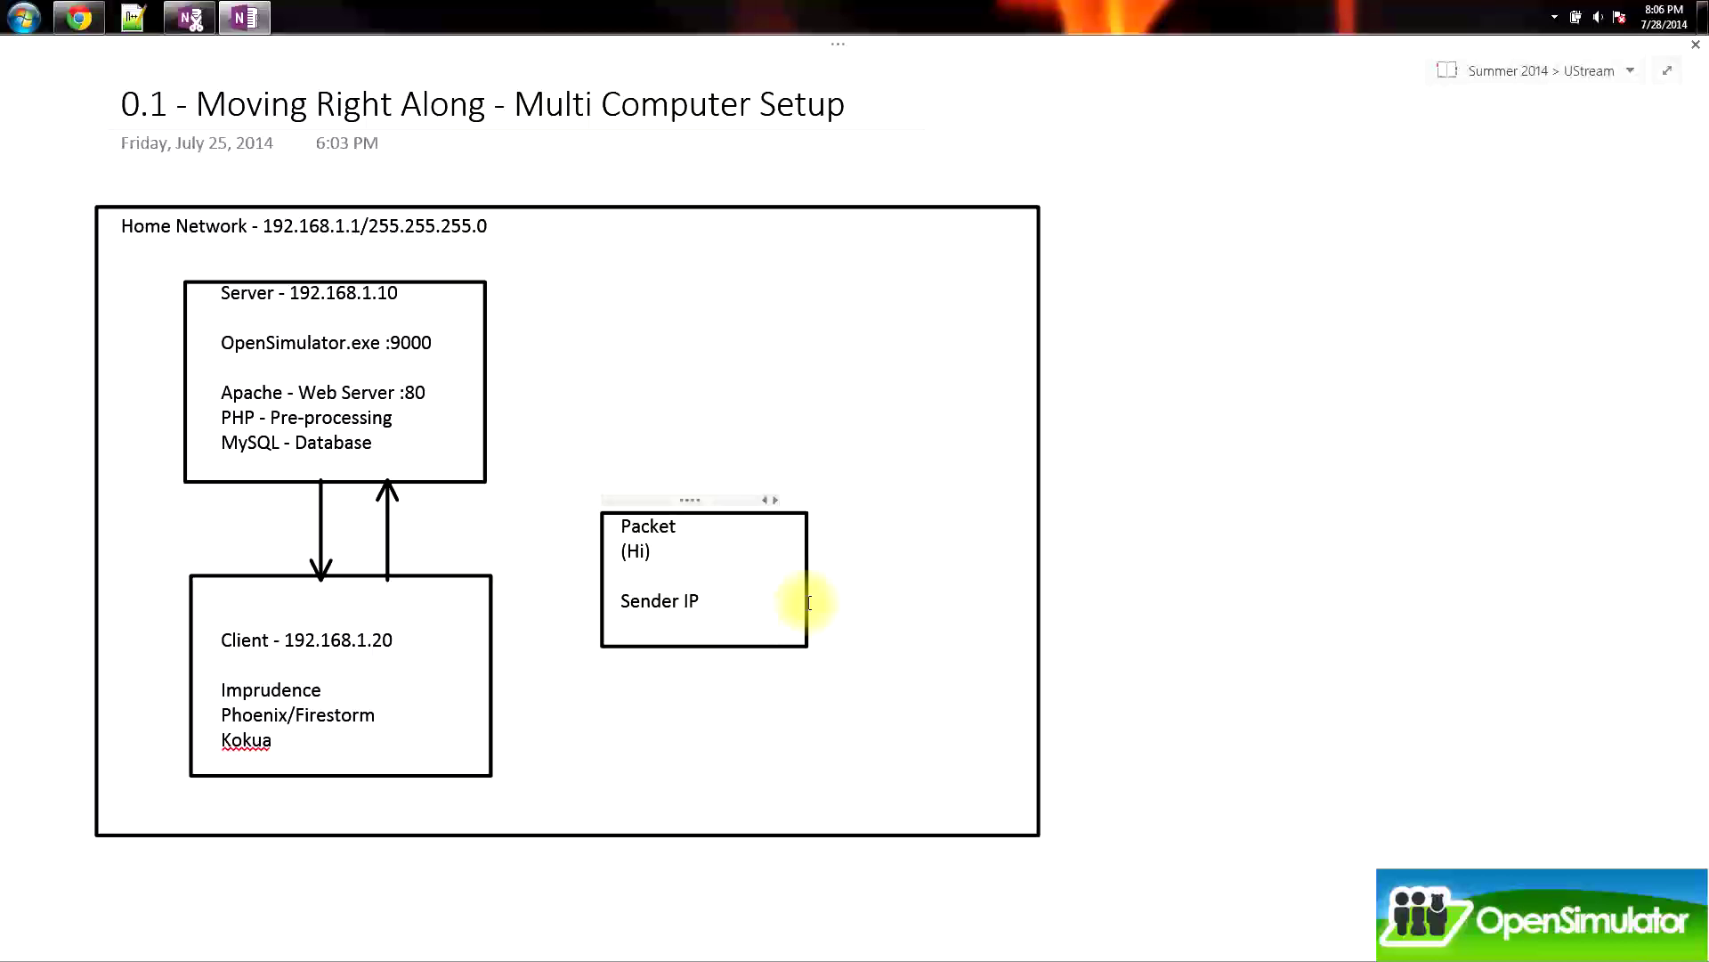
{"action": "key", "text": "Return"}
{"action": "type", "text": "Sender Port"}
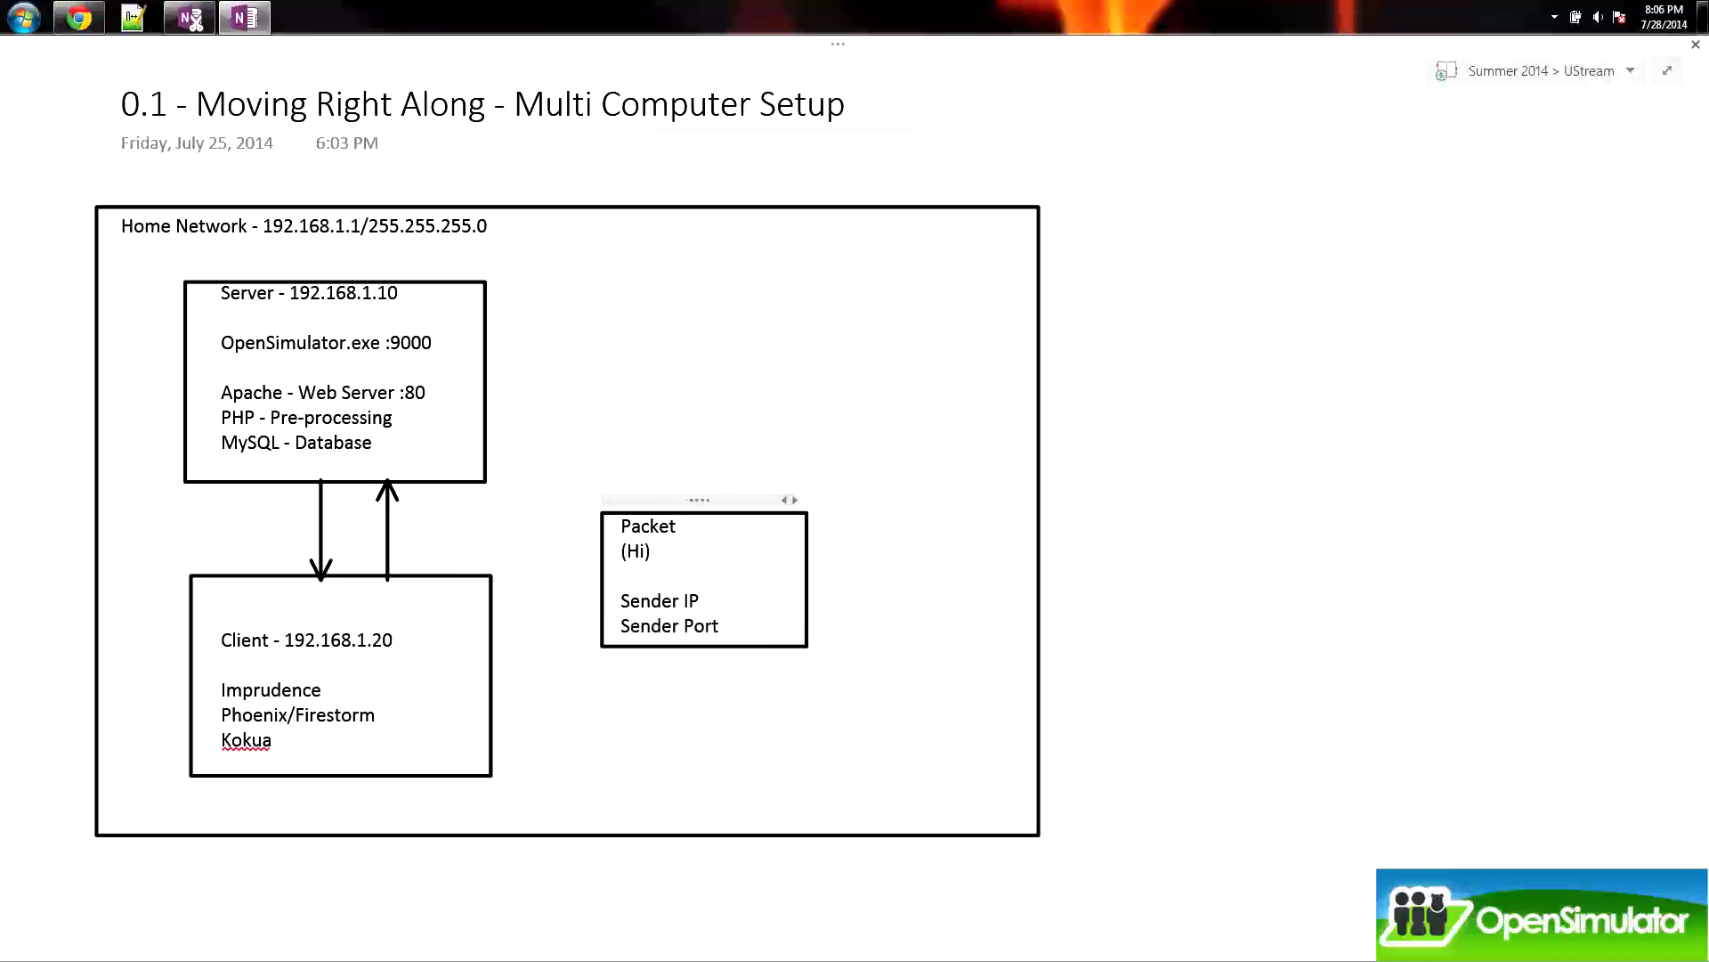
{"action": "key", "text": "Return"}
{"action": "type", "text": "Receiver IP"}
{"action": "key", "text": "Return"}
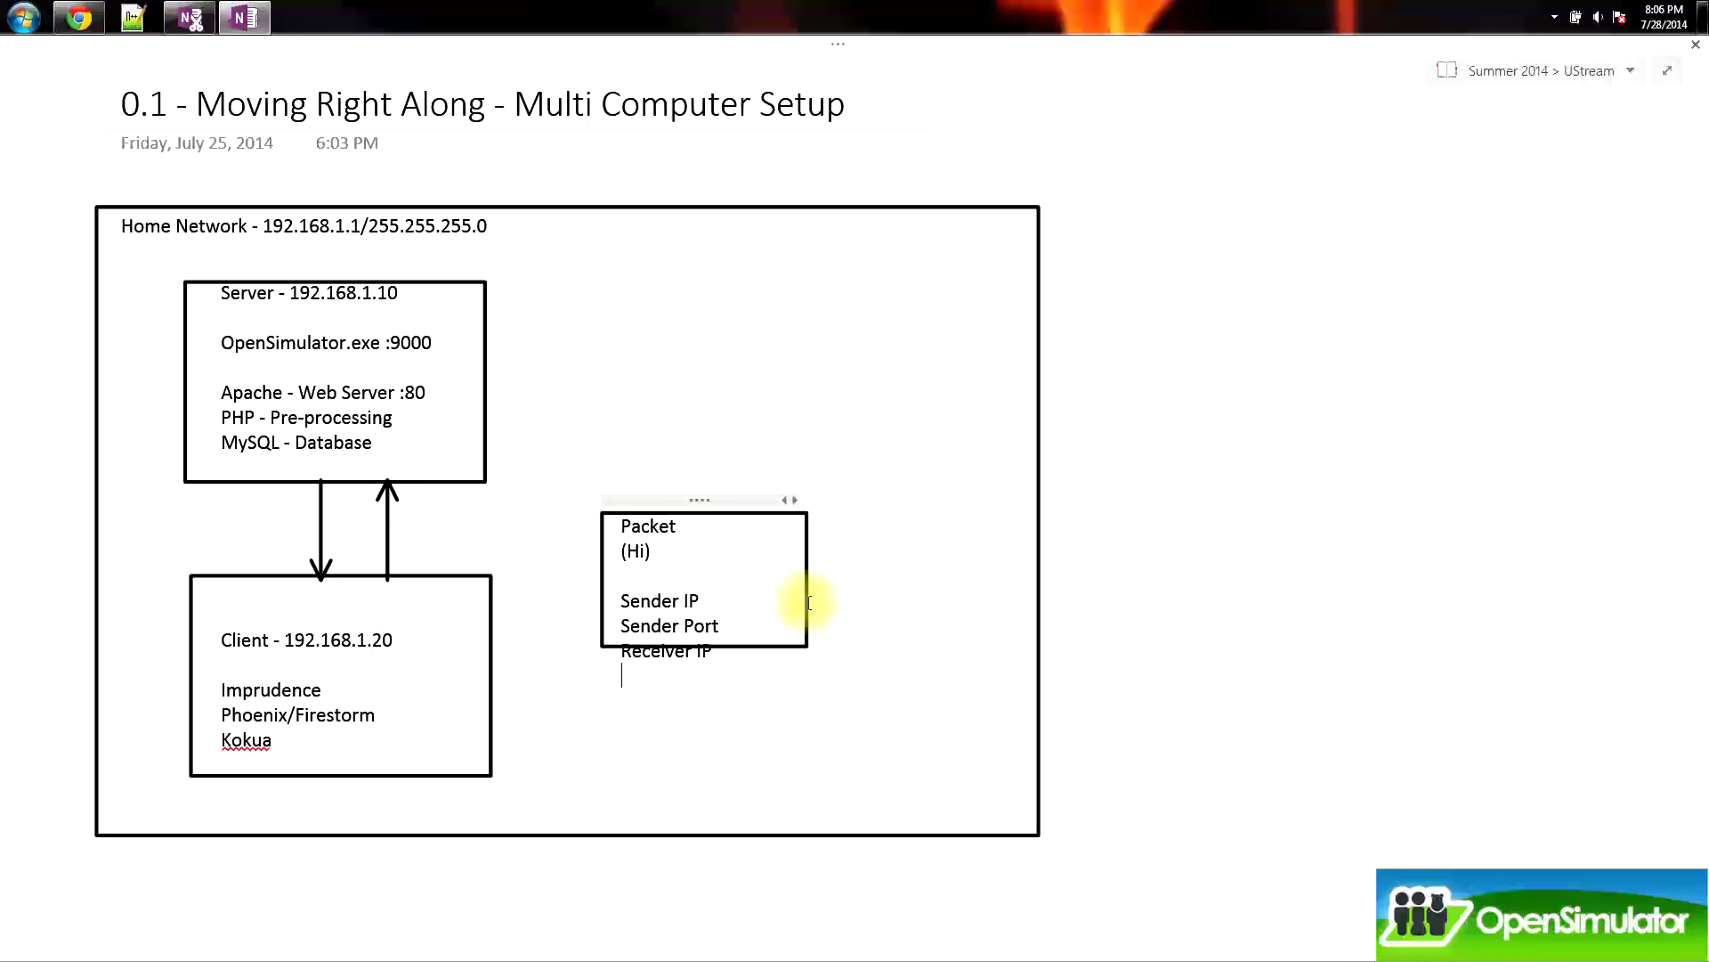
{"action": "type", "text": "Rec"}
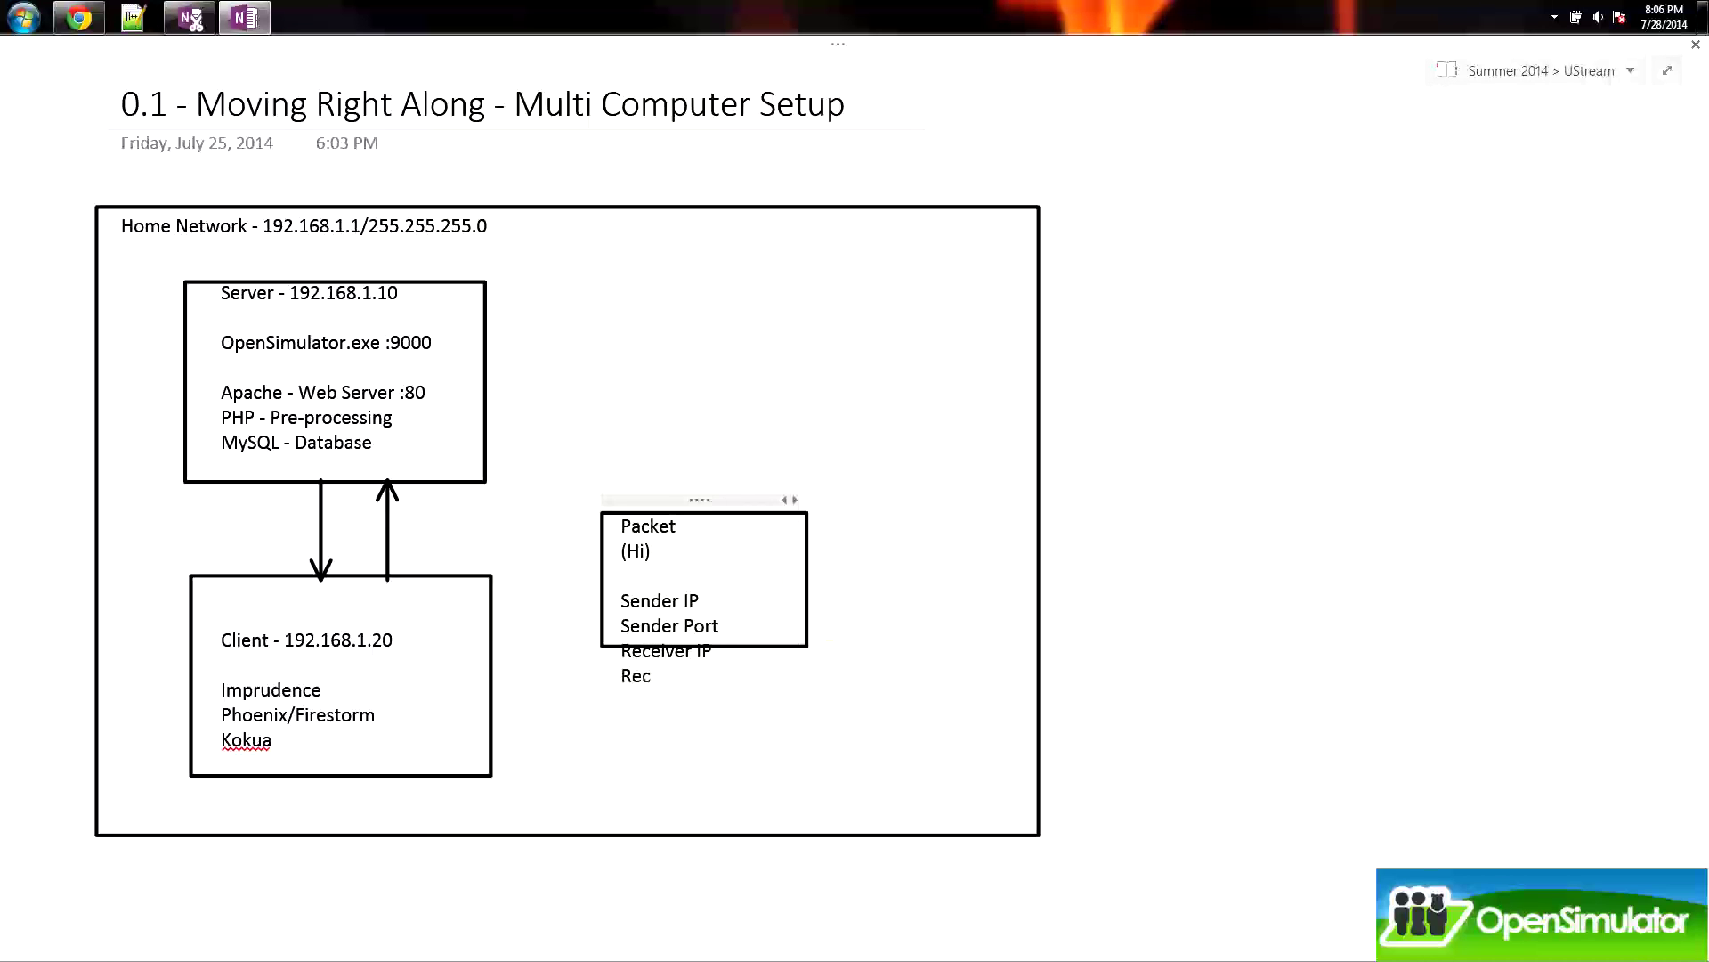
{"action": "type", "text": "eiver Port"}
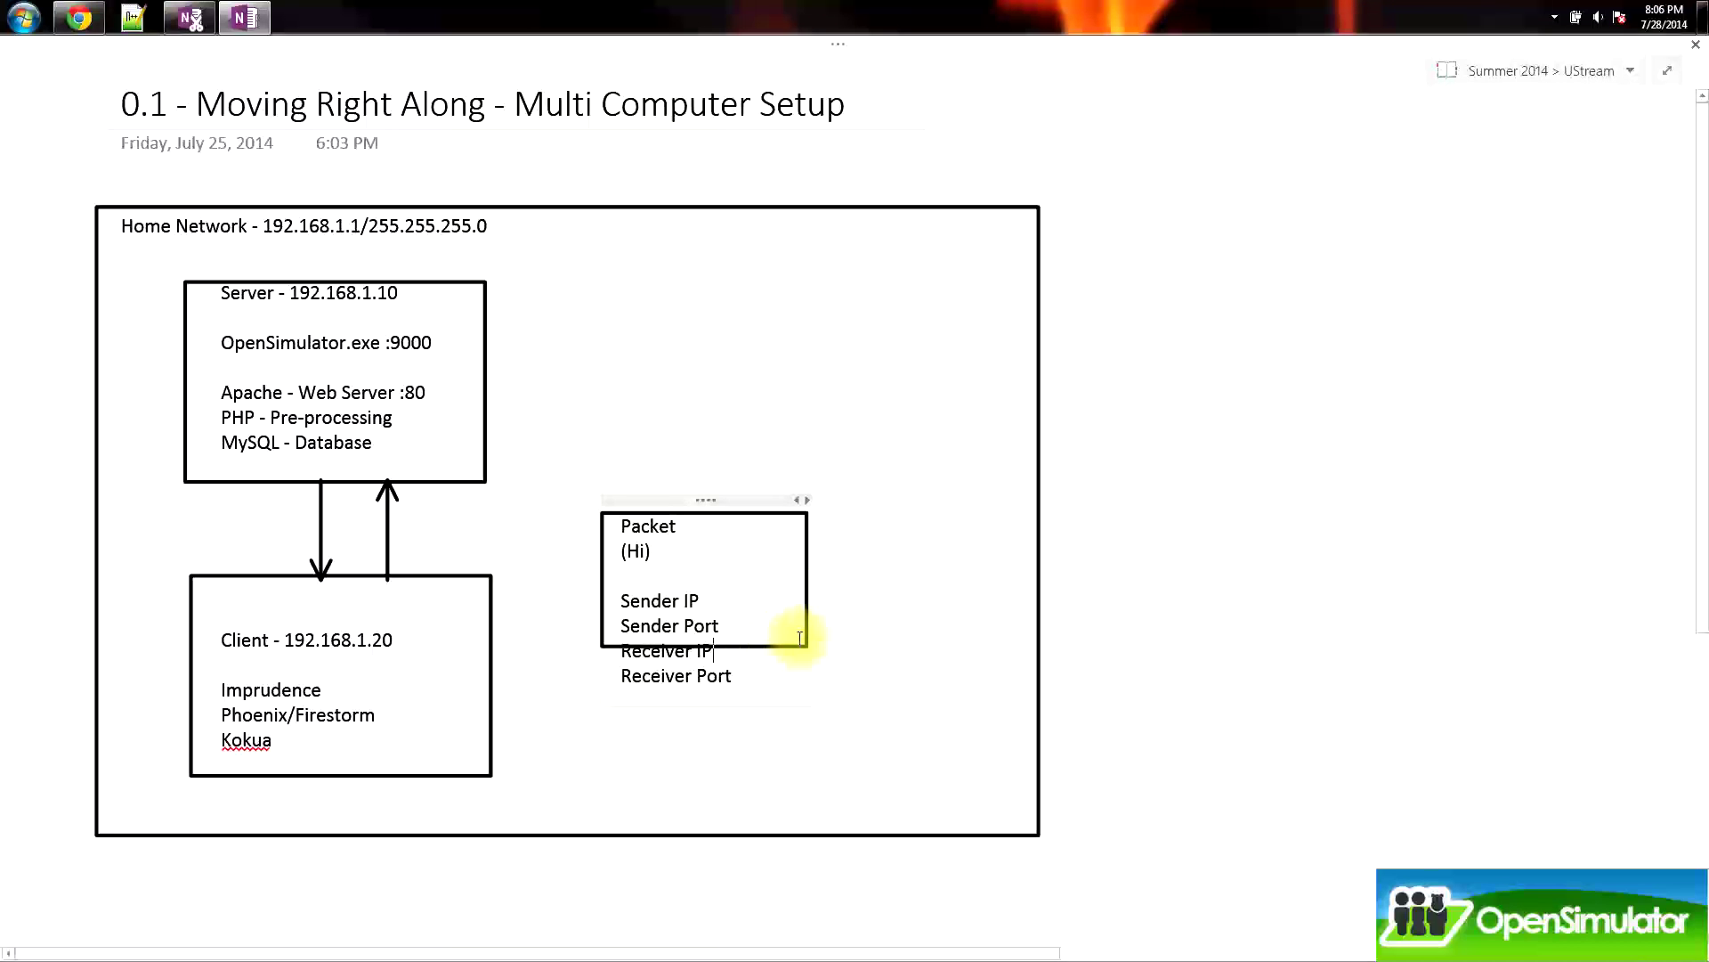
{"action": "left_click", "coordinate": [806, 643]}
{"action": "left_click_drag", "start_coordinate": [808, 649], "coordinate": [809, 698]}
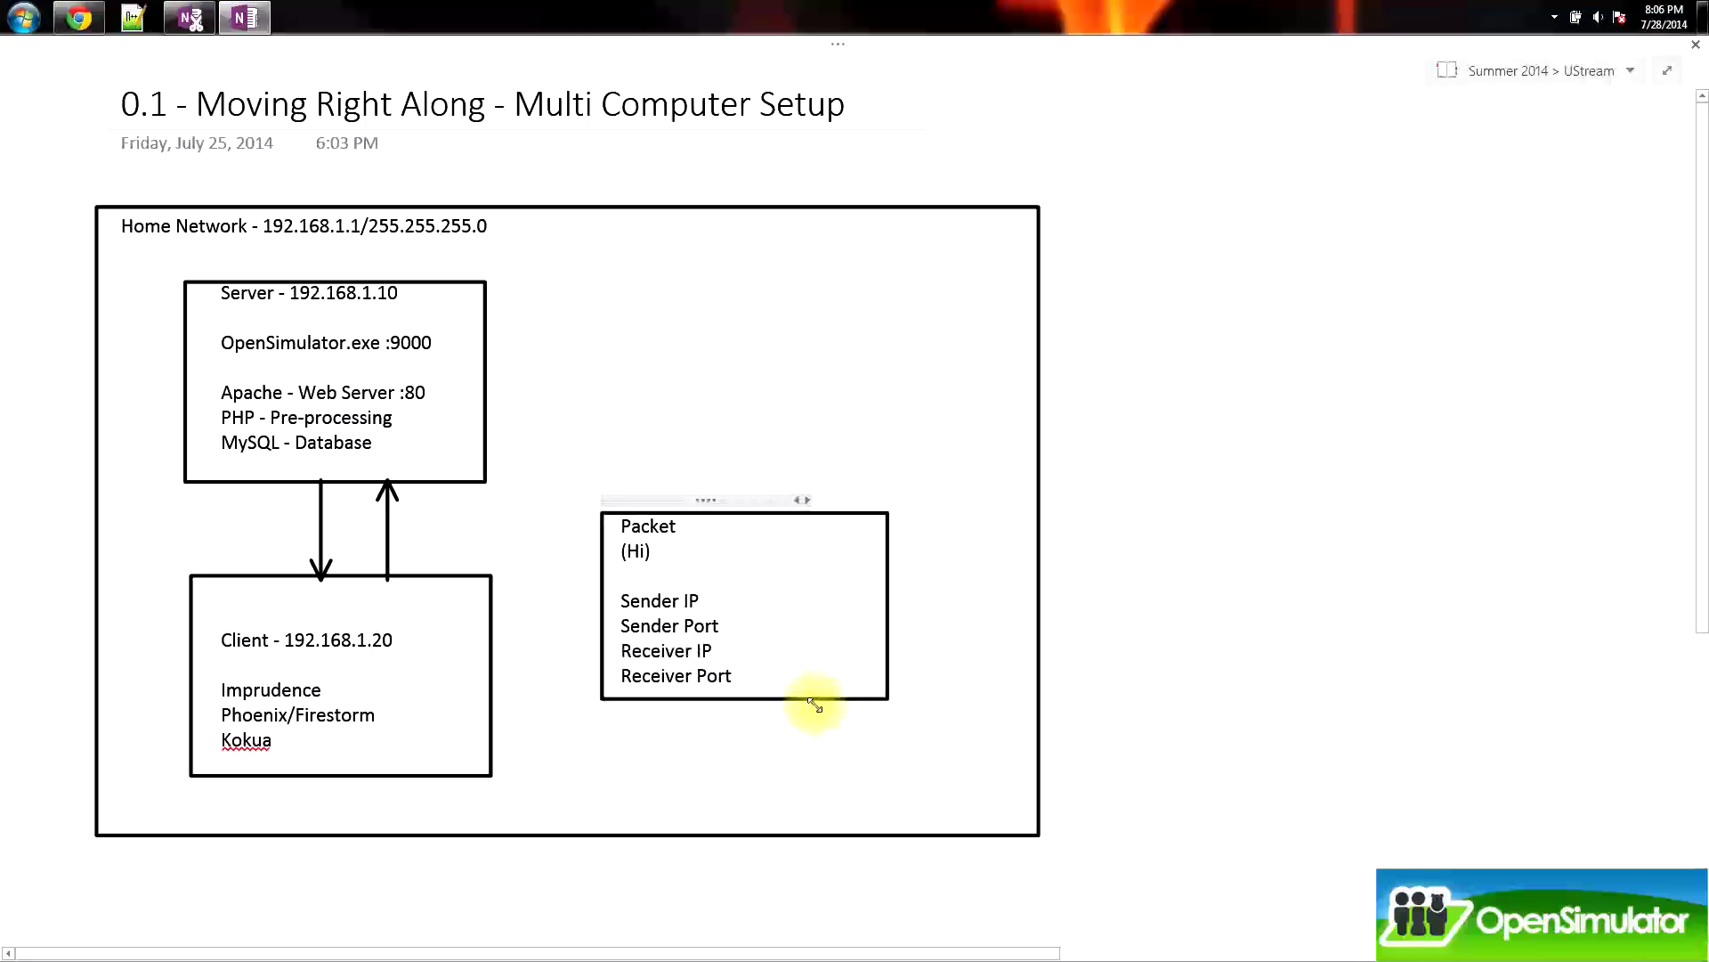
- Fill in the packet's Sender IP as "- 192.168.1.20" and add a dash after Sender Port
{"action": "left_click", "coordinate": [738, 606]}
{"action": "type", "text": "-"}
{"action": "type", "text": " 192 "}
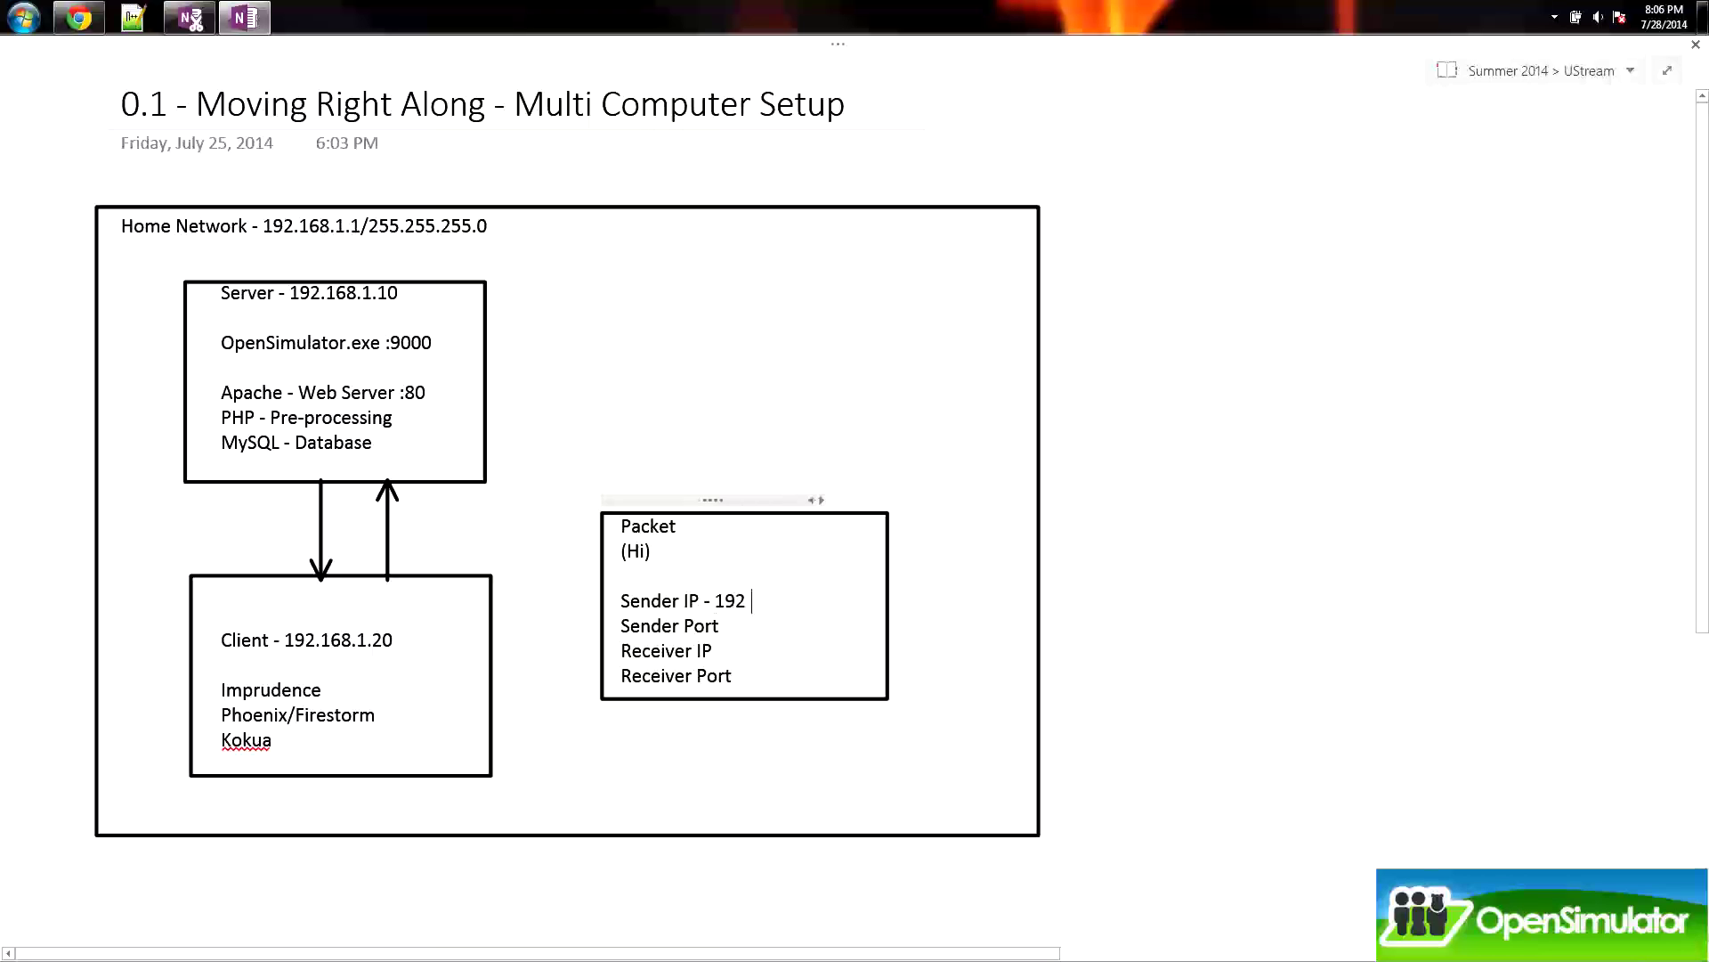
{"action": "type", "text": "168.1.20"}
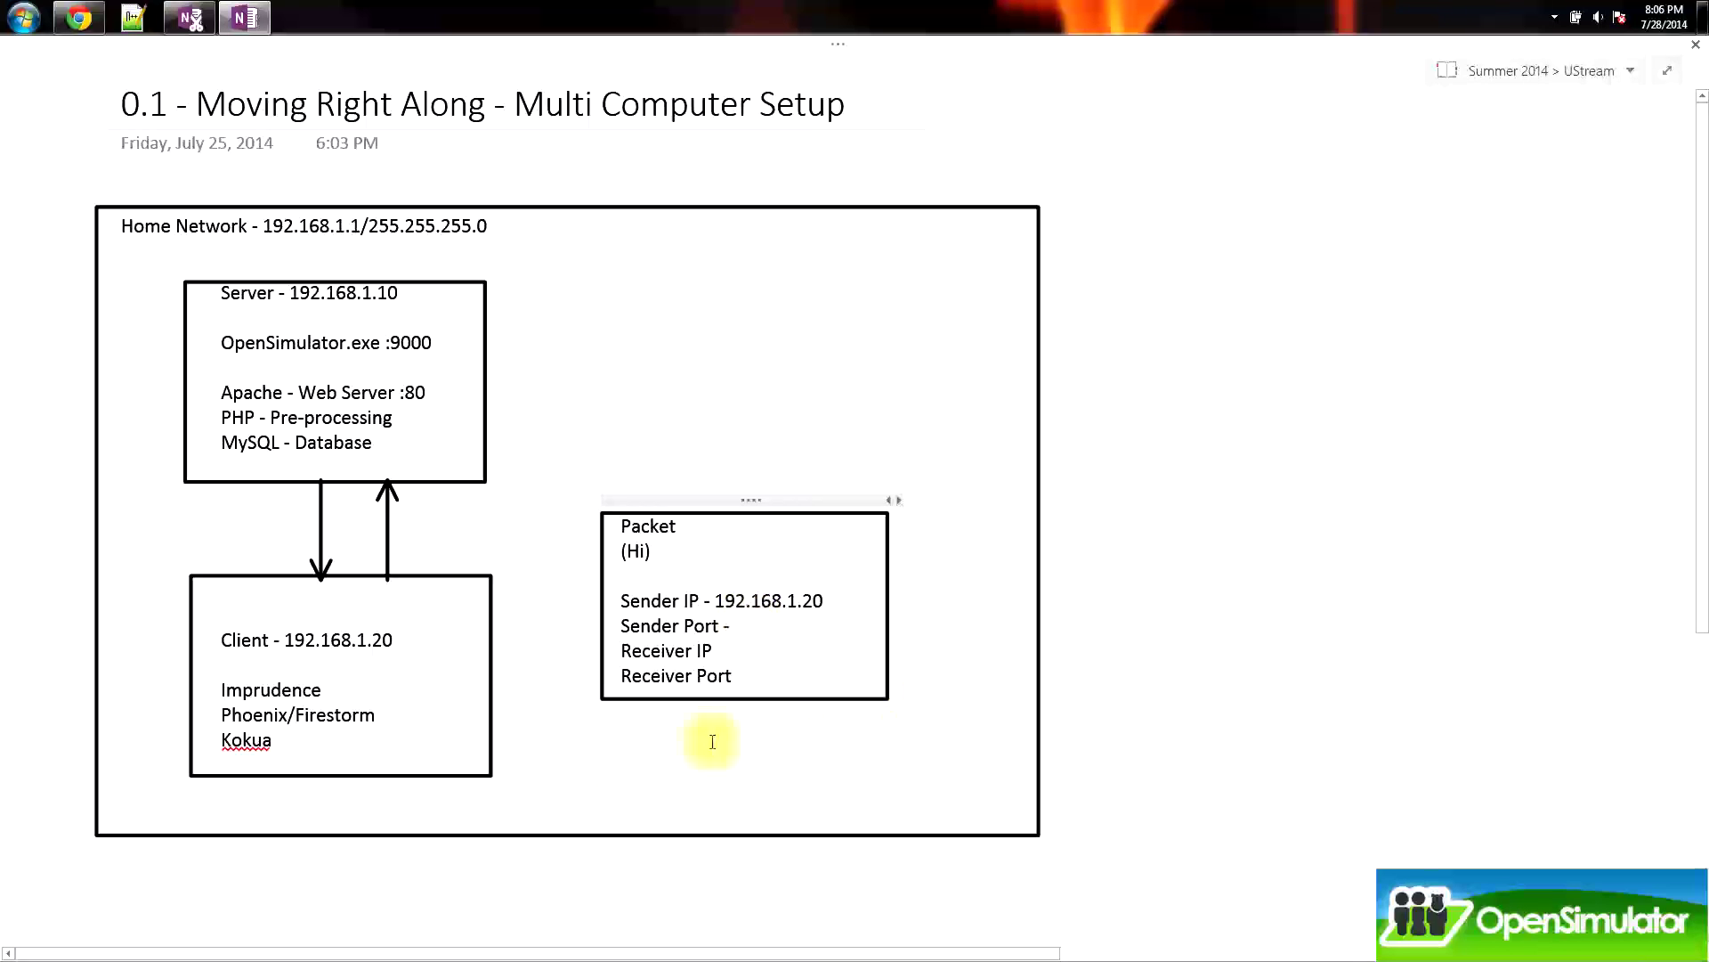
- Add port ":58967" after Imprudence in the Client box
{"action": "left_click", "coordinate": [340, 687]}
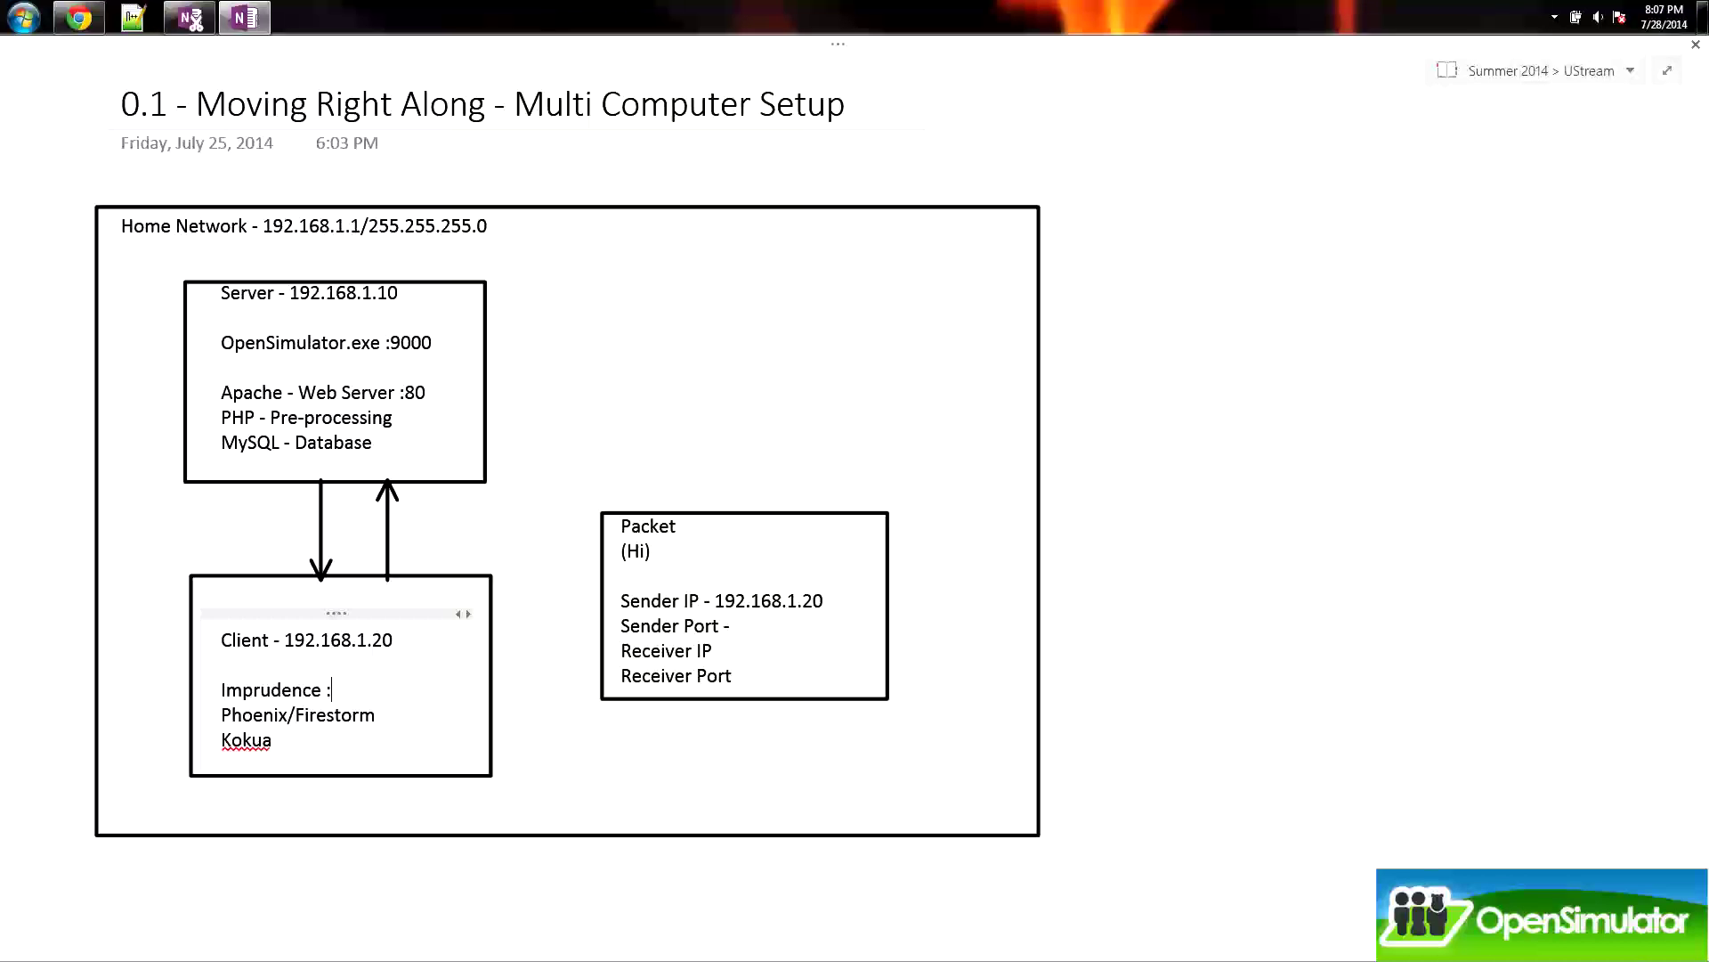
{"action": "key", "text": "BackSpace"}
{"action": "type", "text": "58969476"}
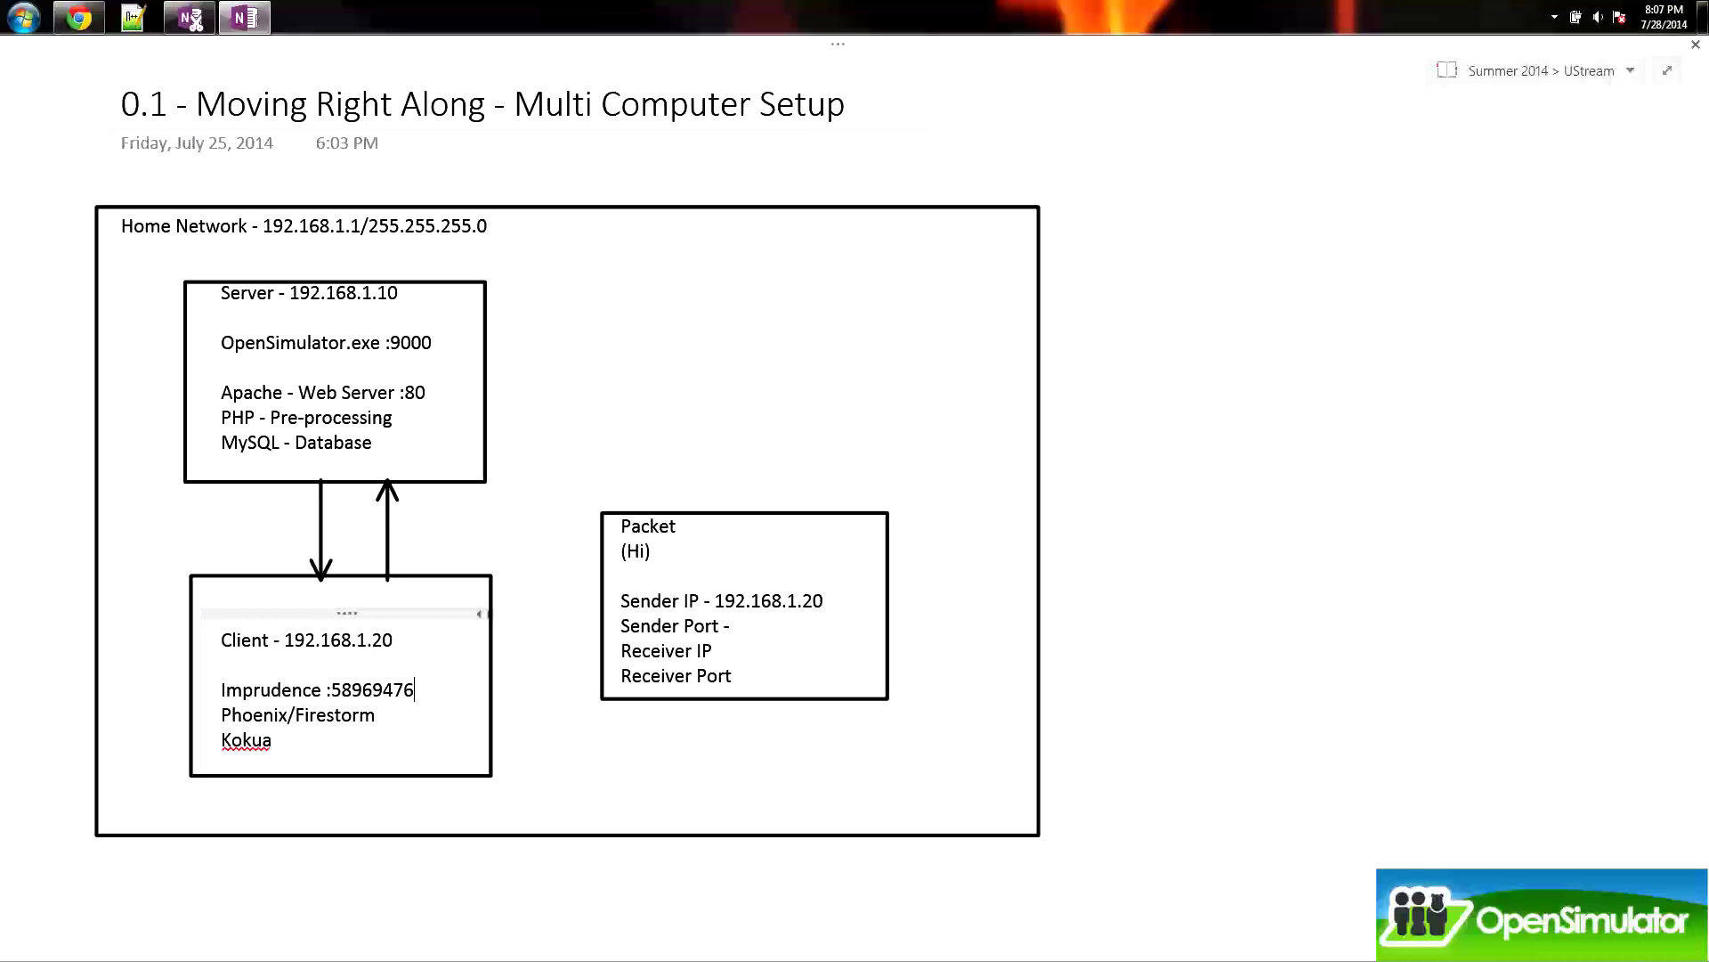
{"action": "key", "text": "BackSpace"}
{"action": "key", "text": "BackSpace"}
{"action": "key", "text": "BackSpace"}
{"action": "key", "text": "BackSpace"}
{"action": "key", "text": "BackSpace"}
{"action": "type", "text": "e :5896"}
{"action": "key", "text": "BackSpace"}
{"action": "key", "text": "BackSpace"}
{"action": "key", "text": "BackSpace"}
{"action": "type", "text": "679"}
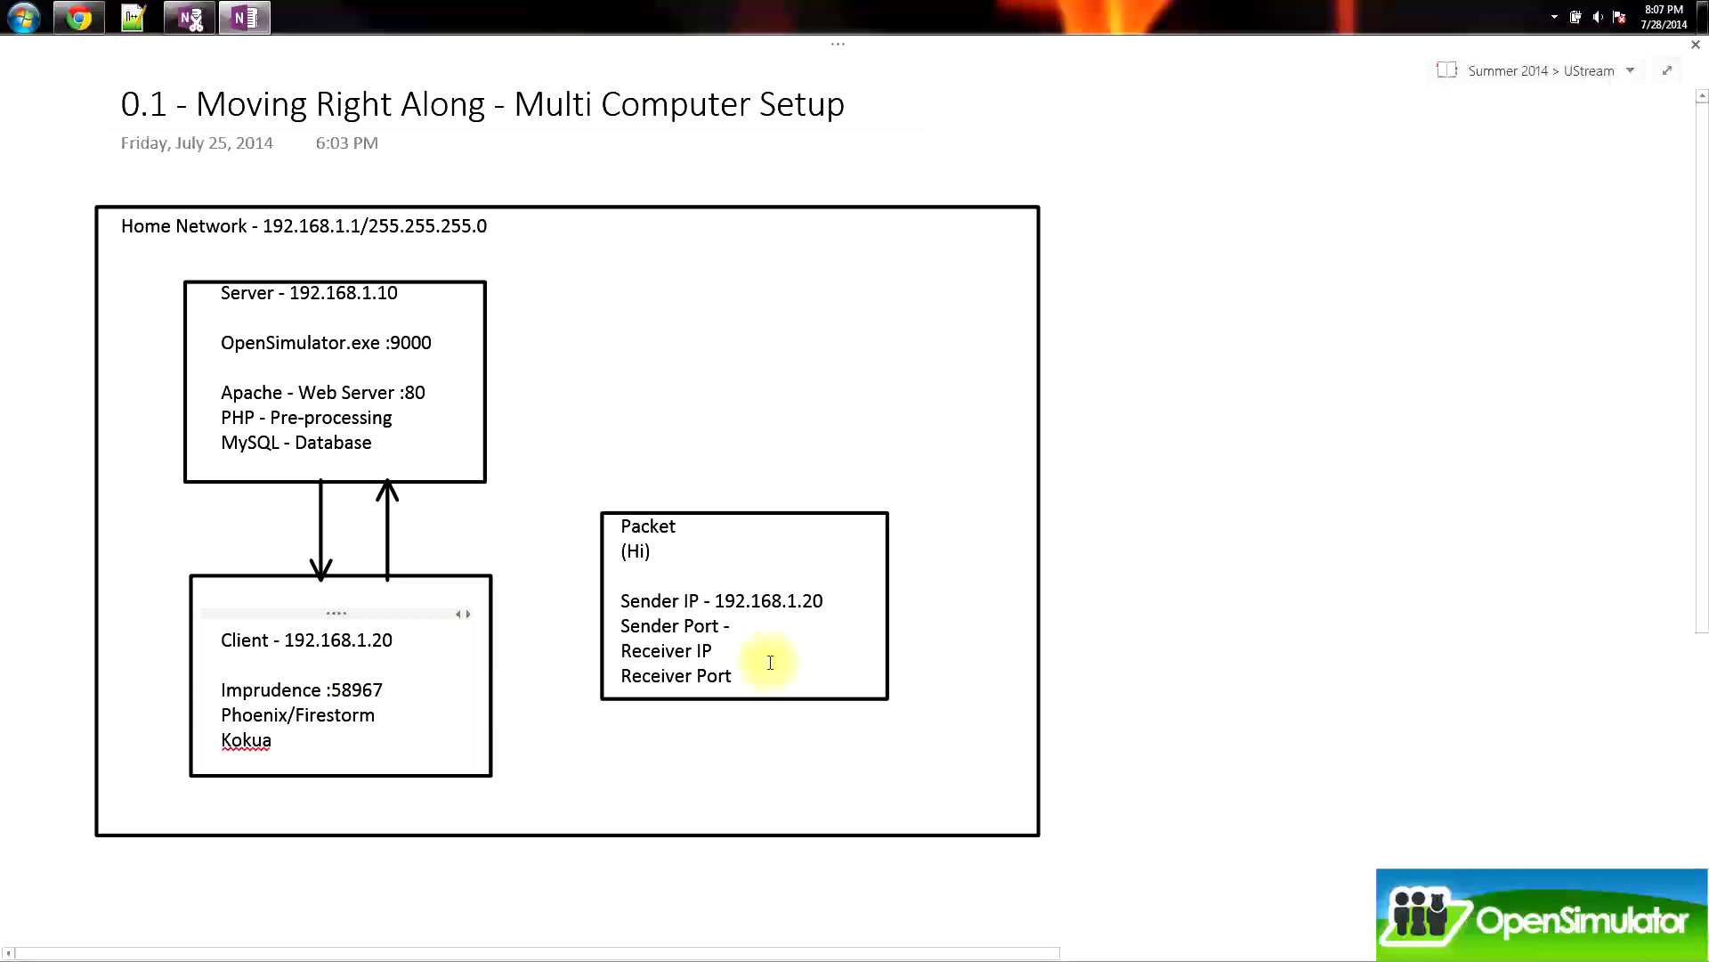
- Fill in the packet's Sender Port as ":58967"
{"action": "left_click", "coordinate": [761, 628]}
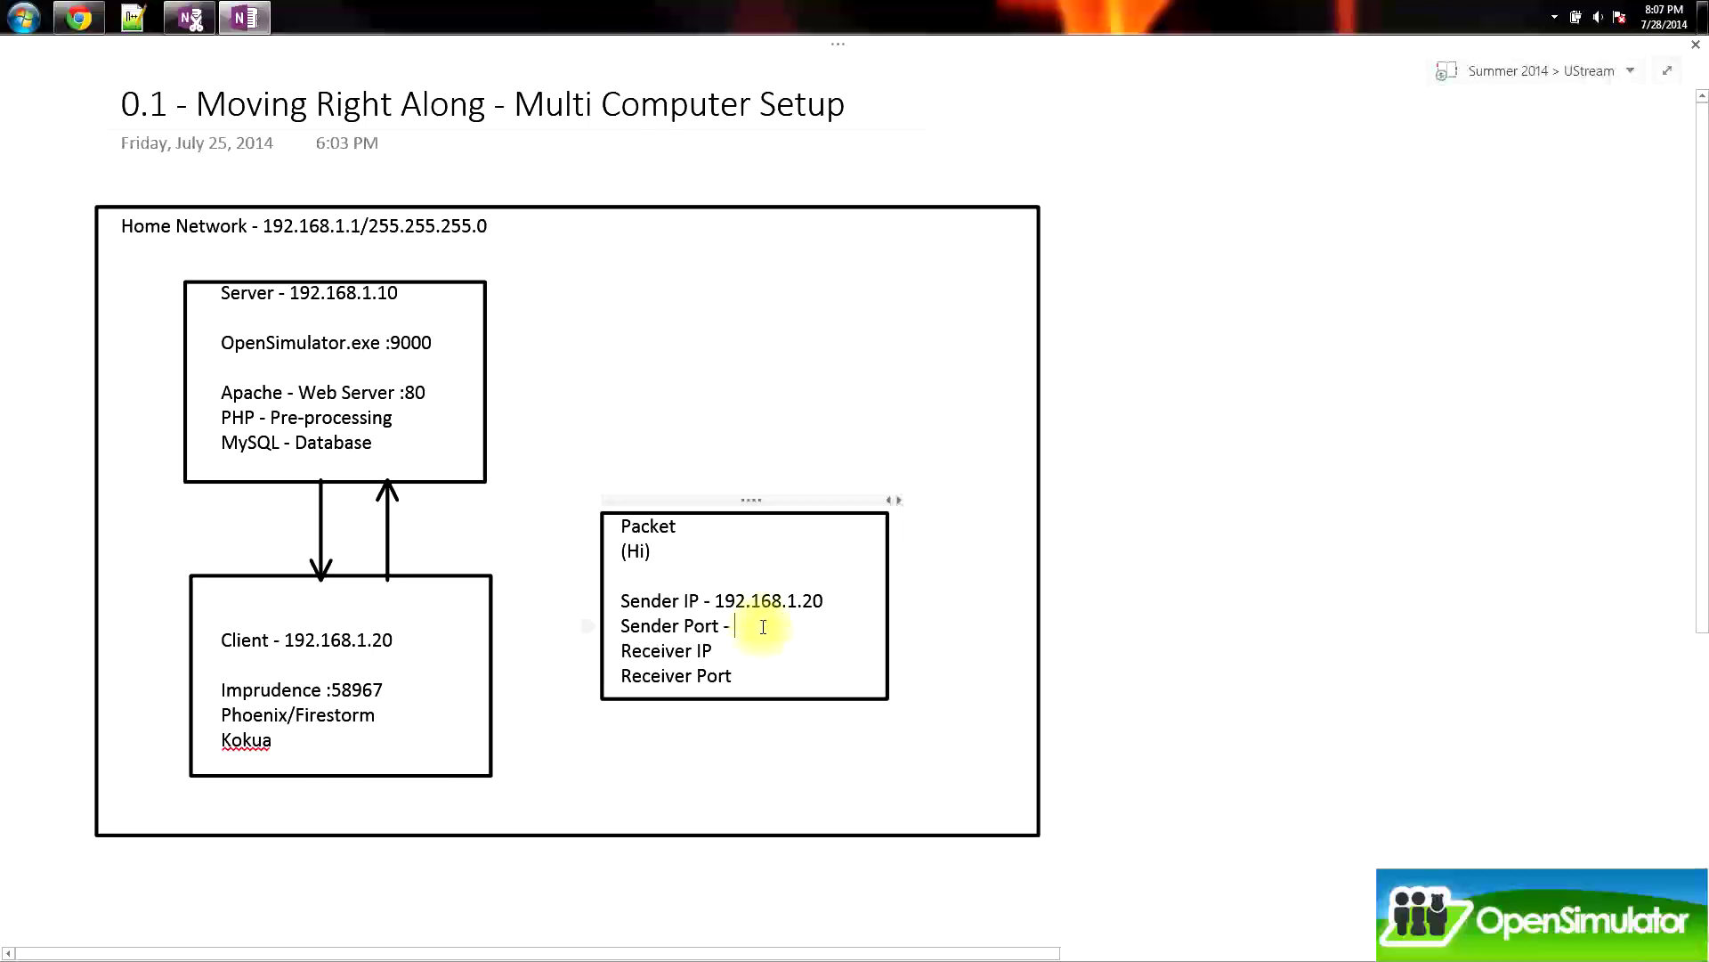
{"action": "type", "text": ":"}
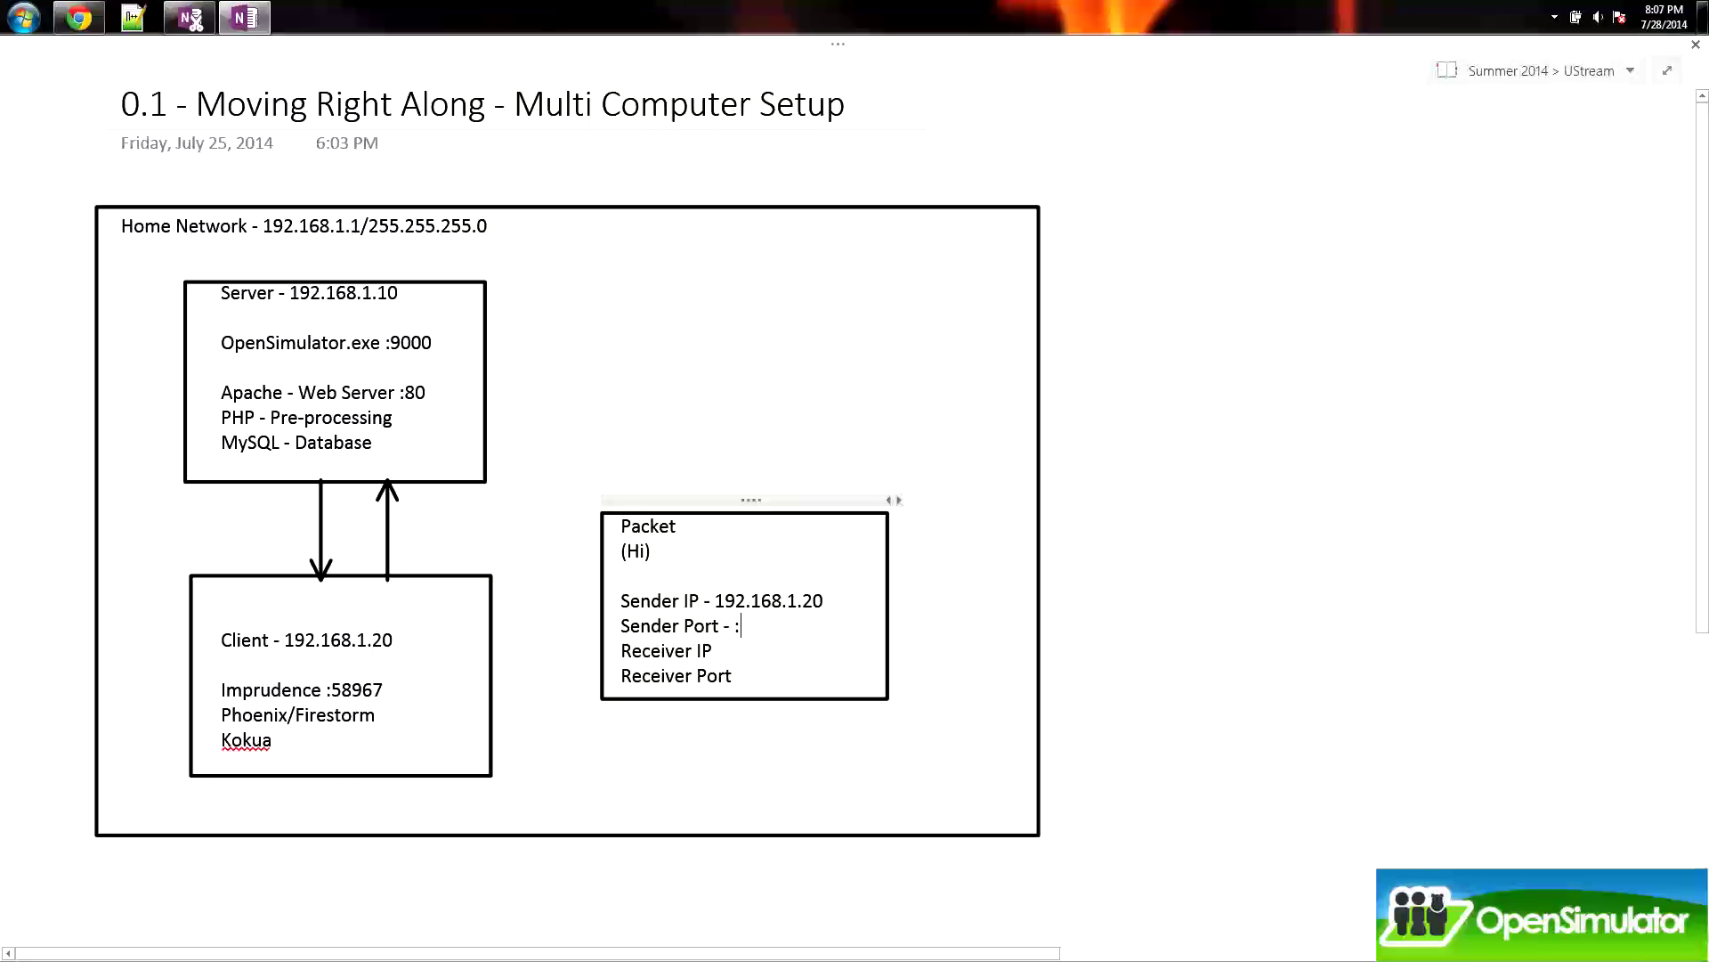
{"action": "type", "text": "58967"}
- Fill in the packet's Receiver IP as 192.168.1.20 and its Receiver Port as 9000
{"action": "left_click", "coordinate": [751, 648]}
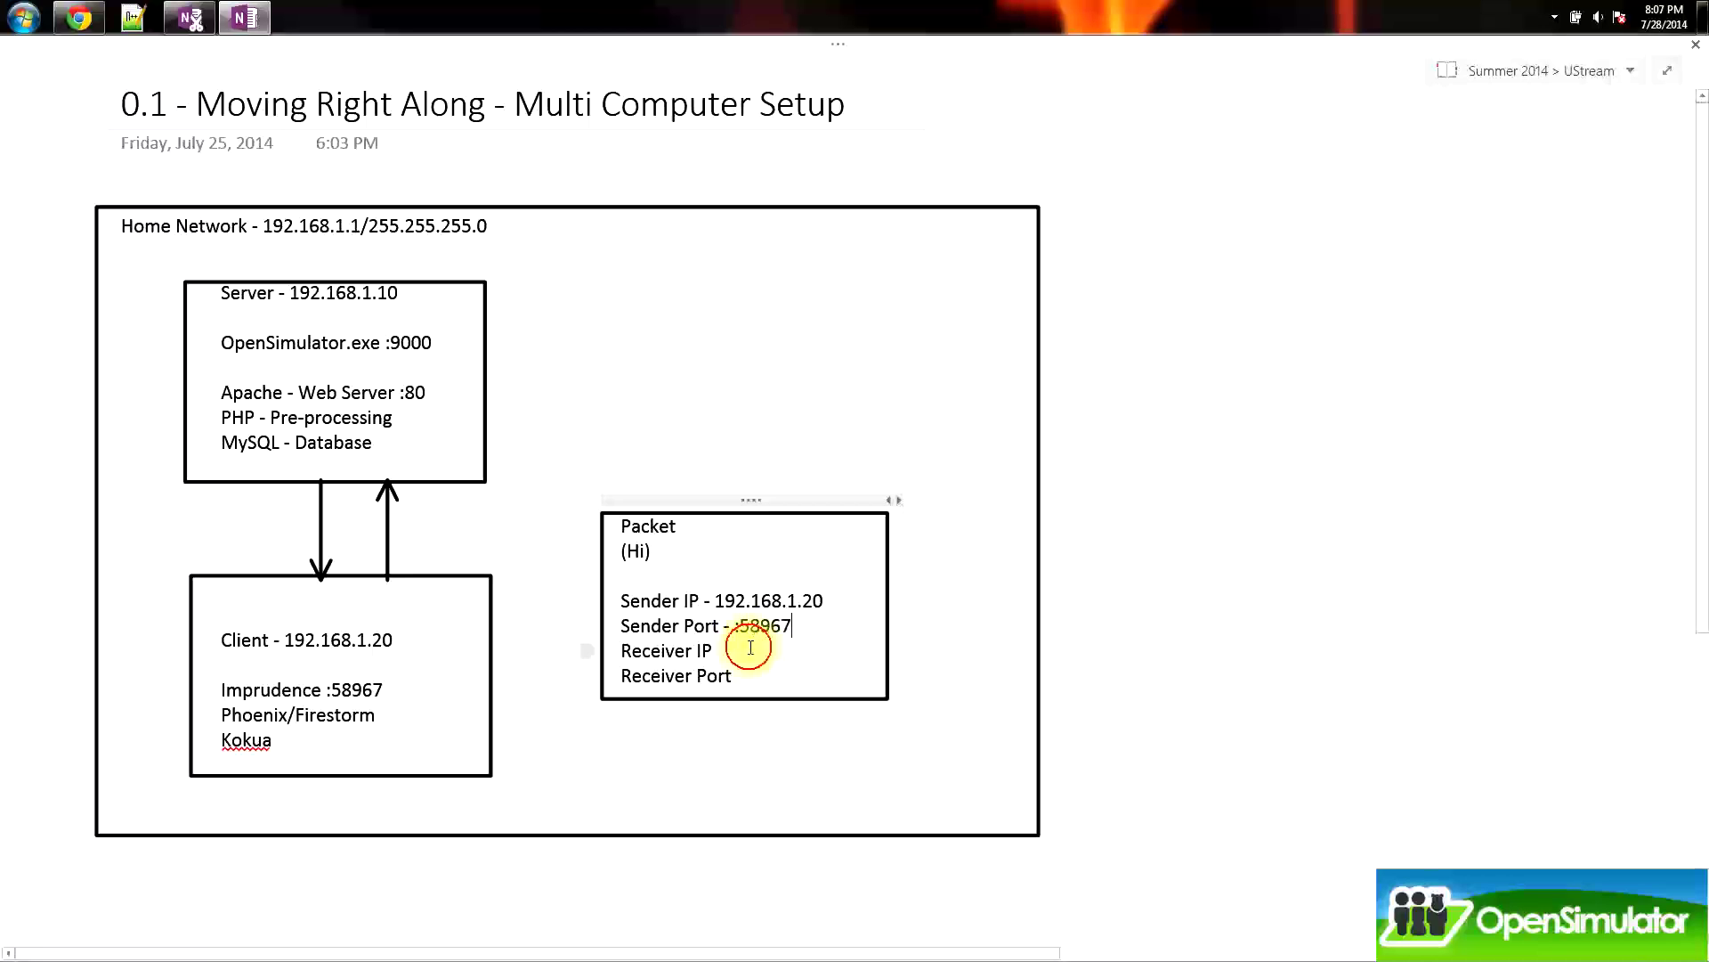
{"action": "type", "text": "-"}
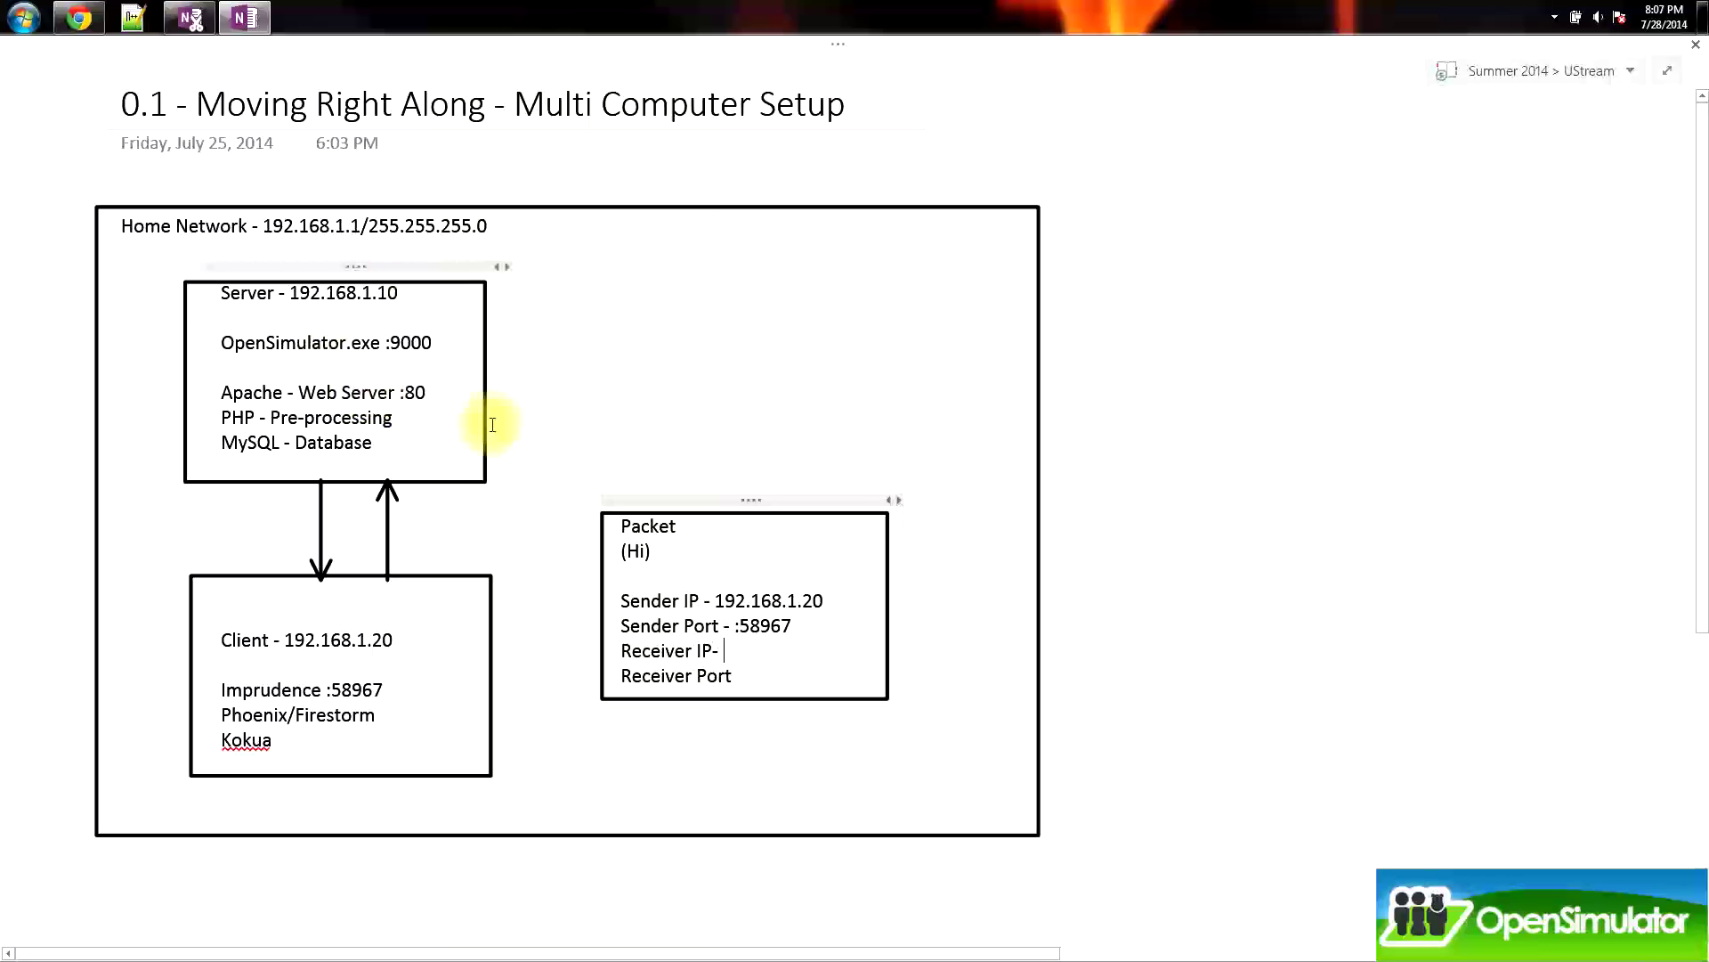
{"action": "type", "text": " 192"}
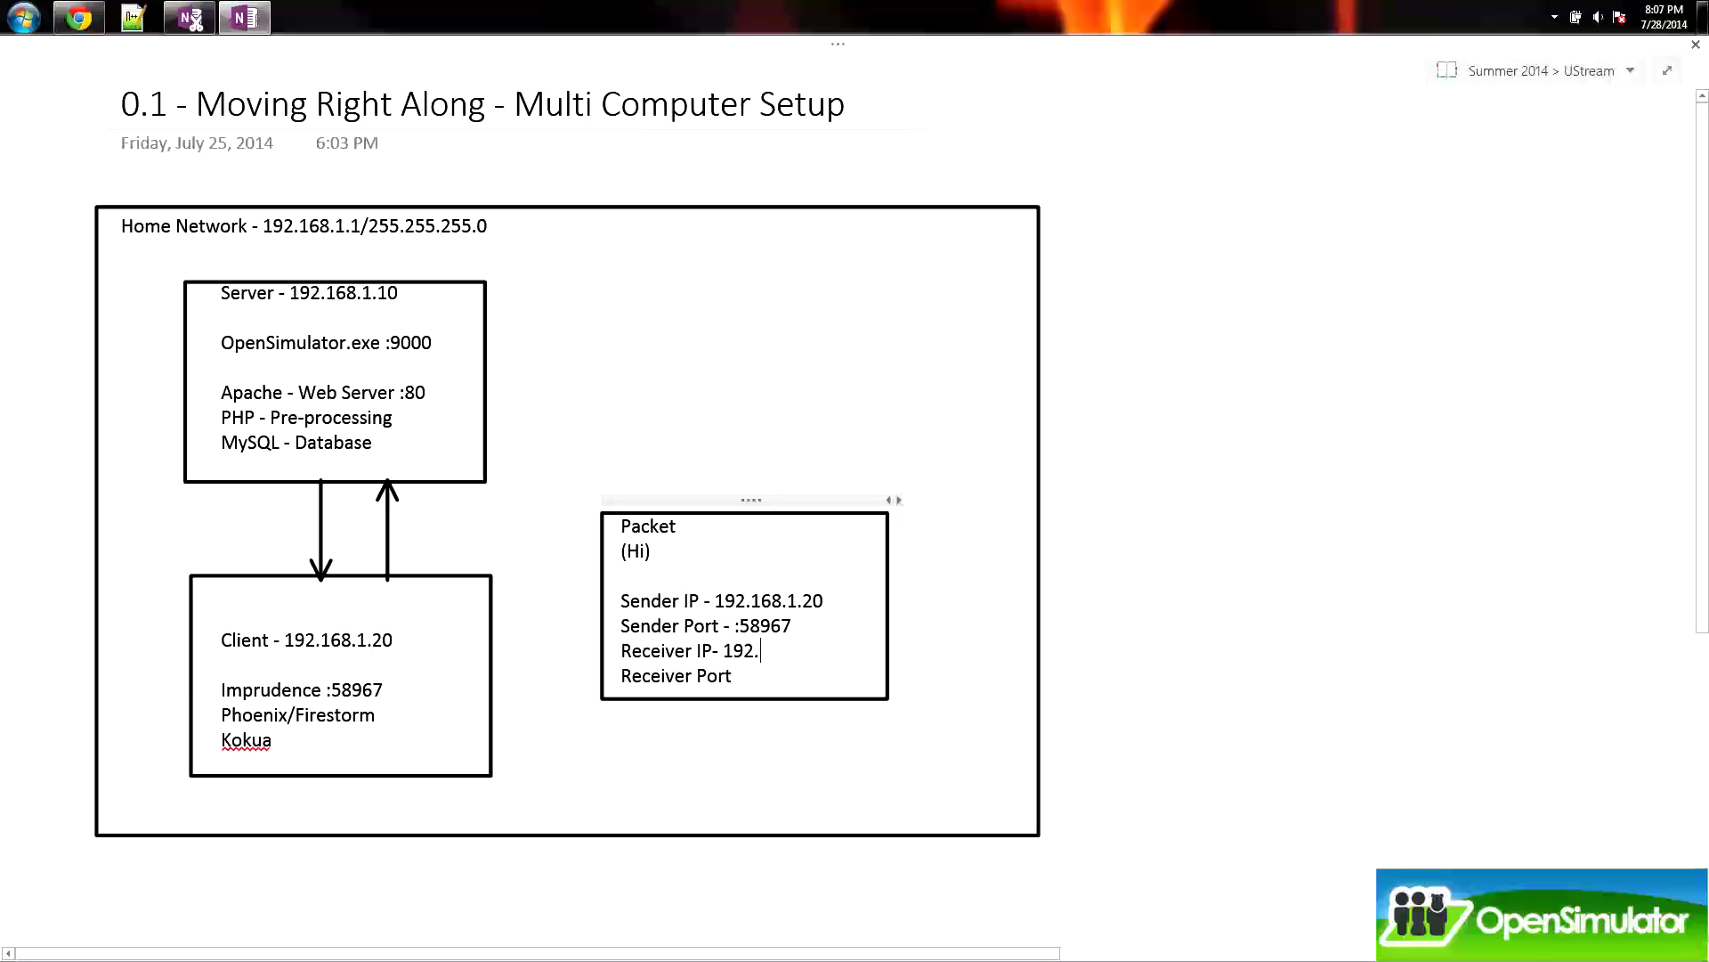
{"action": "type", "text": ".168.1.20"}
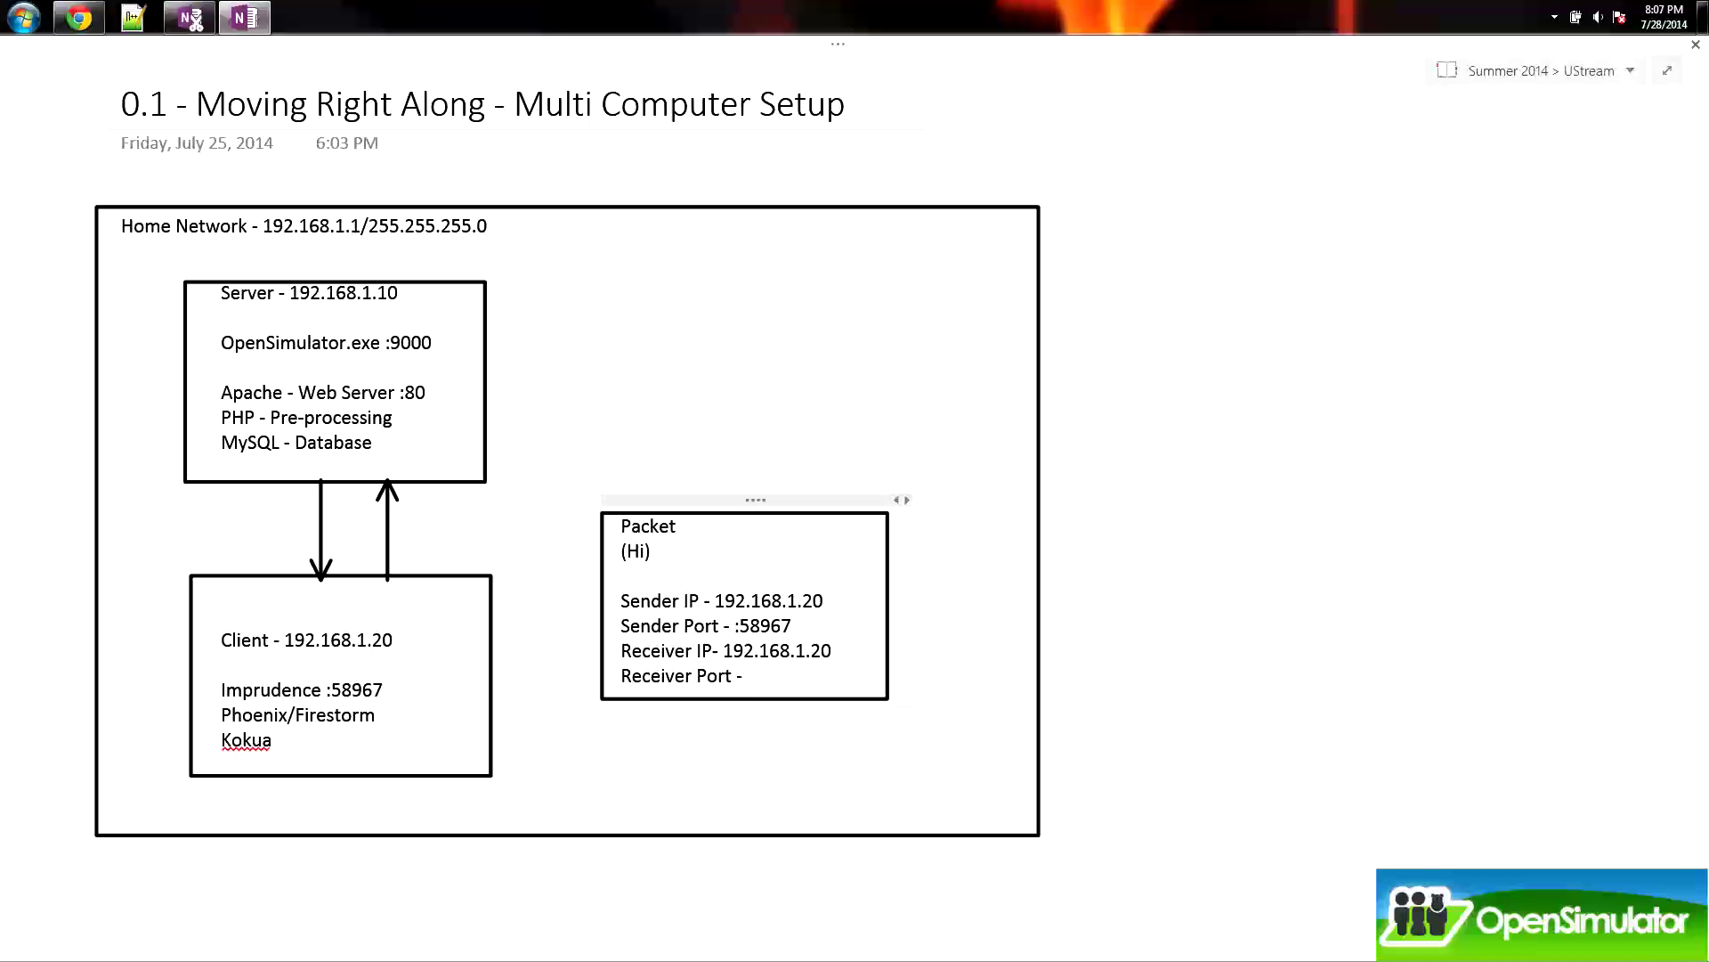
{"action": "type", "text": "9000"}
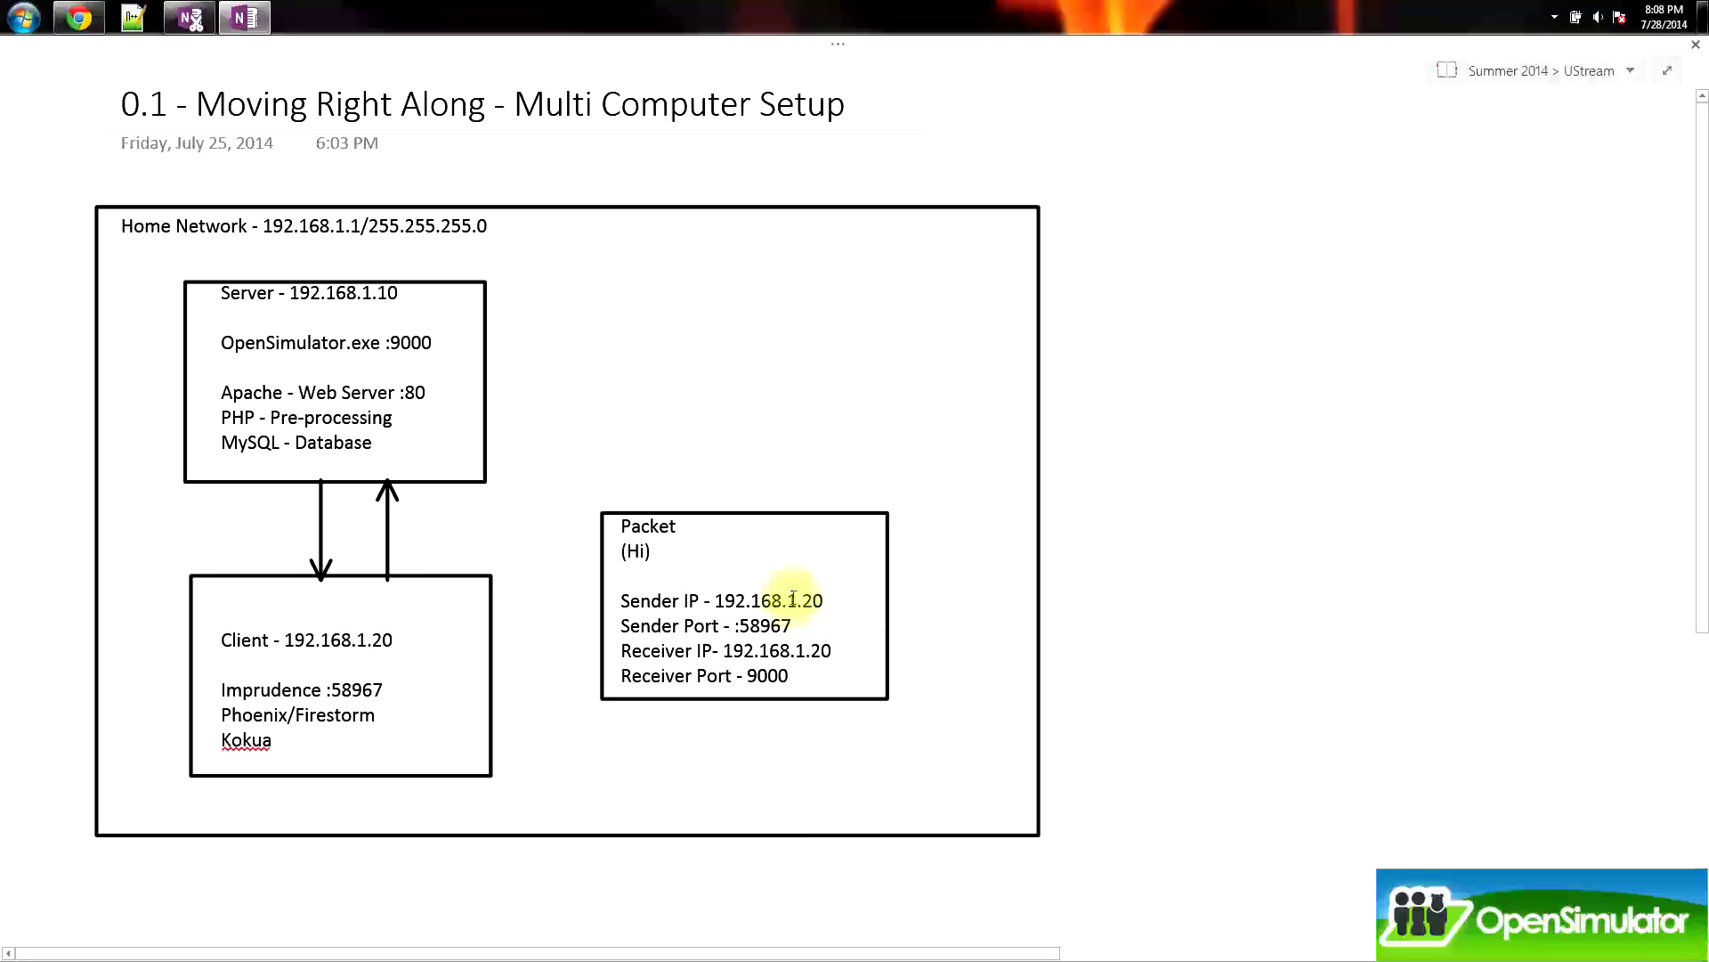
{"action": "left_click_drag", "start_coordinate": [783, 596], "coordinate": [659, 521]}
{"action": "left_click", "coordinate": [665, 515]}
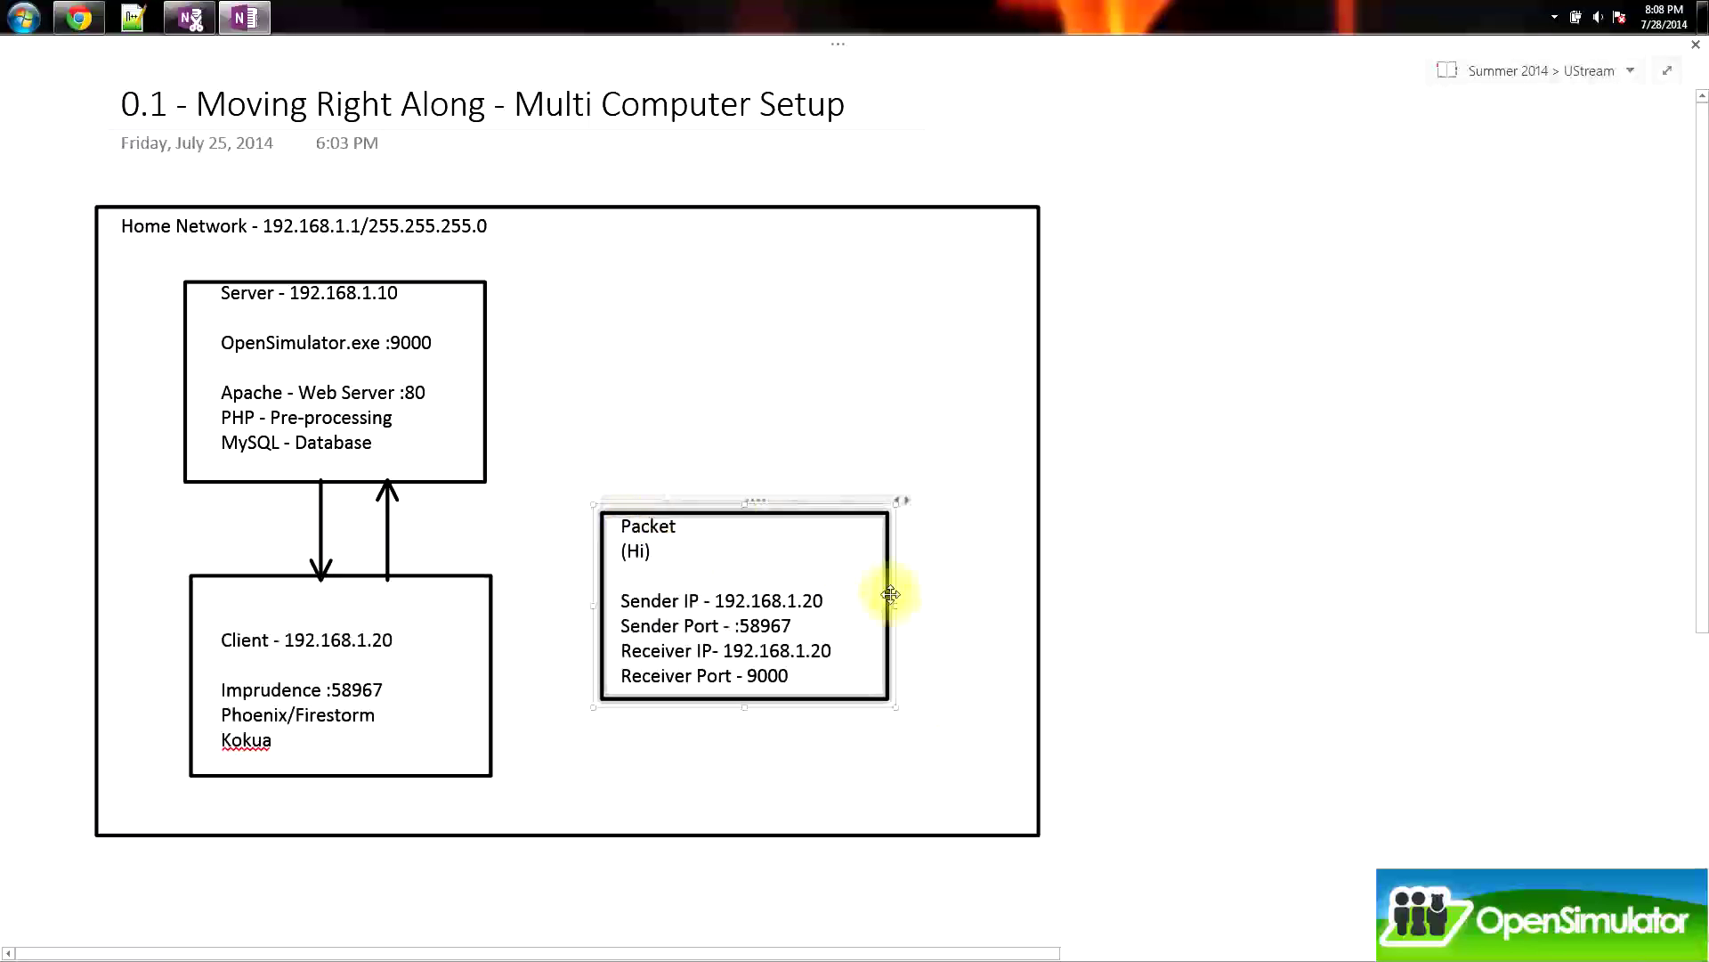
{"action": "left_click", "coordinate": [688, 516]}
{"action": "key", "text": "ctrl+a"}
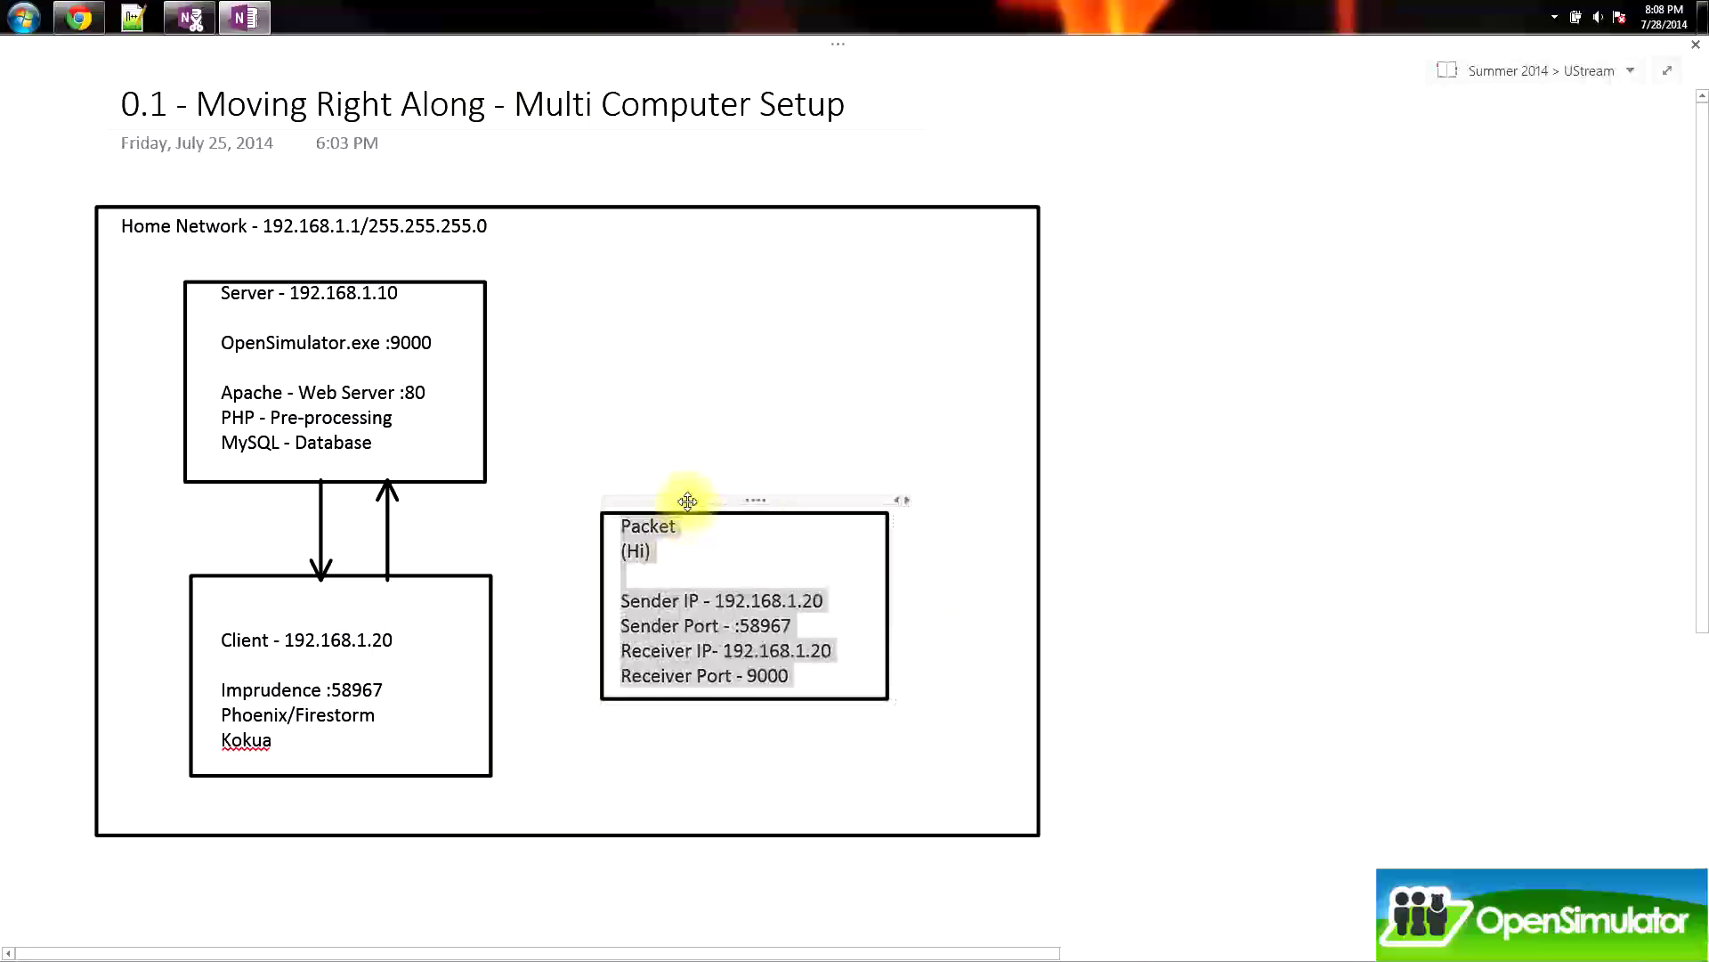
{"action": "right_click", "coordinate": [611, 574]}
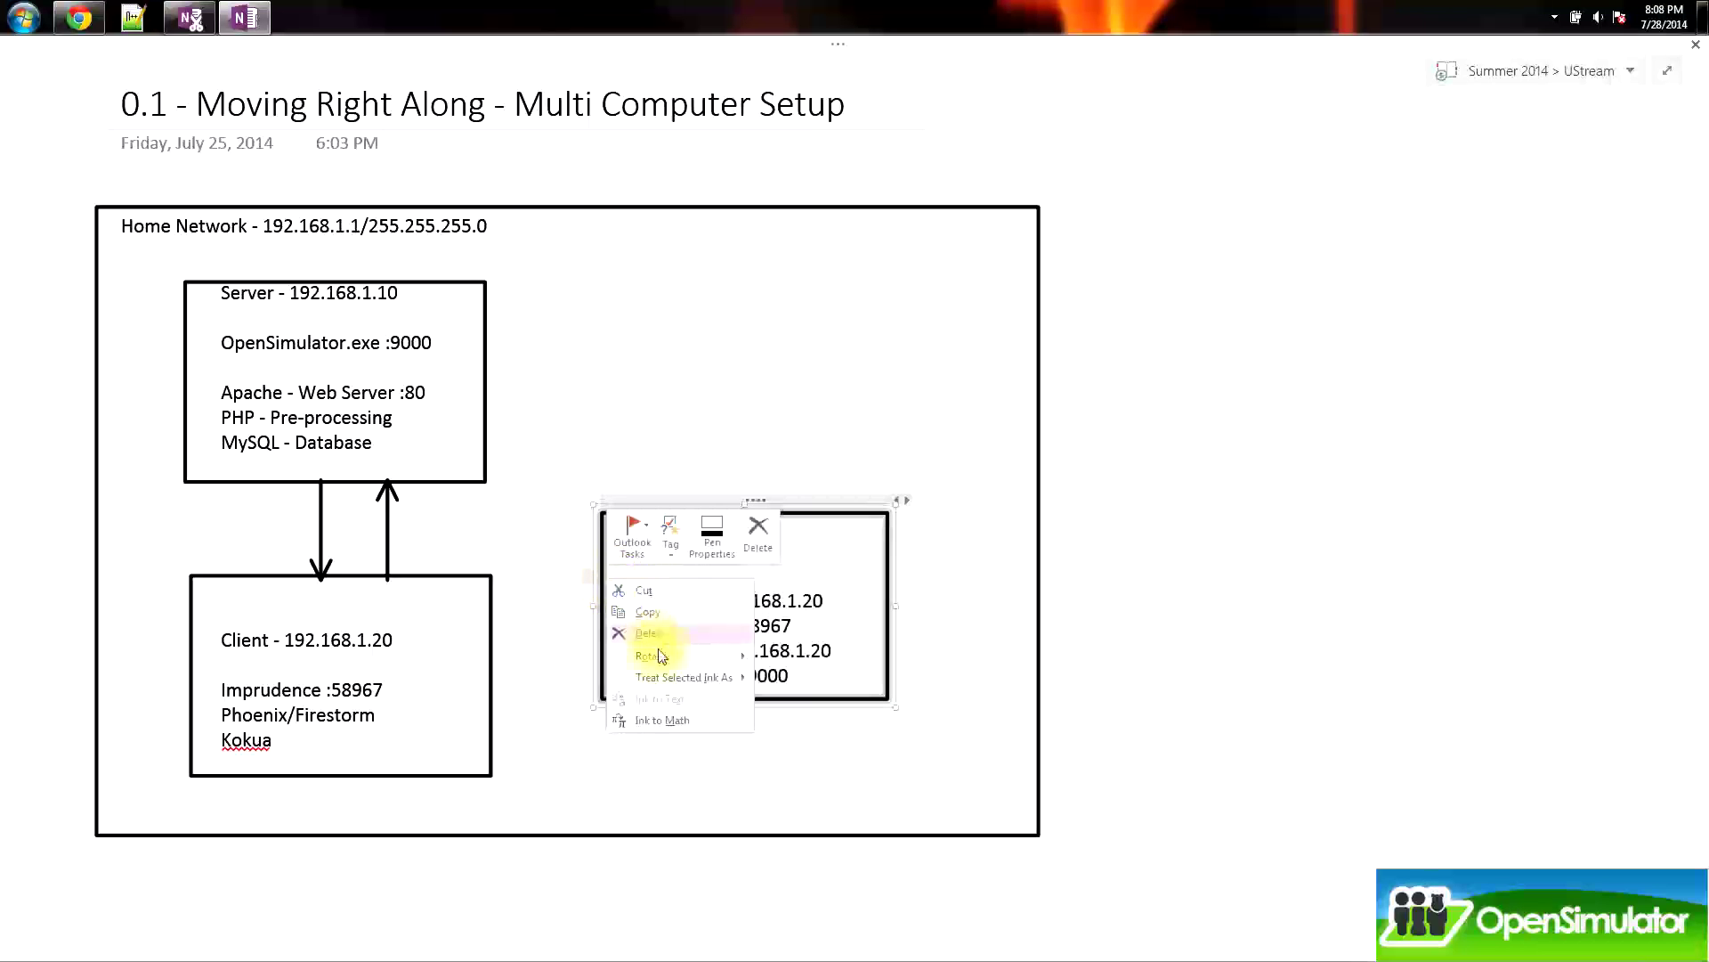
{"action": "left_click", "coordinate": [823, 736]}
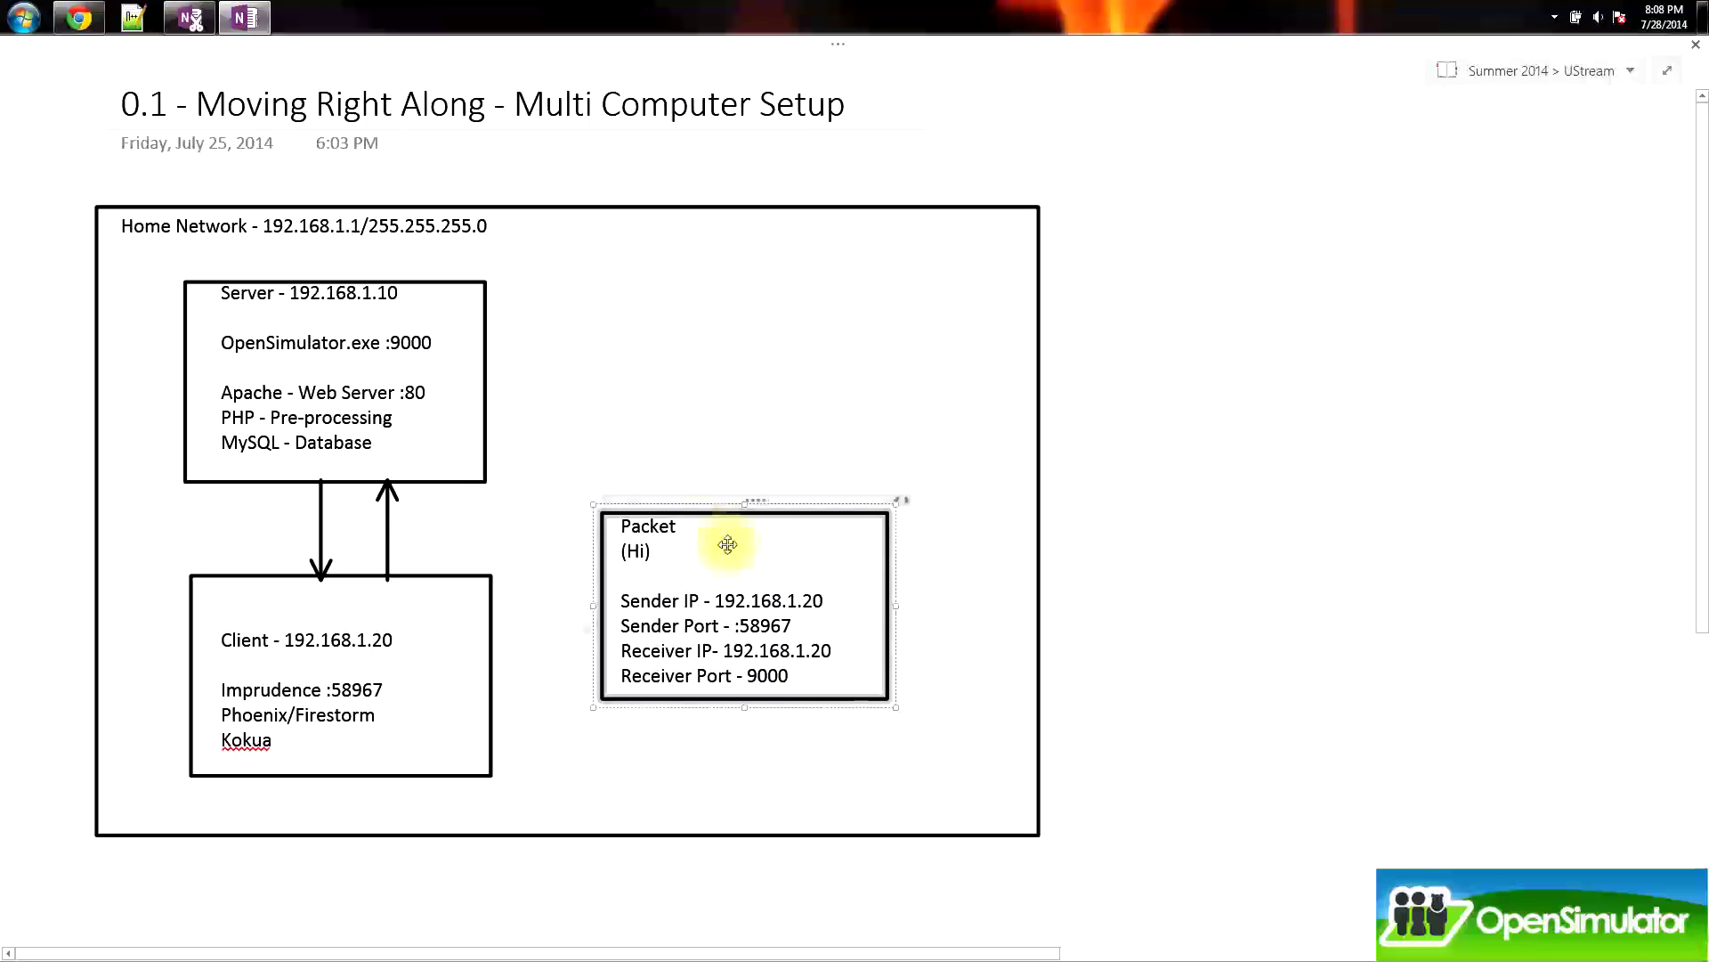
- Select the packet box together with its text and move them up beside the Server box
{"action": "left_click_drag", "start_coordinate": [961, 745], "coordinate": [597, 473]}
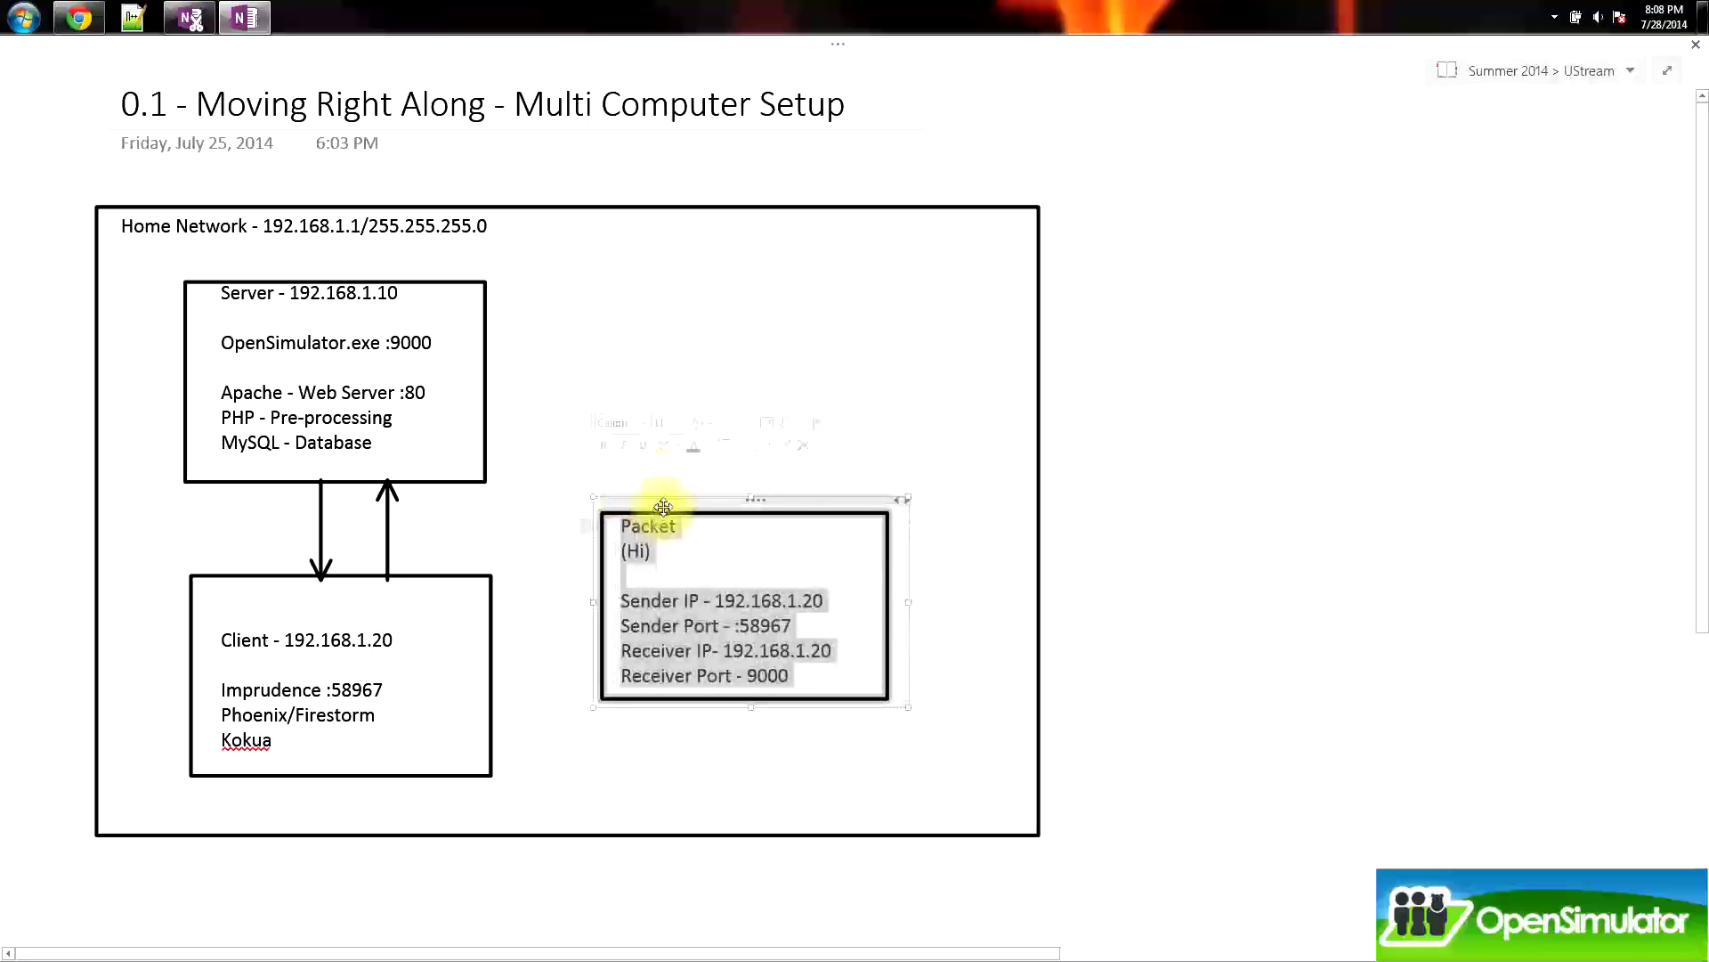
{"action": "mouse_move", "coordinate": [657, 521]}
{"action": "left_mouse_down"}
{"action": "mouse_move", "coordinate": [554, 631]}
{"action": "mouse_move", "coordinate": [492, 642]}
{"action": "mouse_move", "coordinate": [511, 633]}
{"action": "mouse_move", "coordinate": [527, 553]}
{"action": "mouse_move", "coordinate": [508, 336]}
{"action": "mouse_move", "coordinate": [656, 252]}
{"action": "mouse_move", "coordinate": [659, 276]}
{"action": "left_mouse_up"}
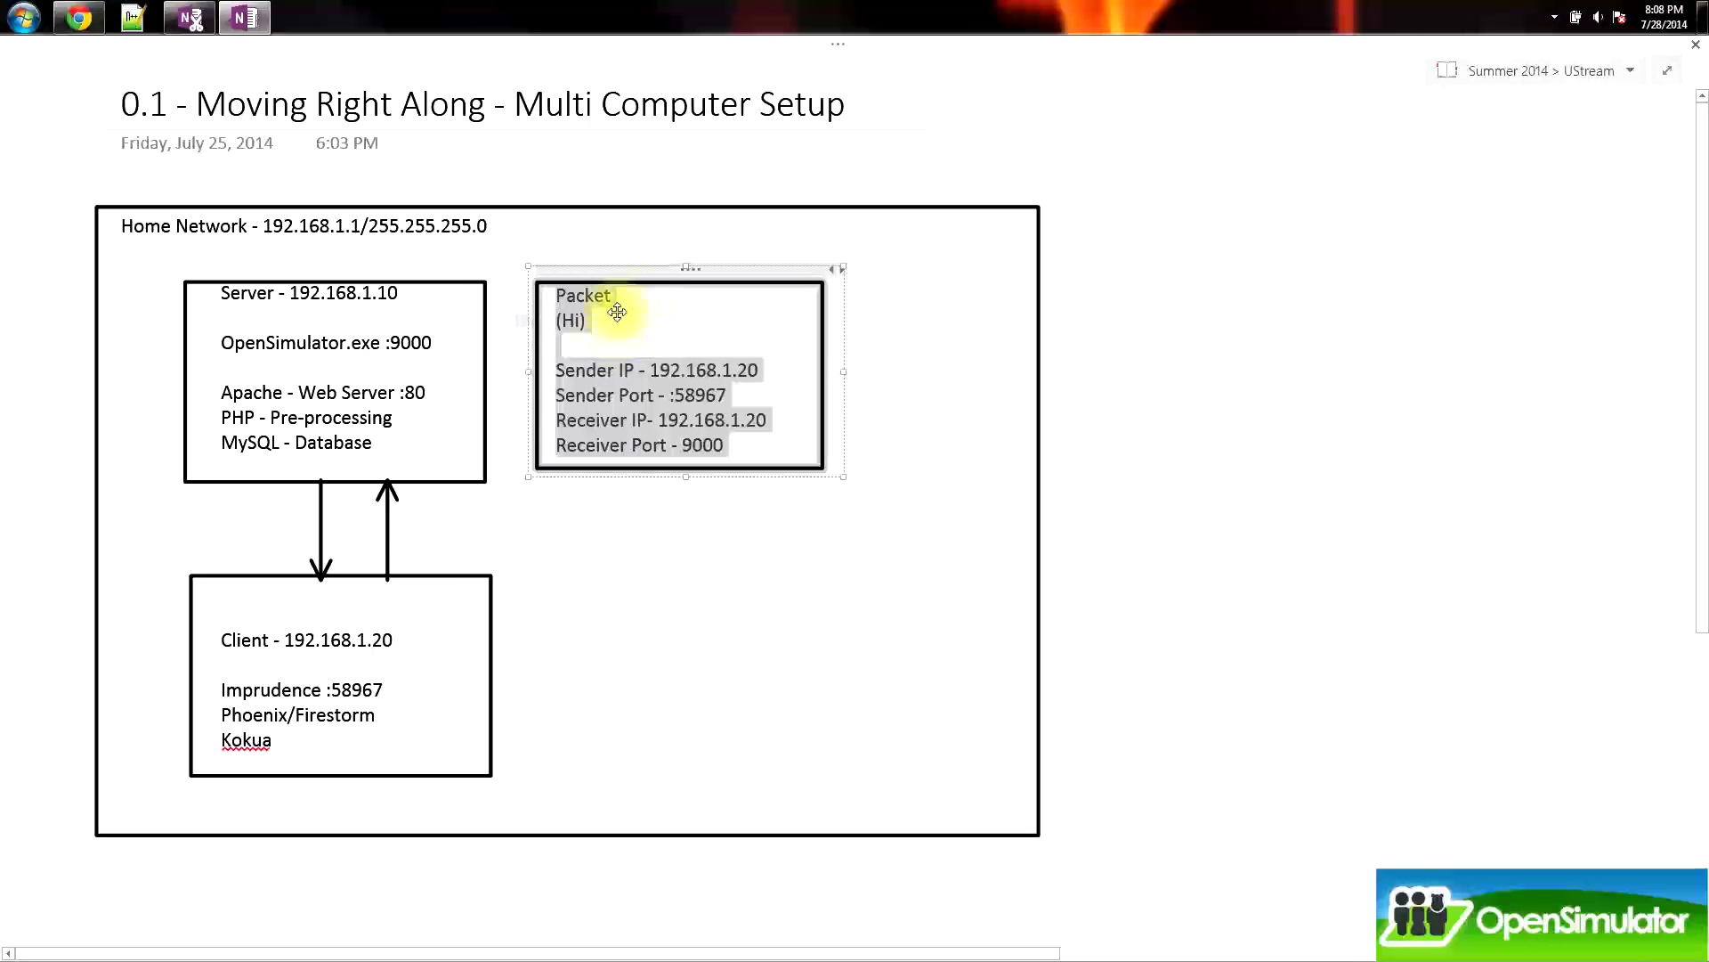
{"action": "left_click", "coordinate": [674, 476]}
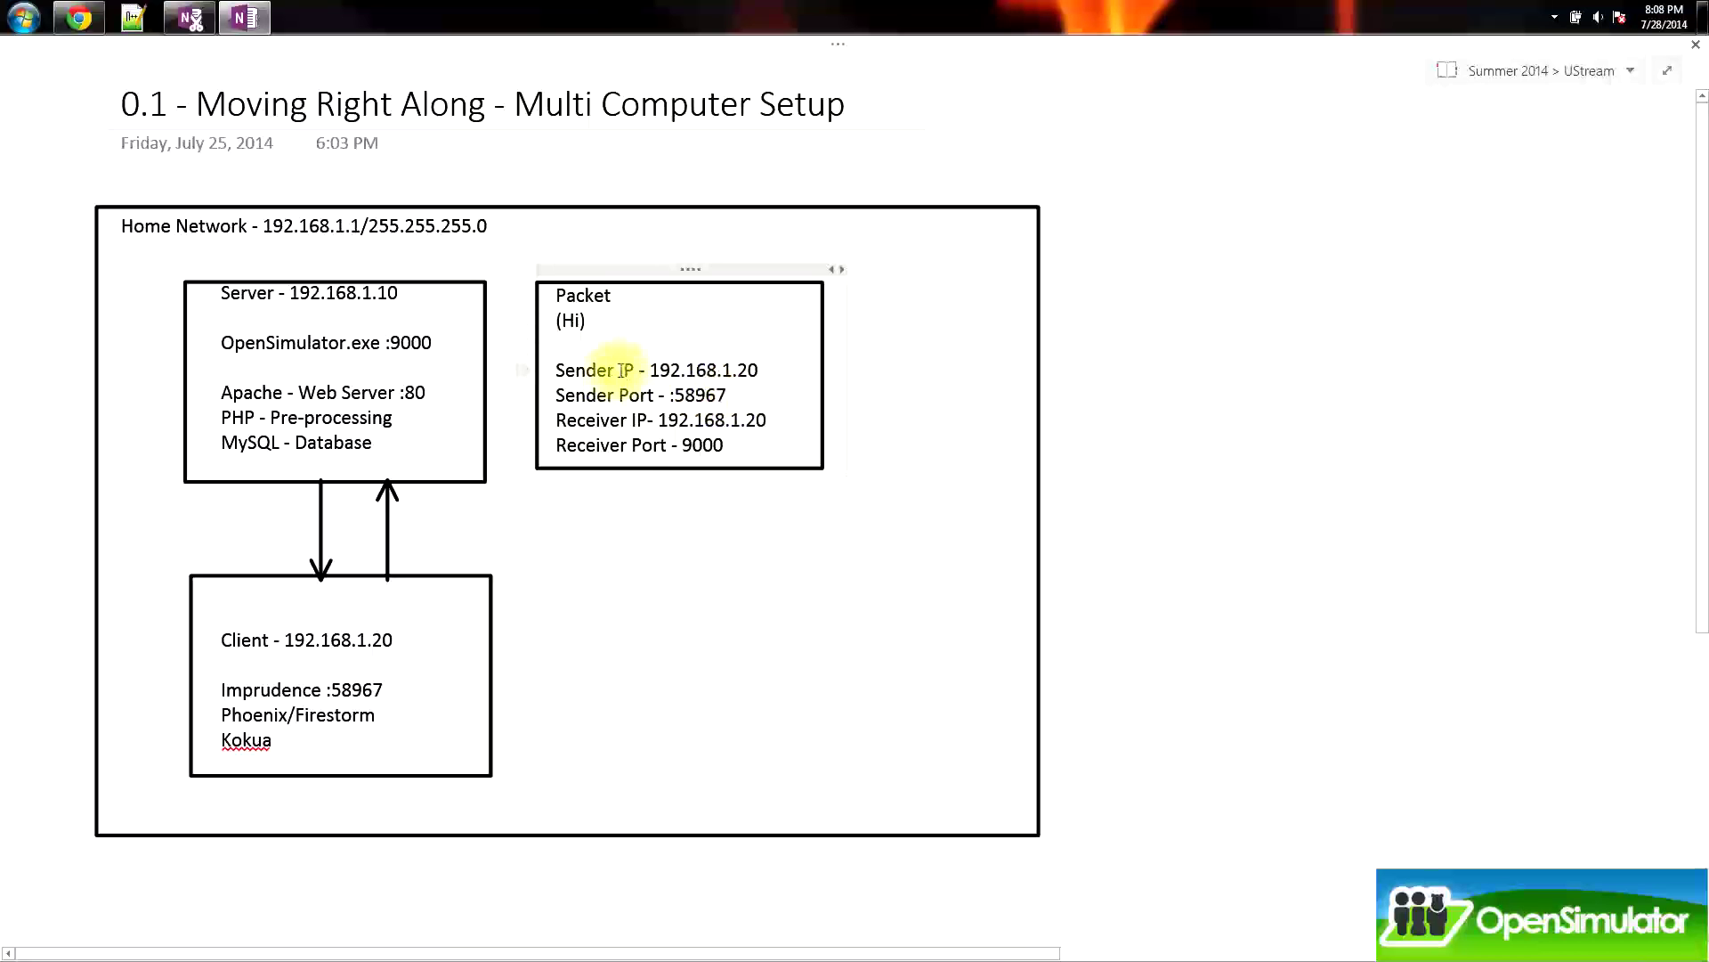
- Relabel the packet's Sender IP and Sender Port lines as Receiver IP and Receiver Port, and set that port to :80
{"action": "left_click_drag", "start_coordinate": [622, 370], "coordinate": [557, 378]}
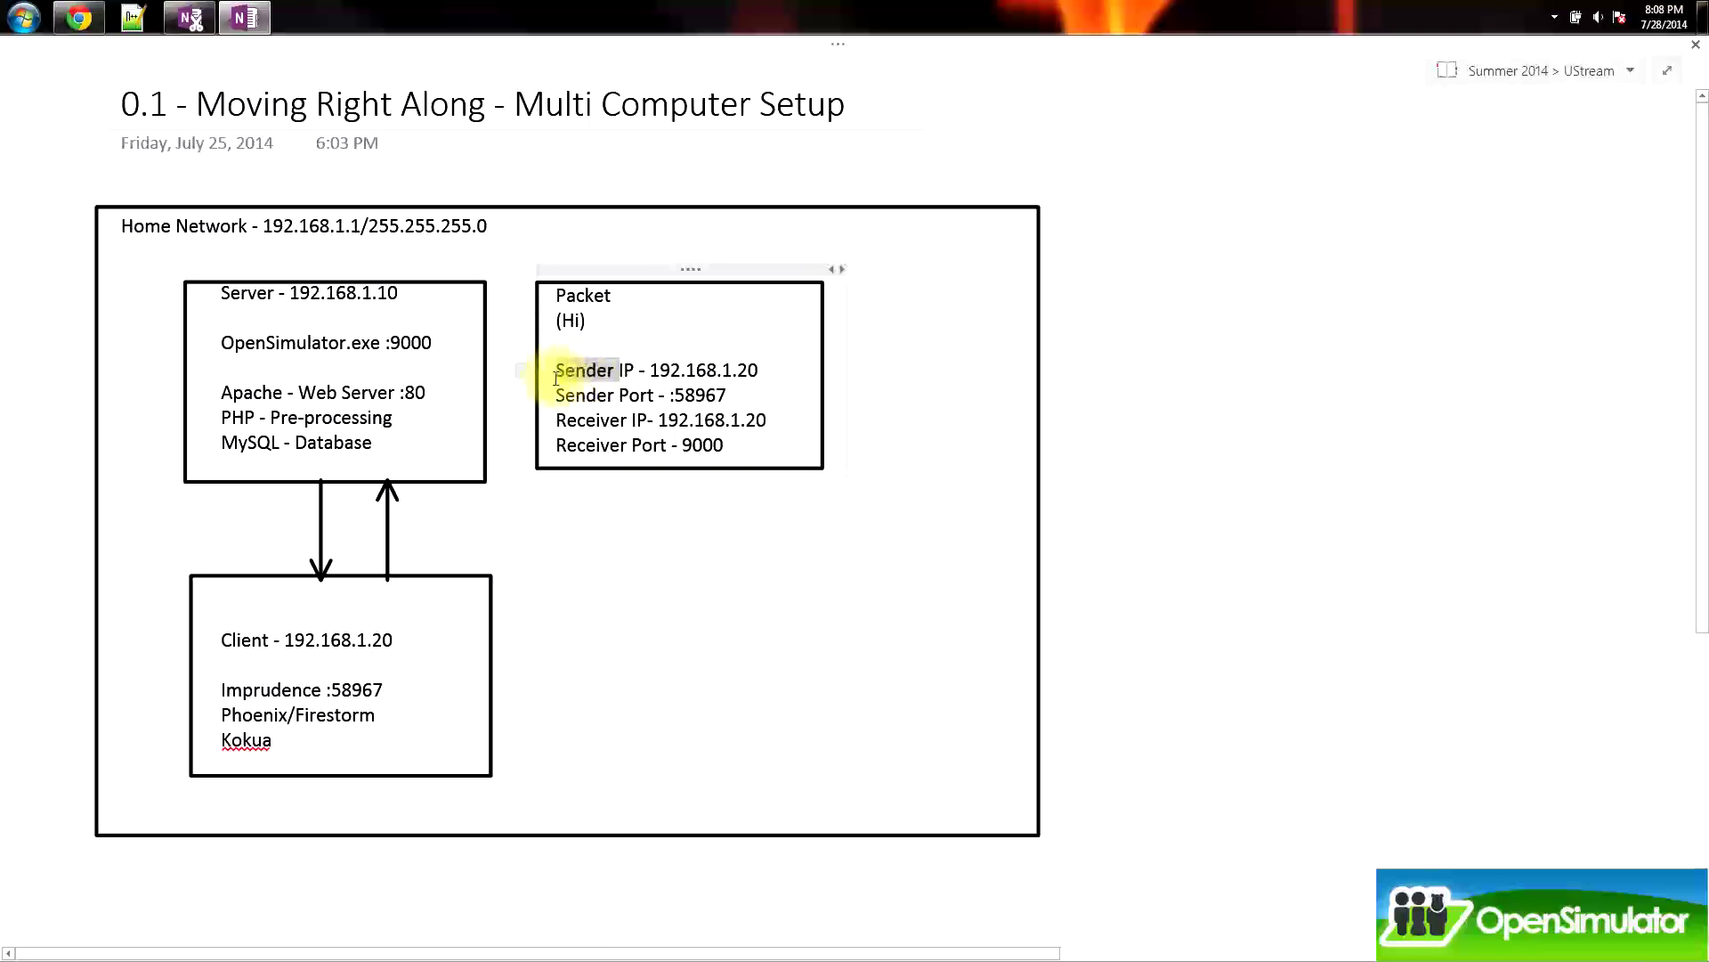
{"action": "type", "text": "Receive"}
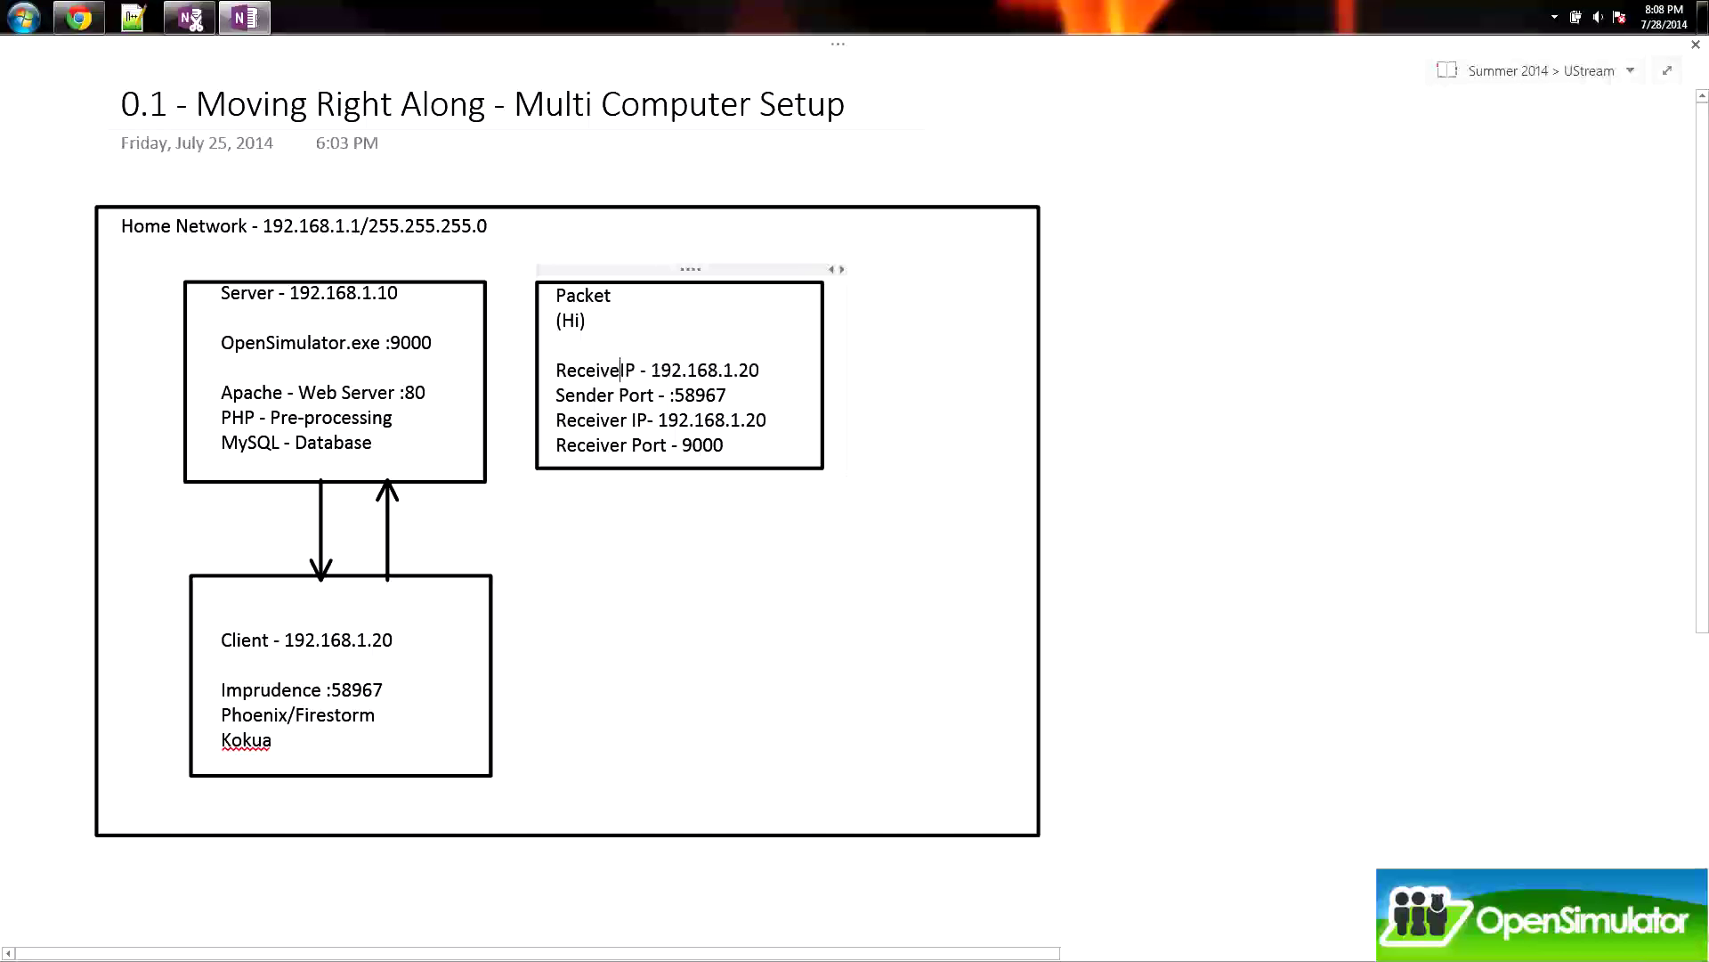
{"action": "type", "text": "r"}
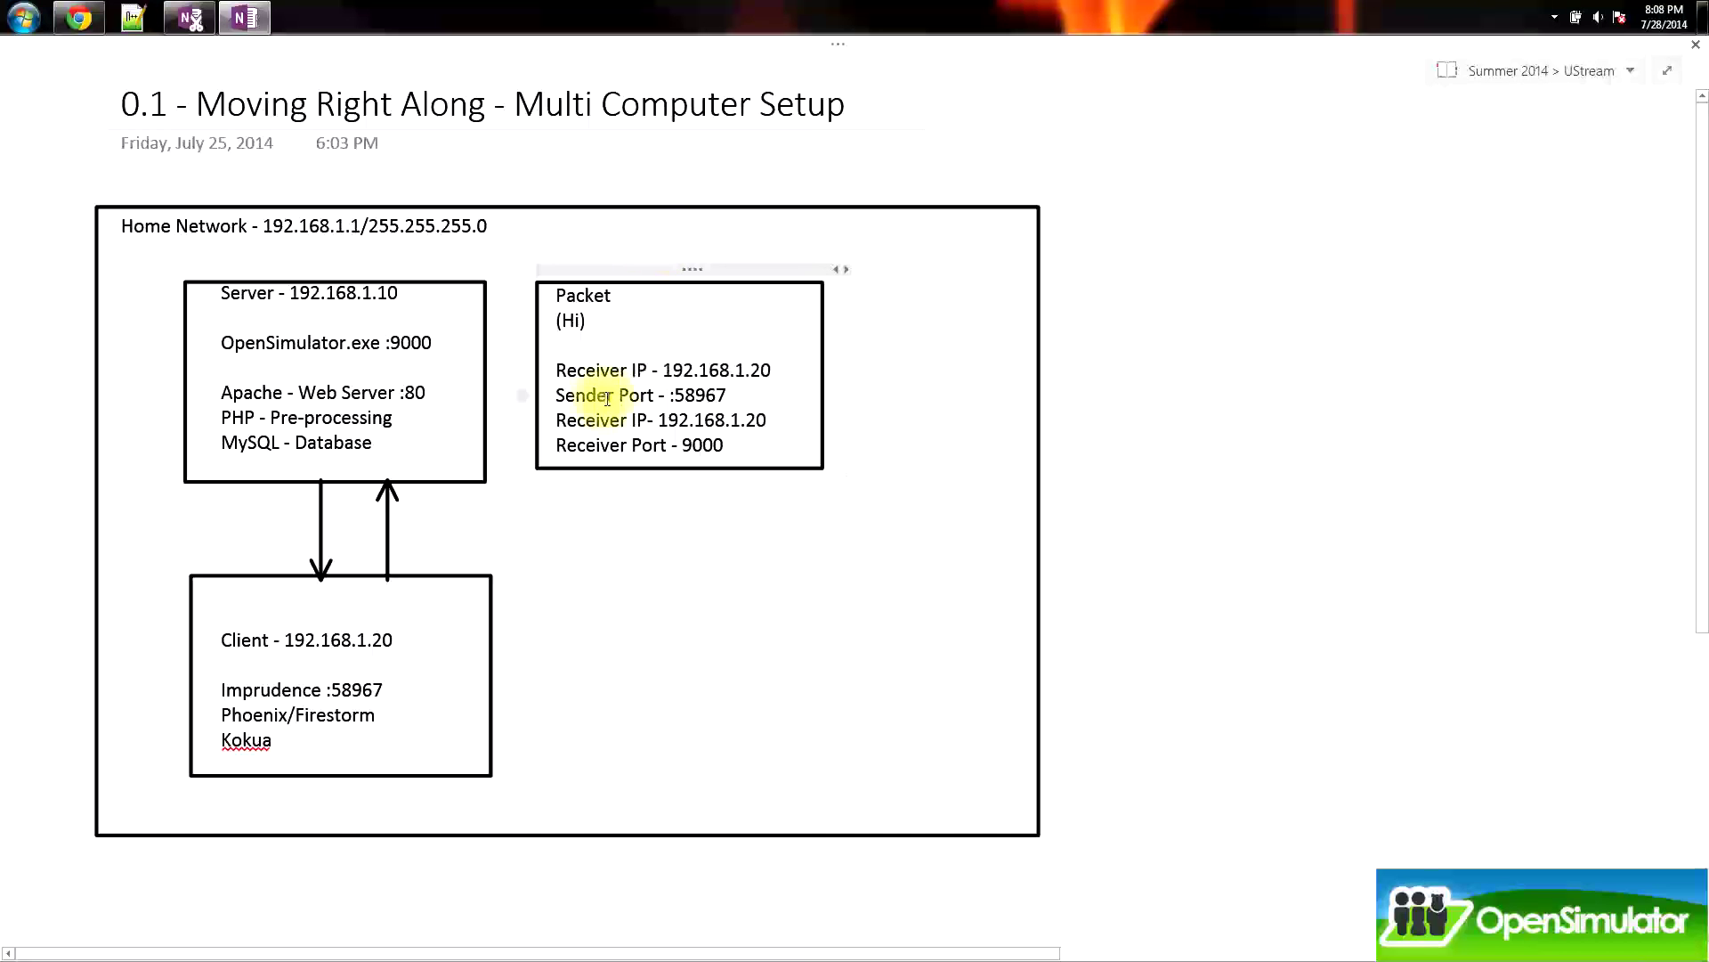
{"action": "double_click", "coordinate": [562, 393]}
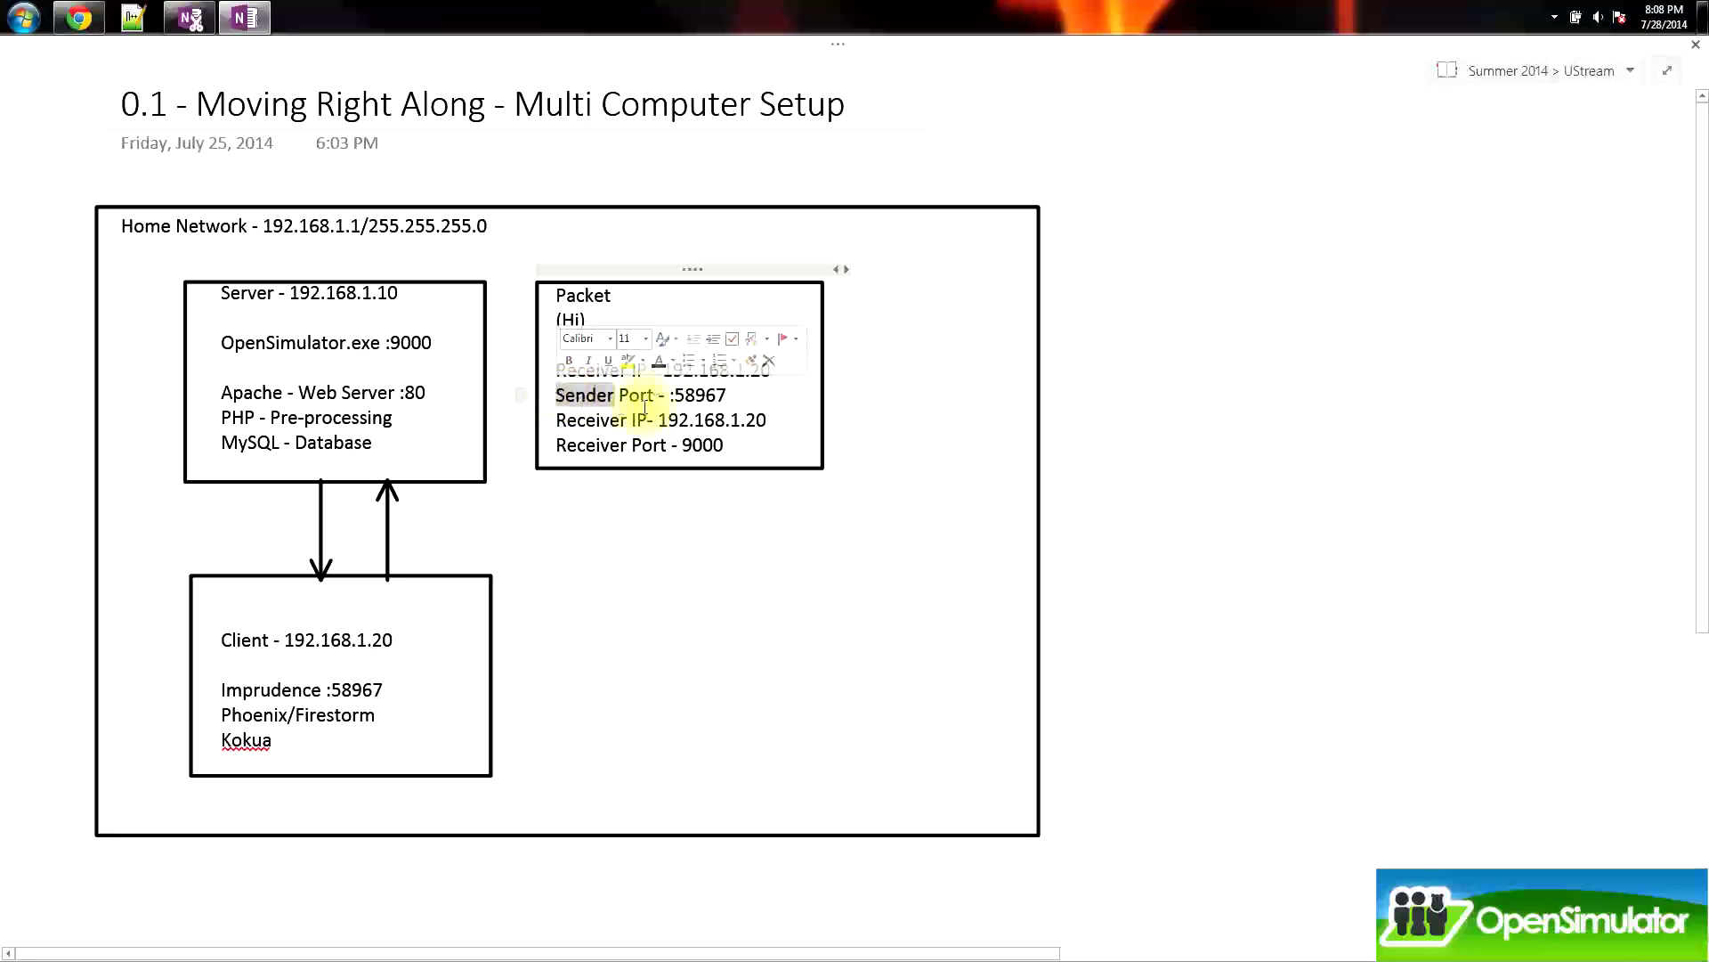
{"action": "type", "text": "Receiver"}
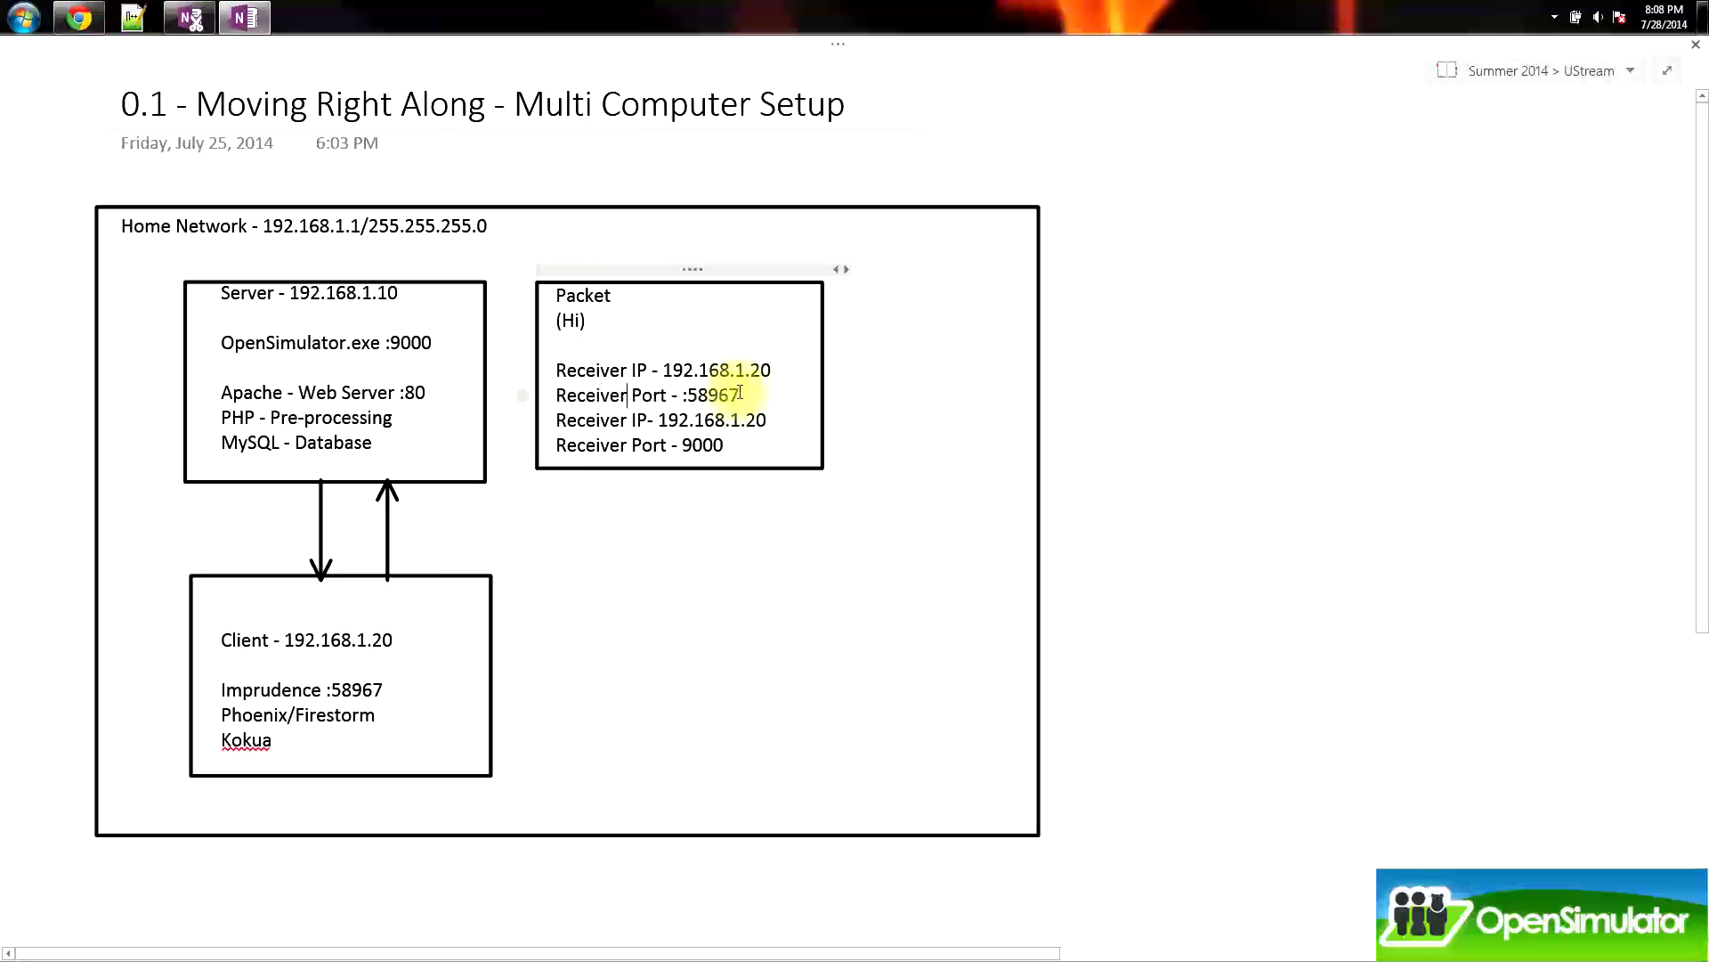
{"action": "left_click_drag", "start_coordinate": [740, 392], "coordinate": [694, 394]}
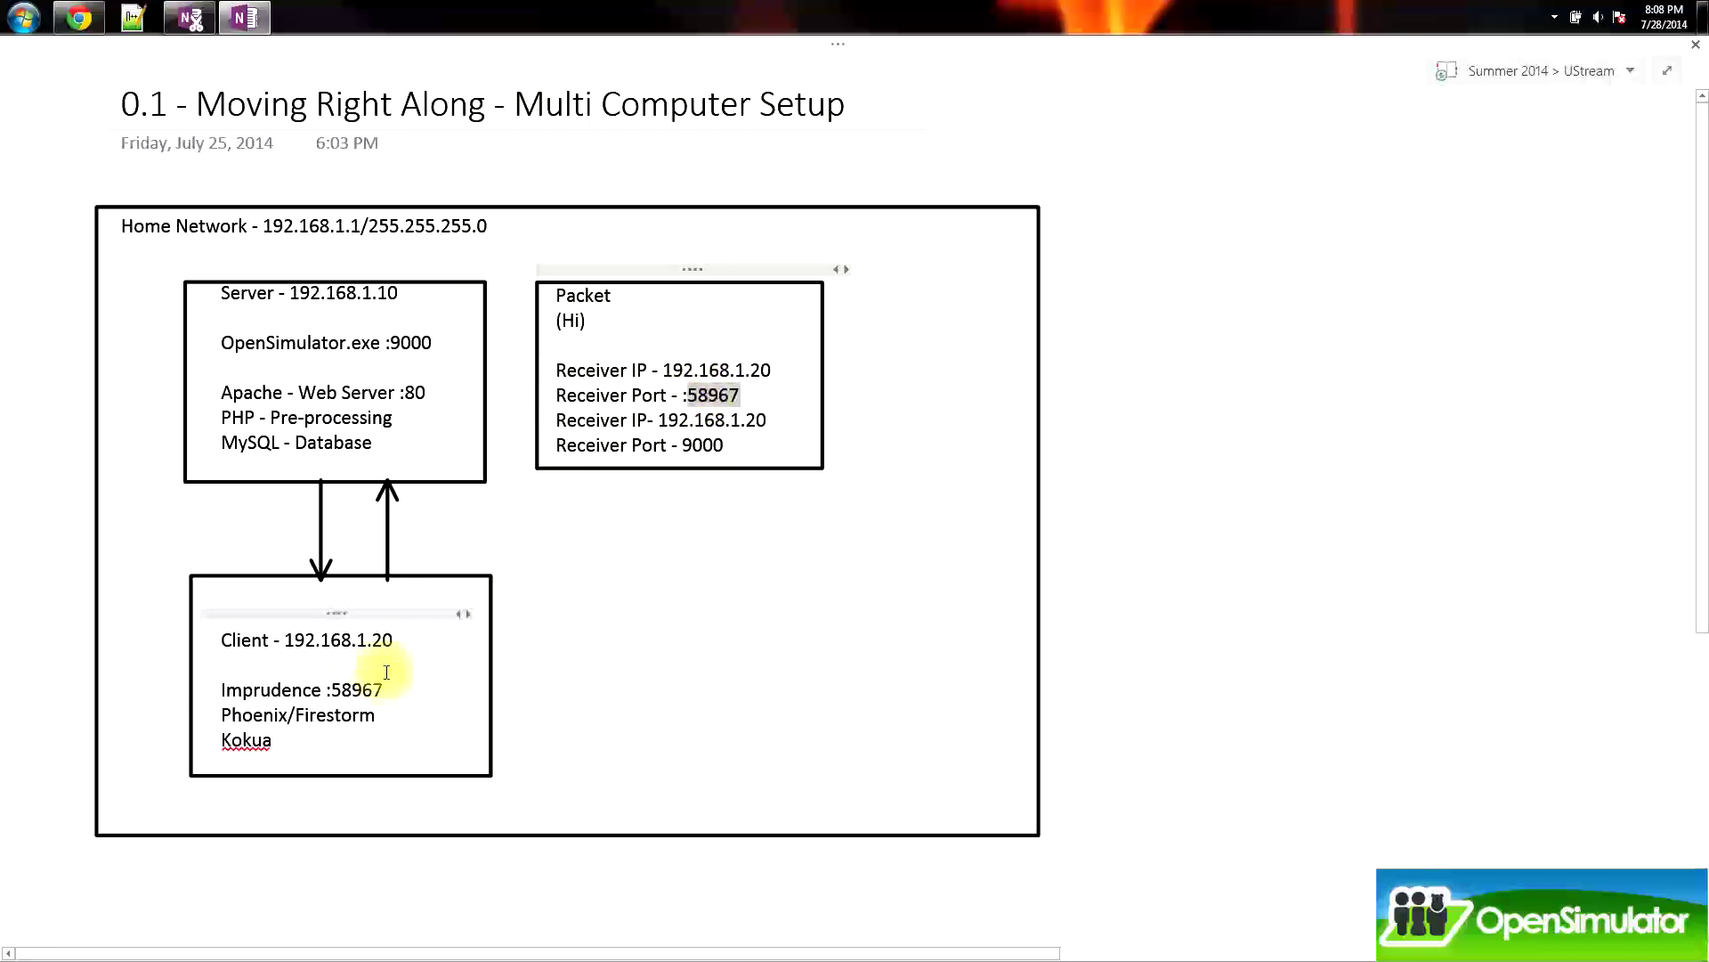
{"action": "type", "text": "80"}
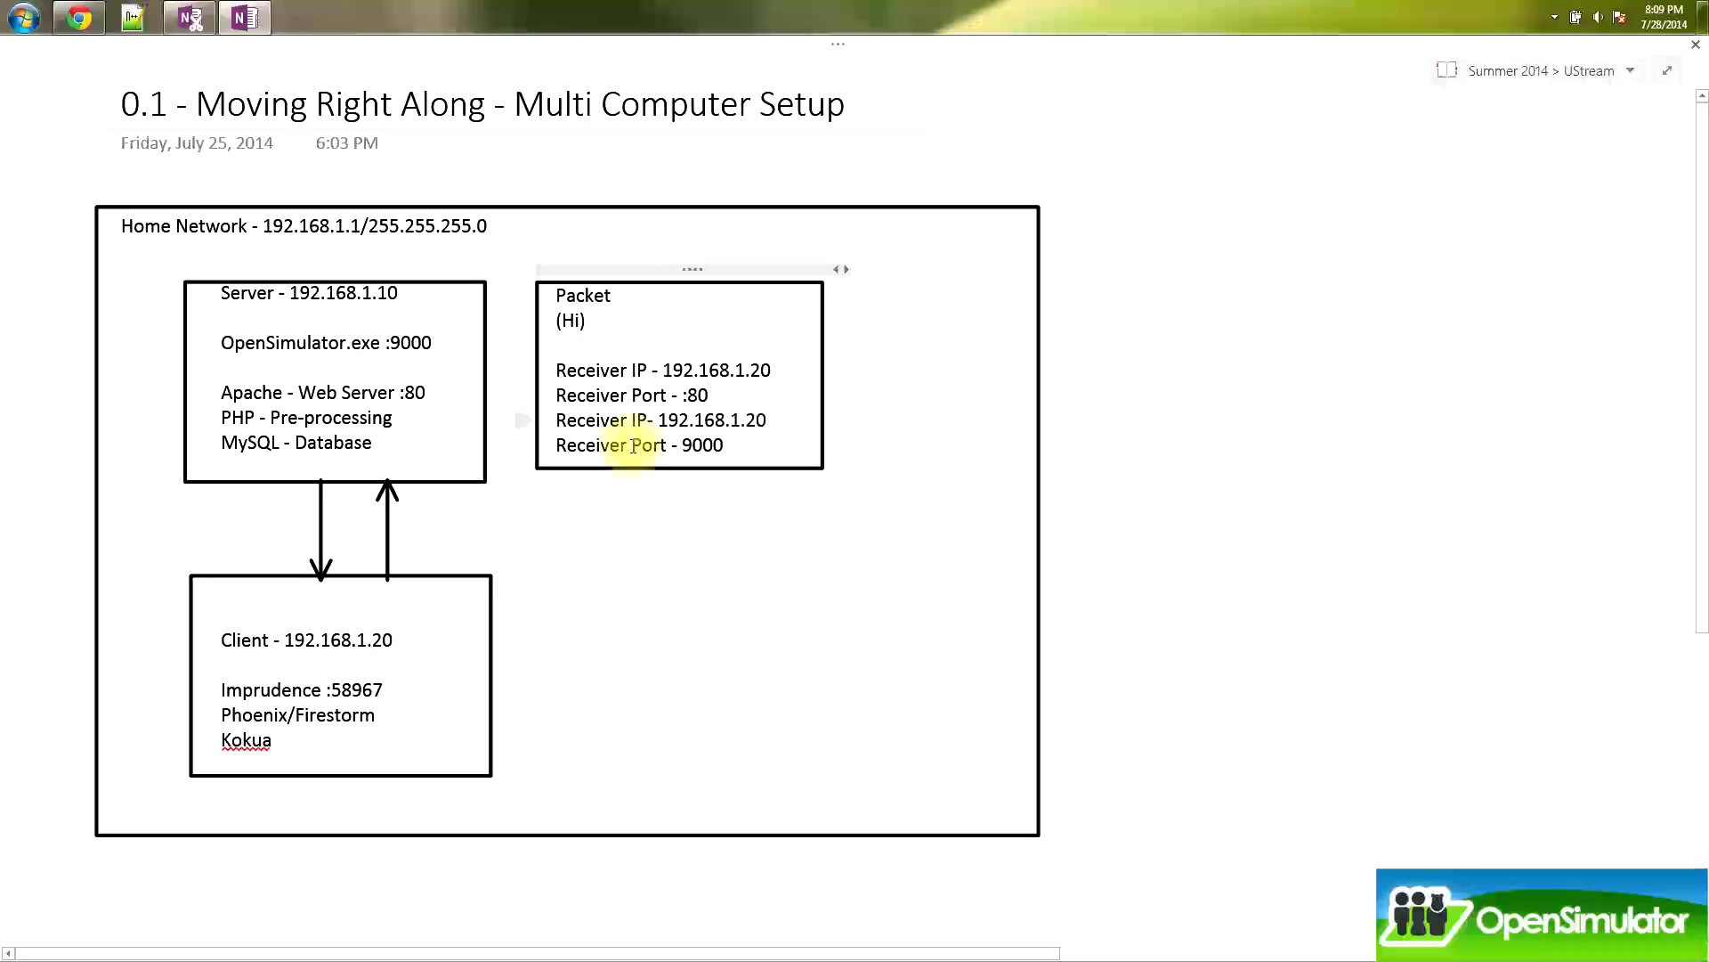
- Relabel the packet's last two lines as Sender IP and Sender Port
{"action": "left_click", "coordinate": [626, 420]}
{"action": "left_click_drag", "start_coordinate": [626, 421], "coordinate": [558, 423]}
{"action": "type", "text": "Sender"}
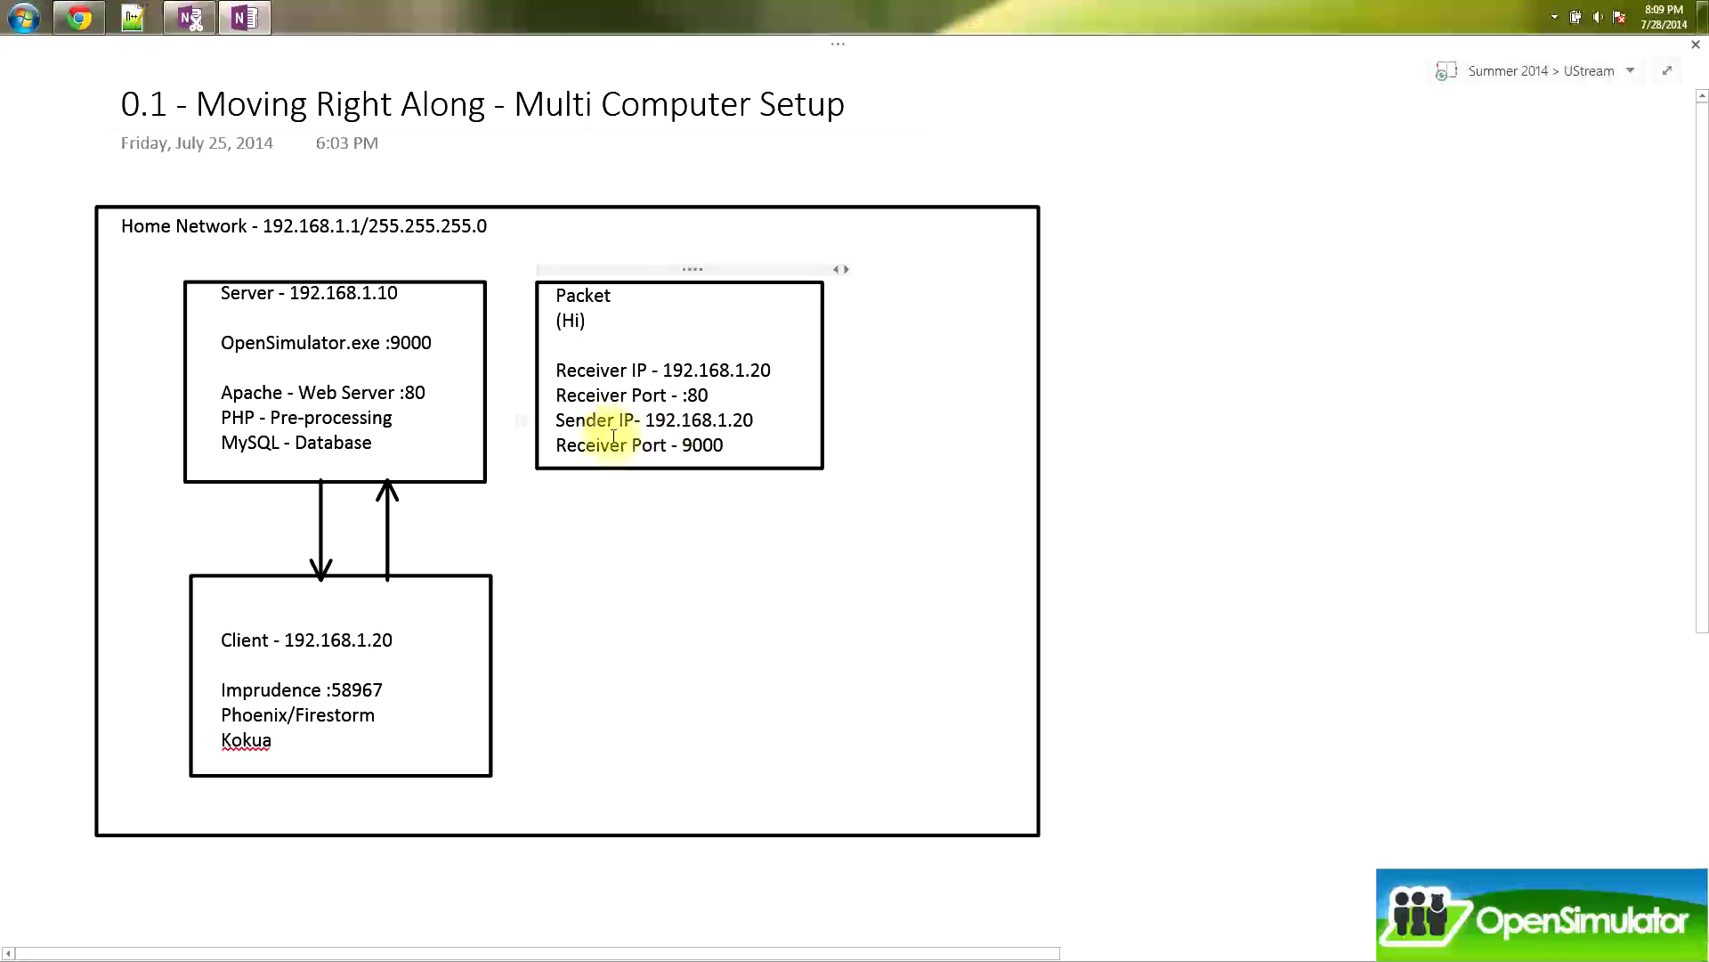
{"action": "left_click_drag", "start_coordinate": [616, 446], "coordinate": [559, 446]}
{"action": "type", "text": "Sender"}
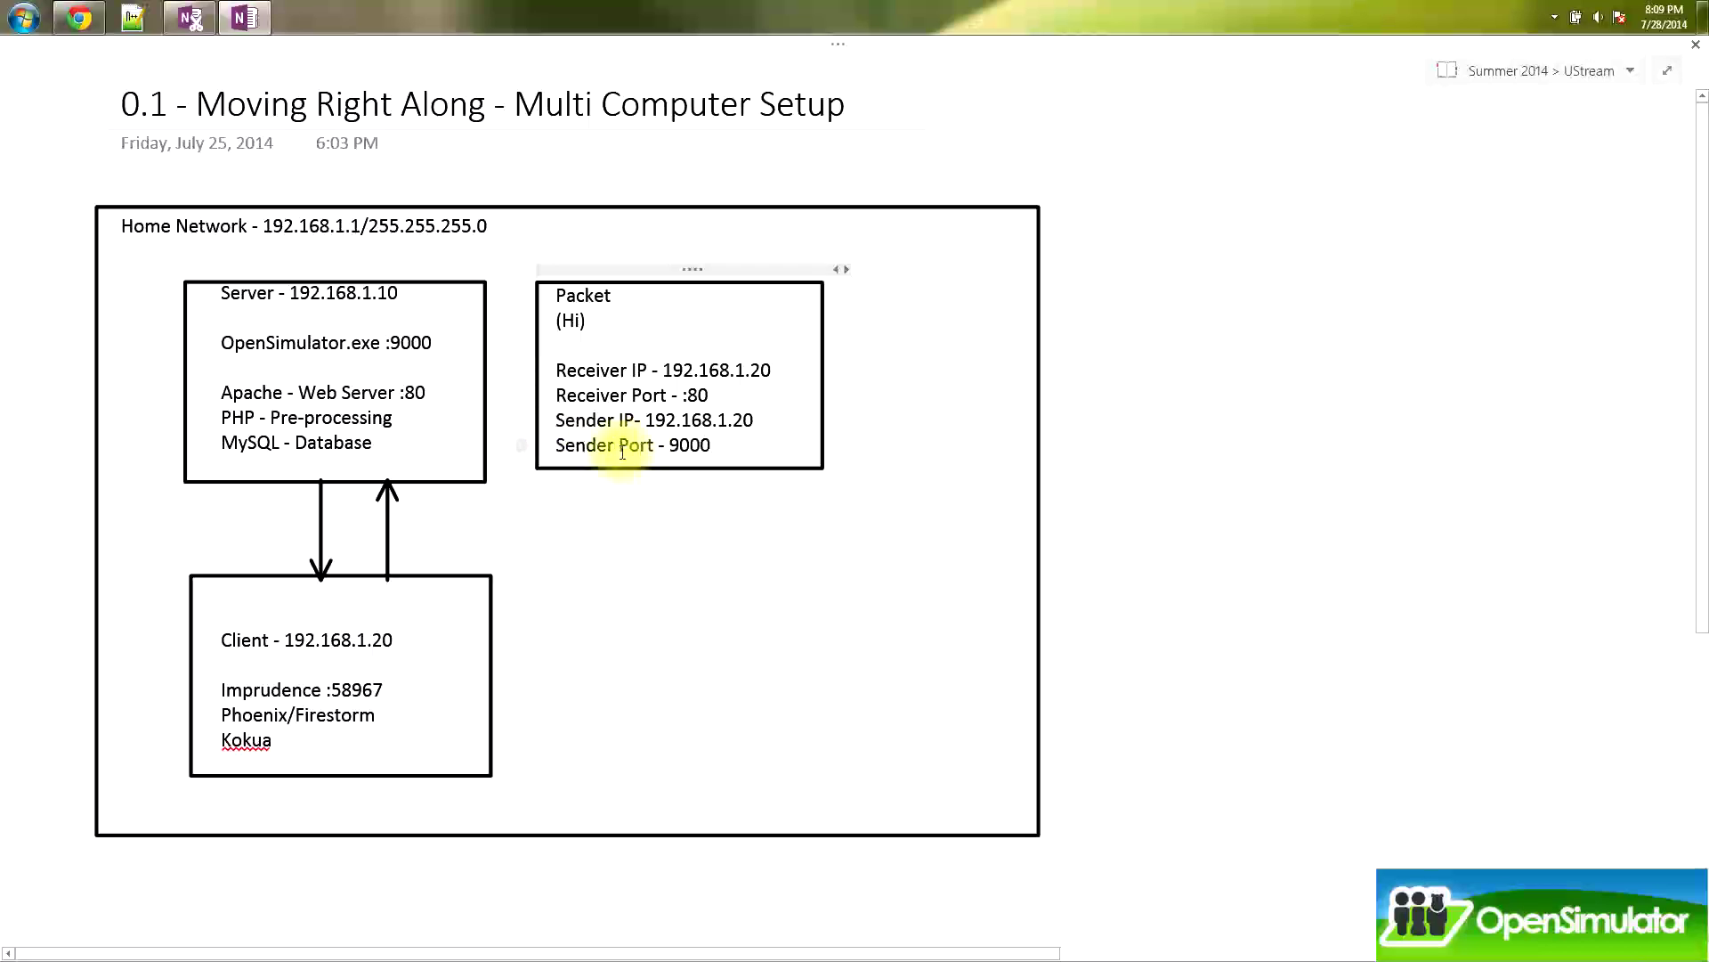
- Set the packet's Sender IP to 192.168.1.10
{"action": "left_click", "coordinate": [744, 414]}
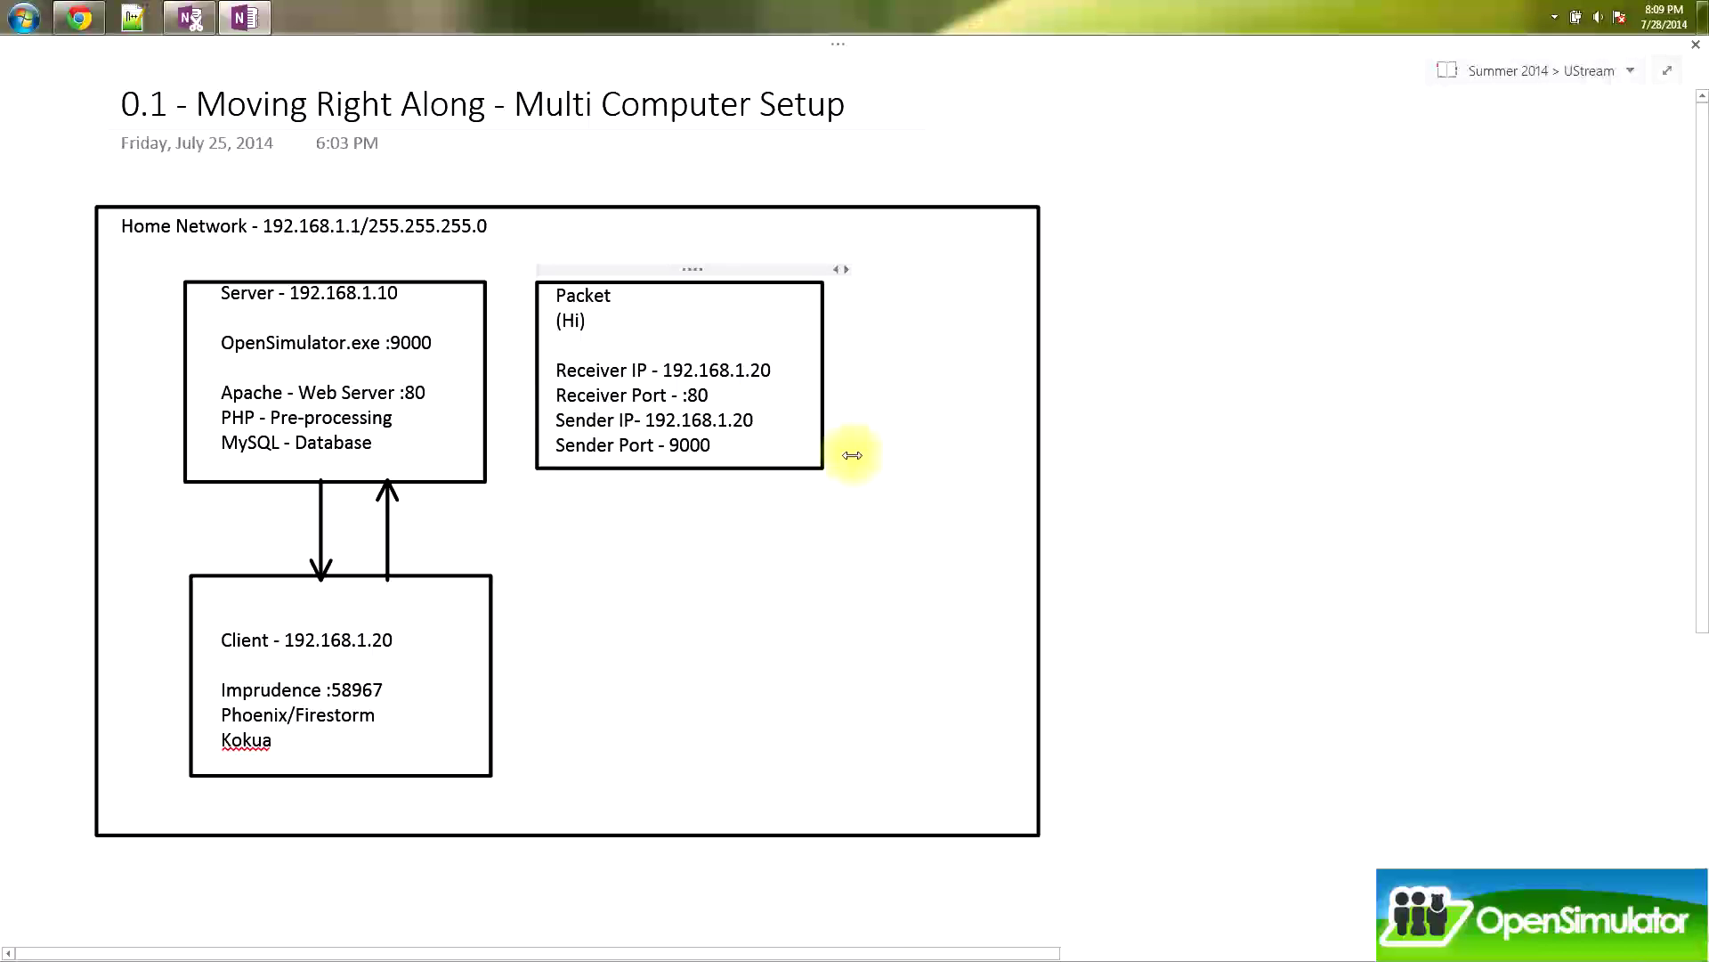
{"action": "key", "text": "BackSpace"}
{"action": "type", "text": "1"}
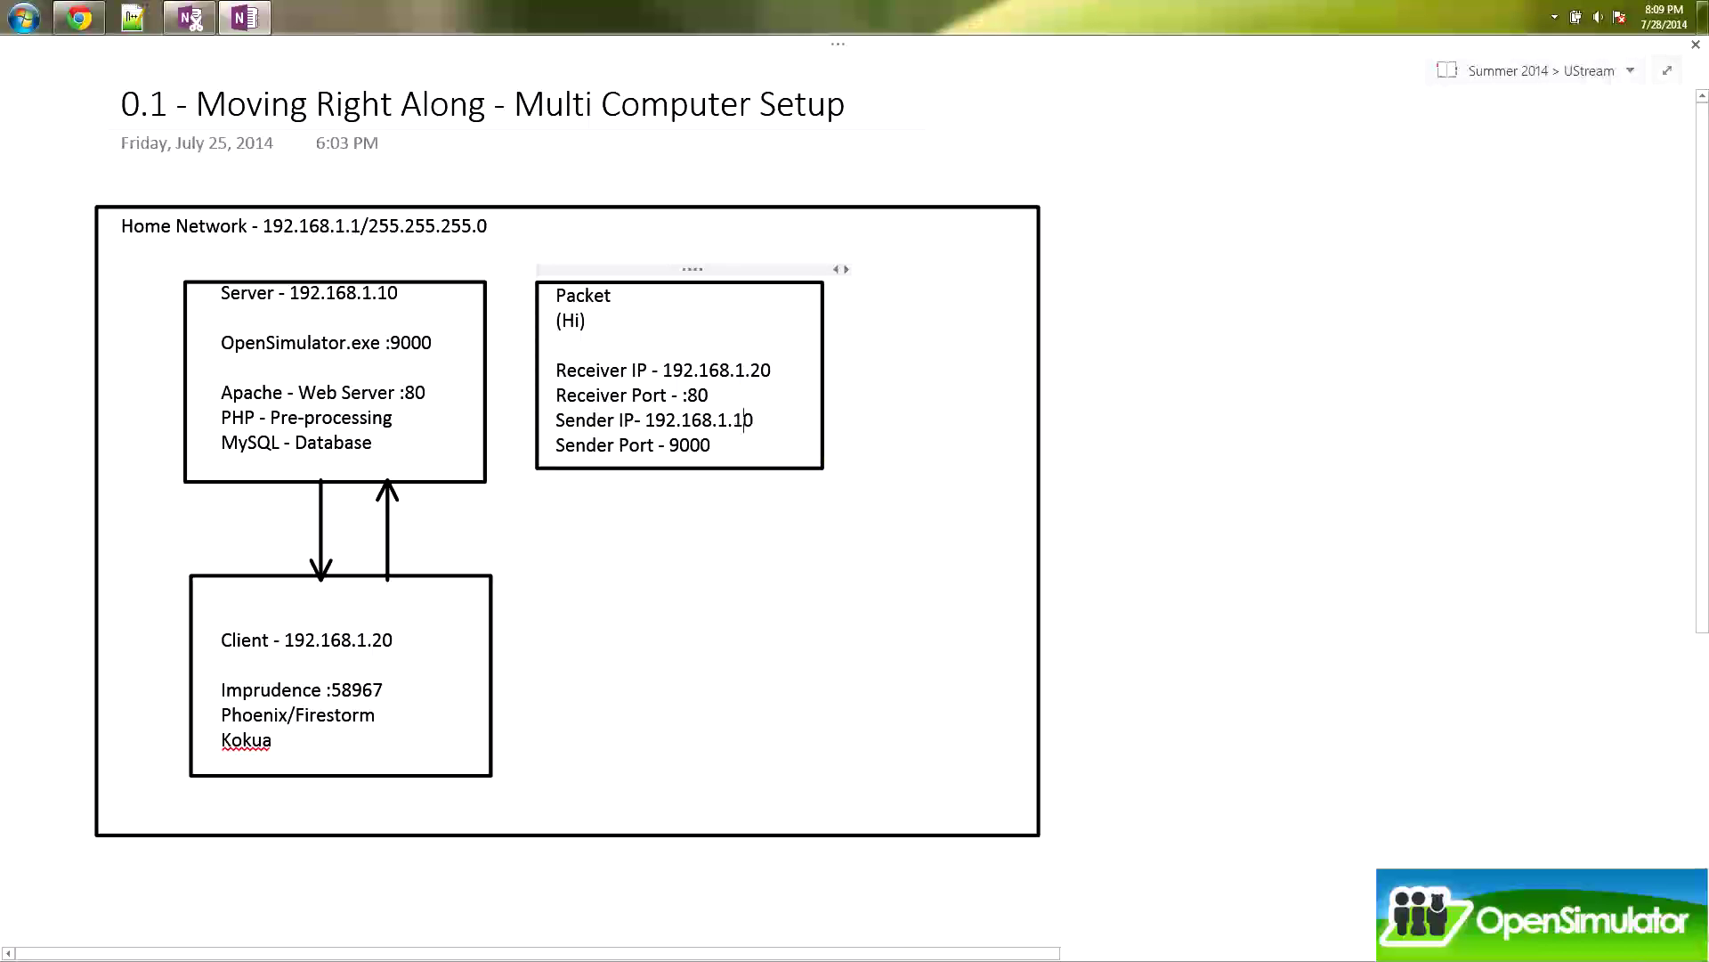
{"action": "key", "text": "BackSpace"}
{"action": "type", "text": "1"}
- Set the packet's Sender Port to :34987
{"action": "key", "text": "BackSpace"}
{"action": "type", "text": "34987"}
{"action": "left_click", "coordinate": [723, 439]}
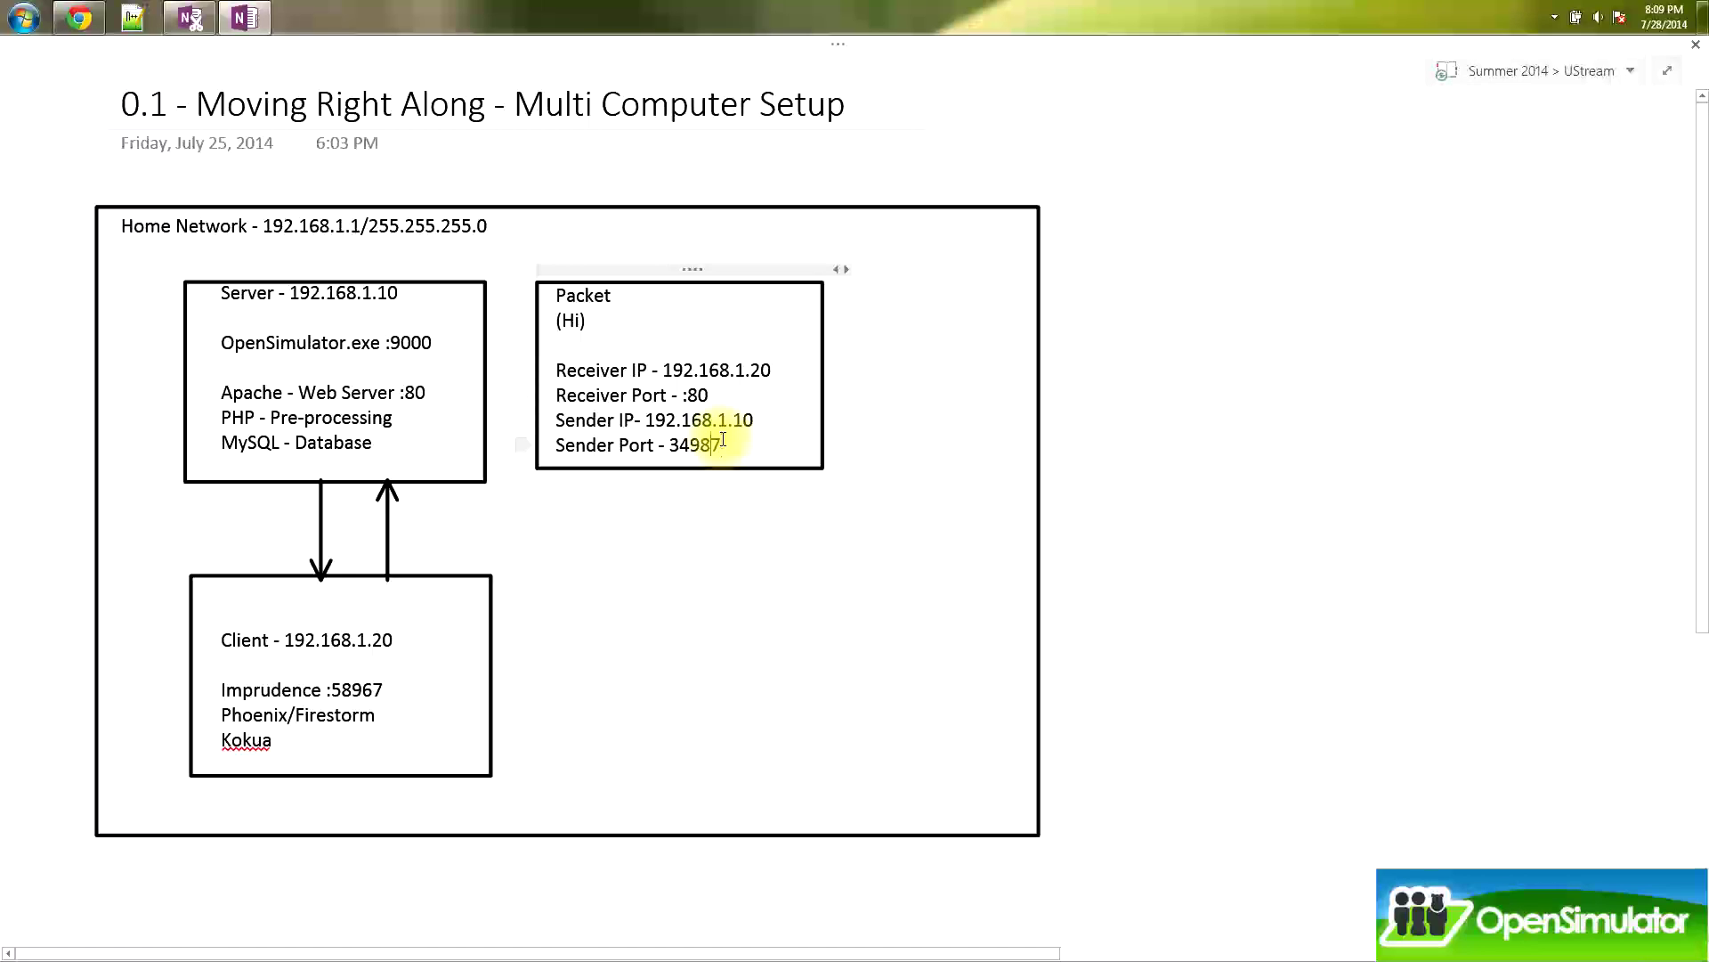
{"action": "key", "text": "ctrl+Left"}
{"action": "type", "text": ":"}
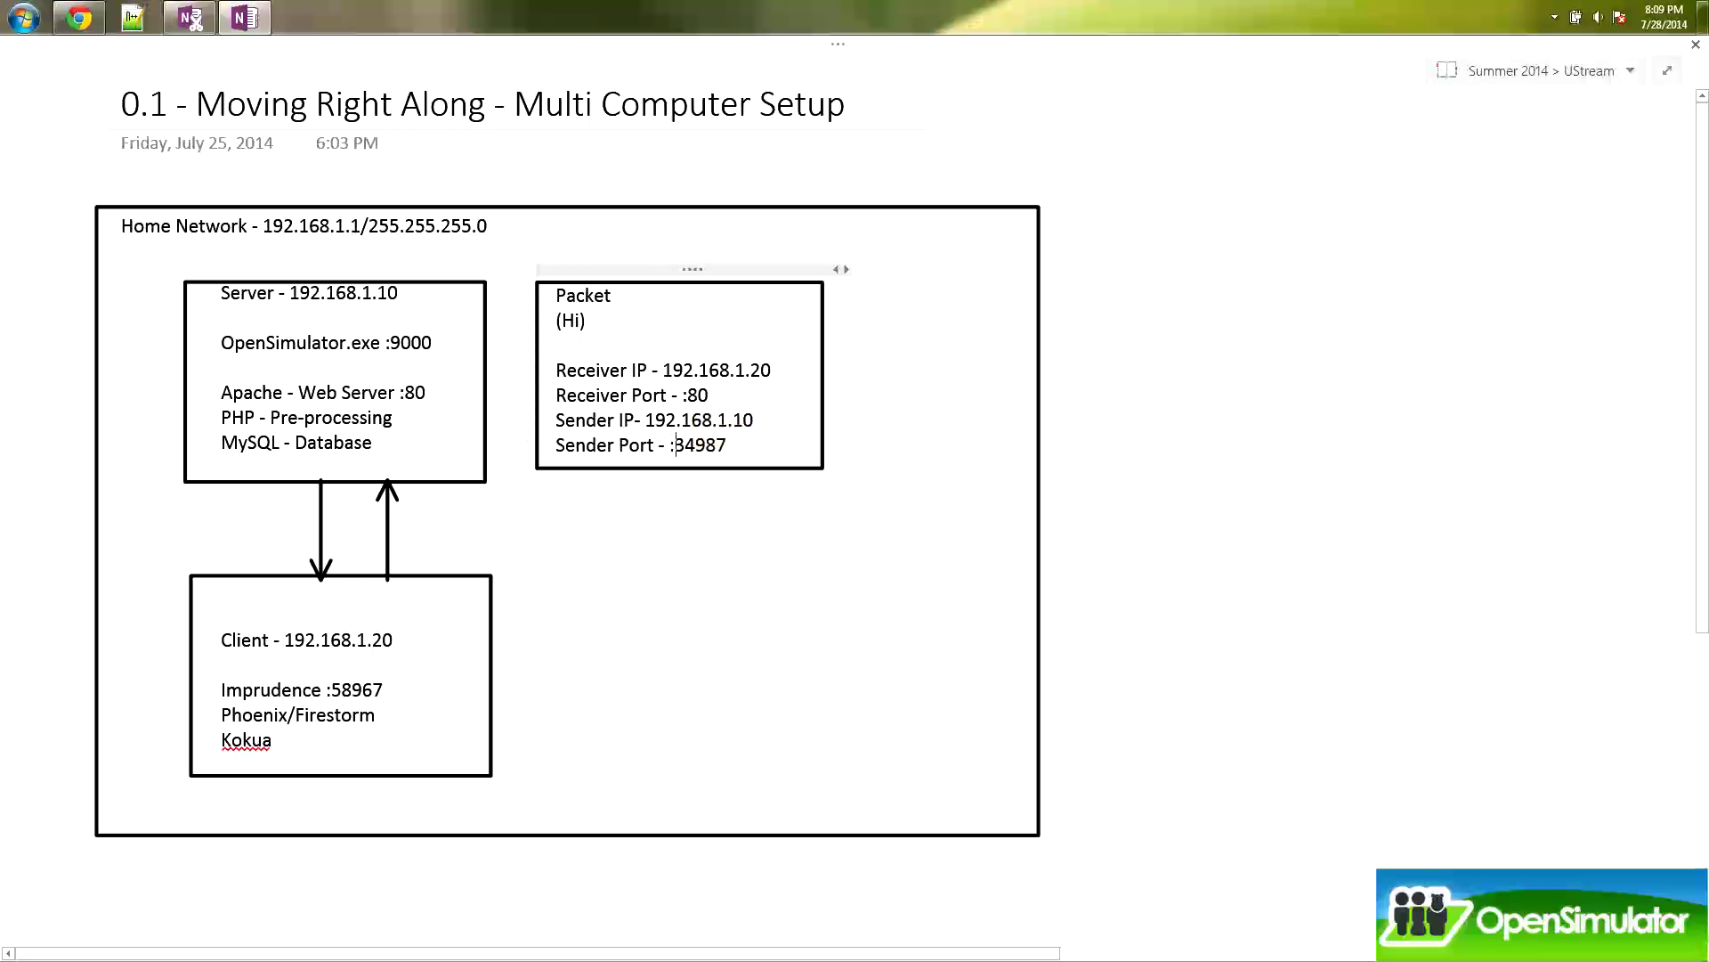
- Select the packet box together with its text and move them down beside the Client box
{"action": "left_click_drag", "start_coordinate": [927, 514], "coordinate": [658, 541]}
{"action": "left_click", "coordinate": [659, 542]}
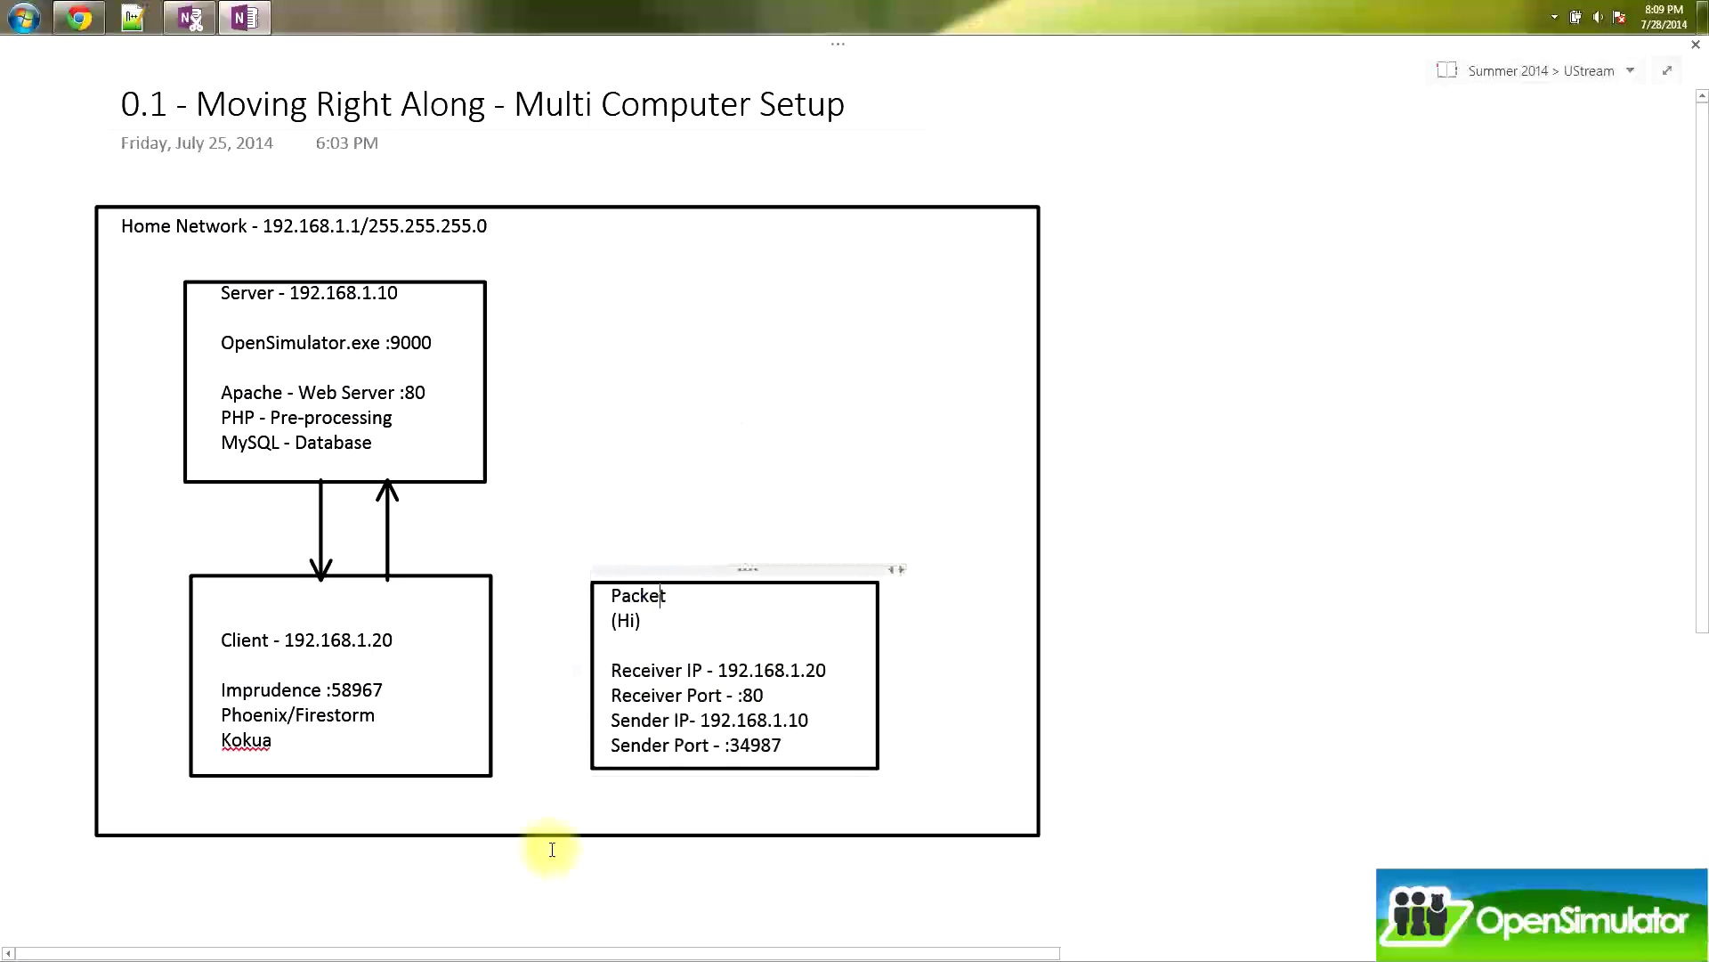